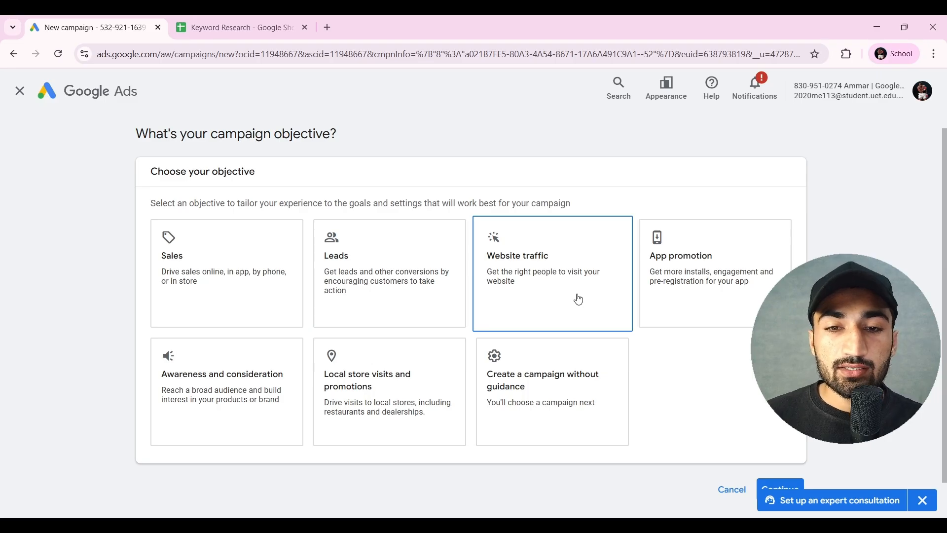
- Begin a Search campaign without objective guidance, keeping the default conversion goals and leaving the desired results unselected
{"action": "left_click", "coordinate": [549, 403]}
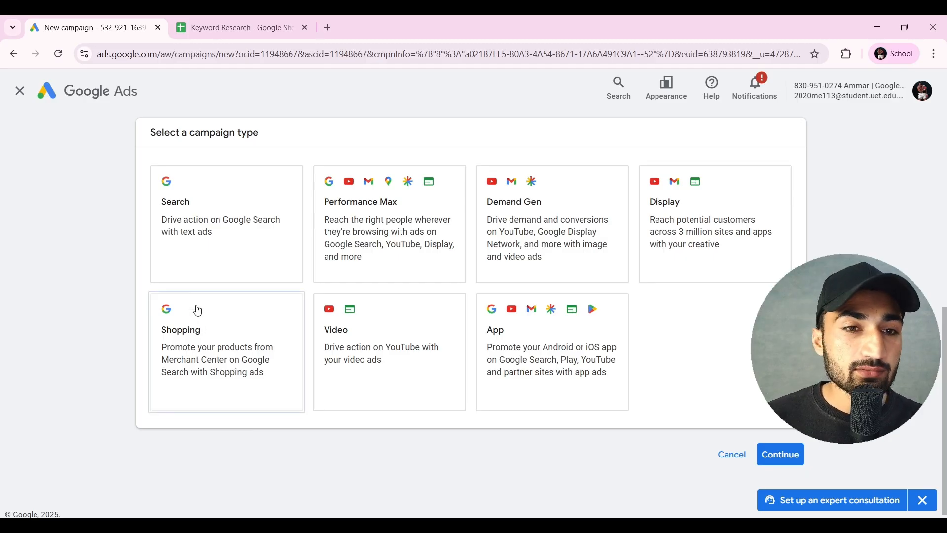
{"action": "left_click", "coordinate": [229, 263]}
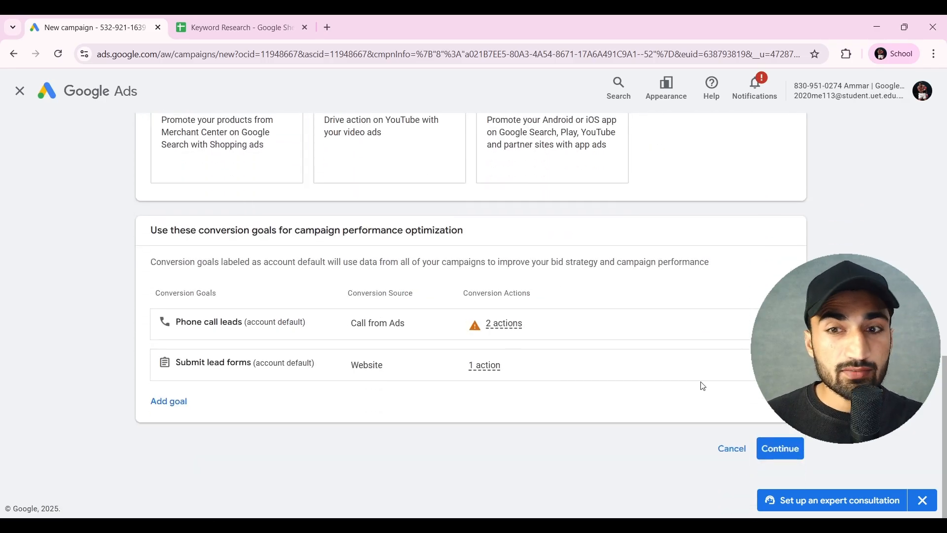
{"action": "left_click", "coordinate": [779, 449]}
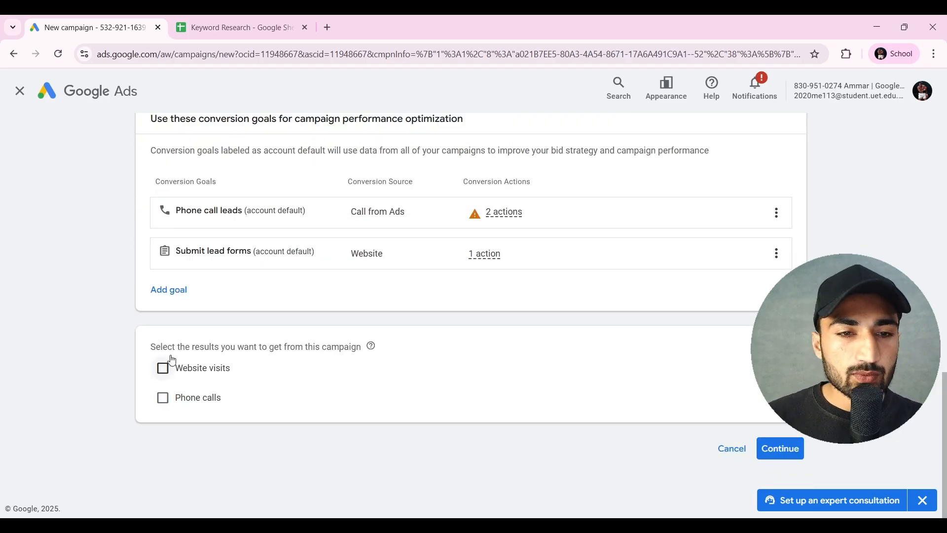
{"action": "left_click_drag", "start_coordinate": [152, 349], "coordinate": [358, 348]}
{"action": "left_click", "coordinate": [358, 348]}
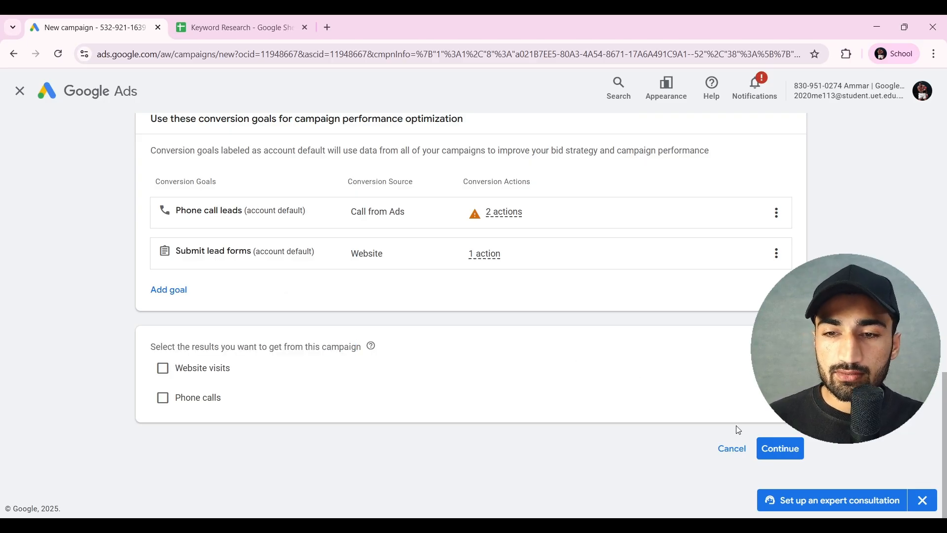
{"action": "left_click", "coordinate": [779, 449]}
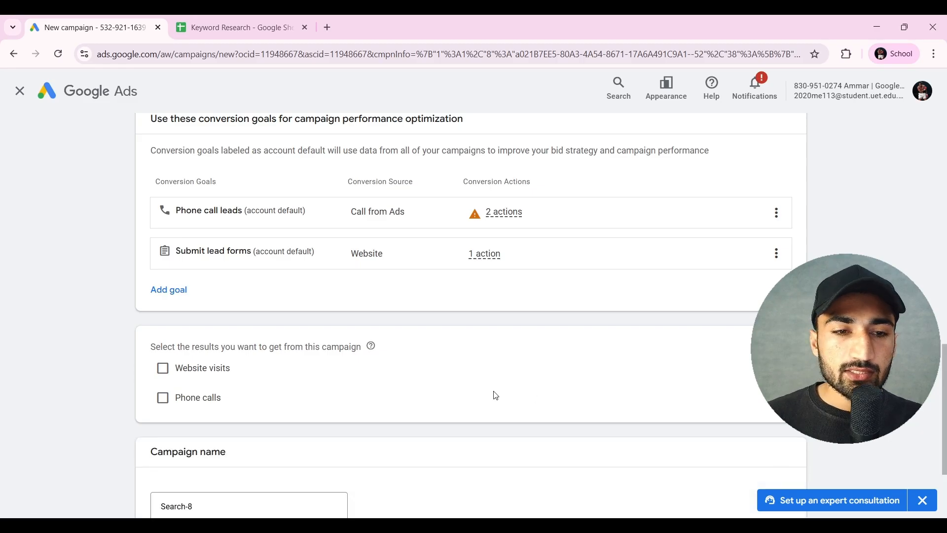
- Name the campaign "New york / Leads / Plumbers" and start it as a new campaign instead of resuming the saved draft
{"action": "scroll", "coordinate": [493, 394], "scroll_direction": "down", "scroll_amount": 3}
{"action": "left_click", "coordinate": [199, 369]}
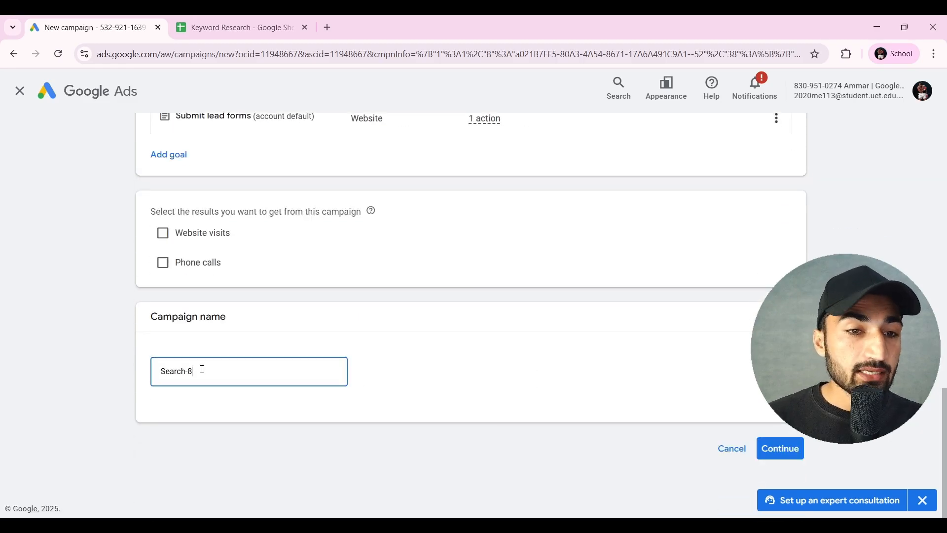
{"action": "triple_click", "coordinate": [202, 369]}
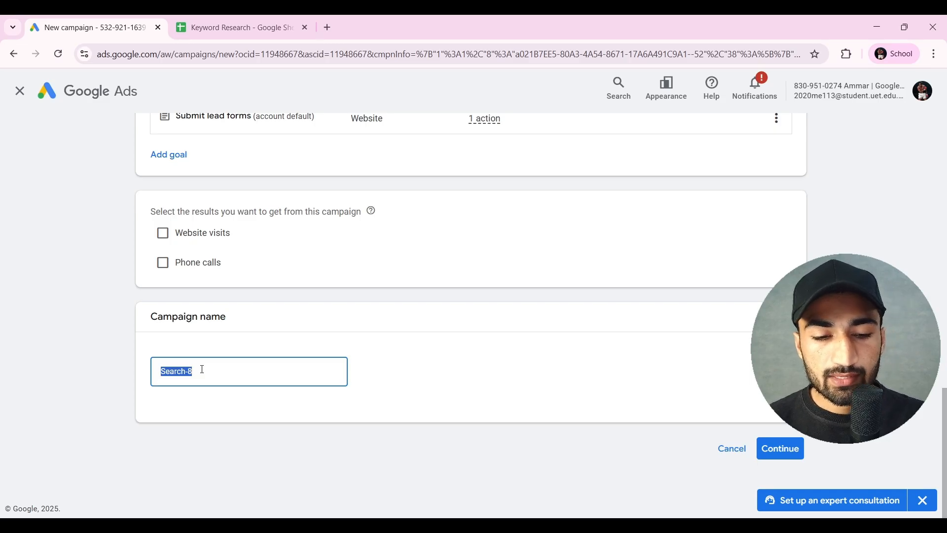
{"action": "type", "text": "Ne"}
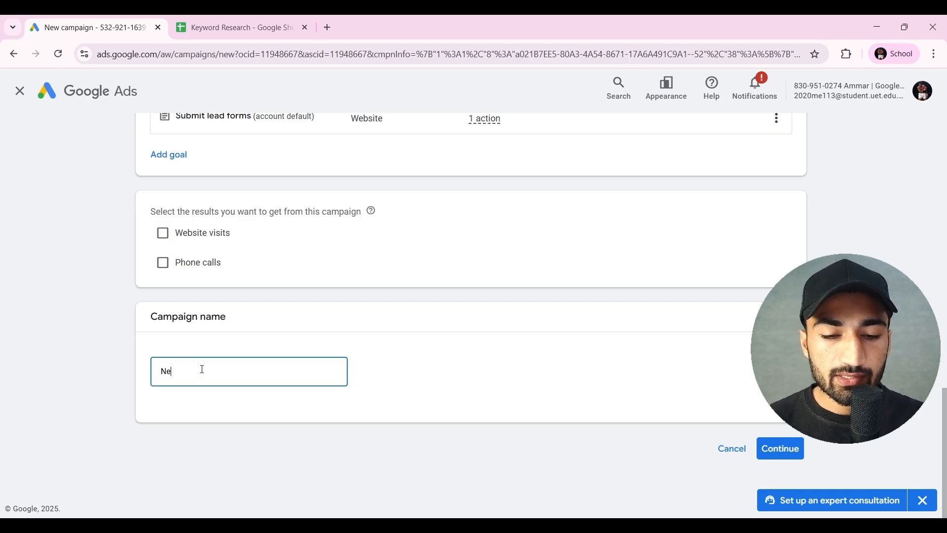
{"action": "type", "text": "w york /"}
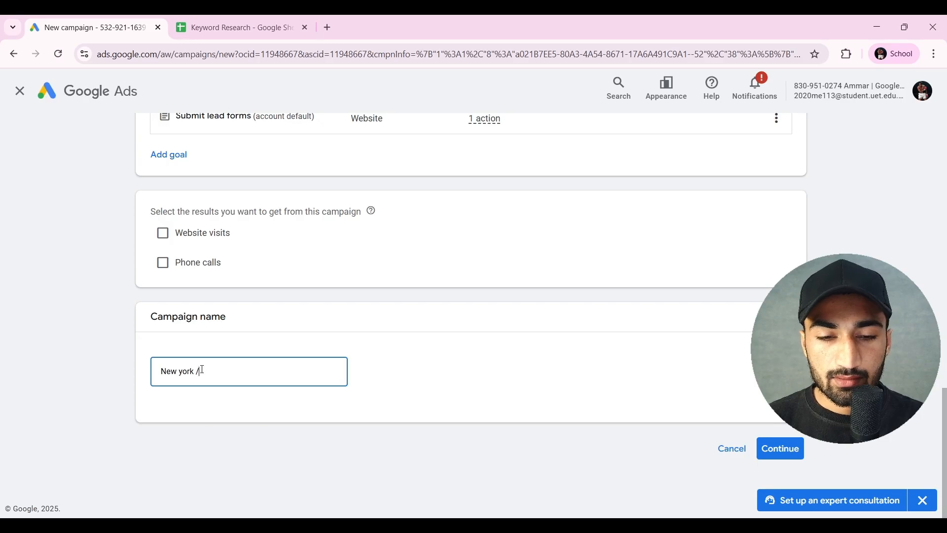
{"action": "type", "text": " Le"}
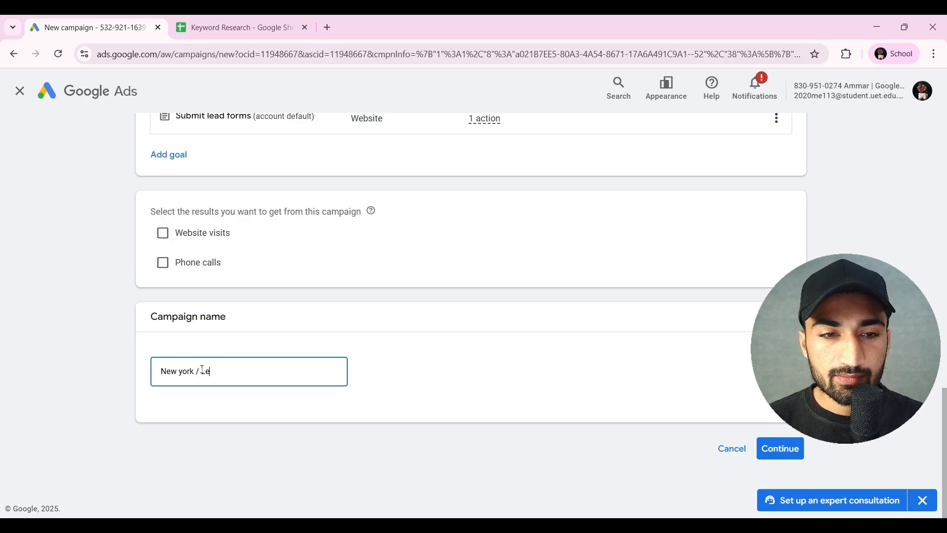
{"action": "type", "text": "ads / Plumbers"}
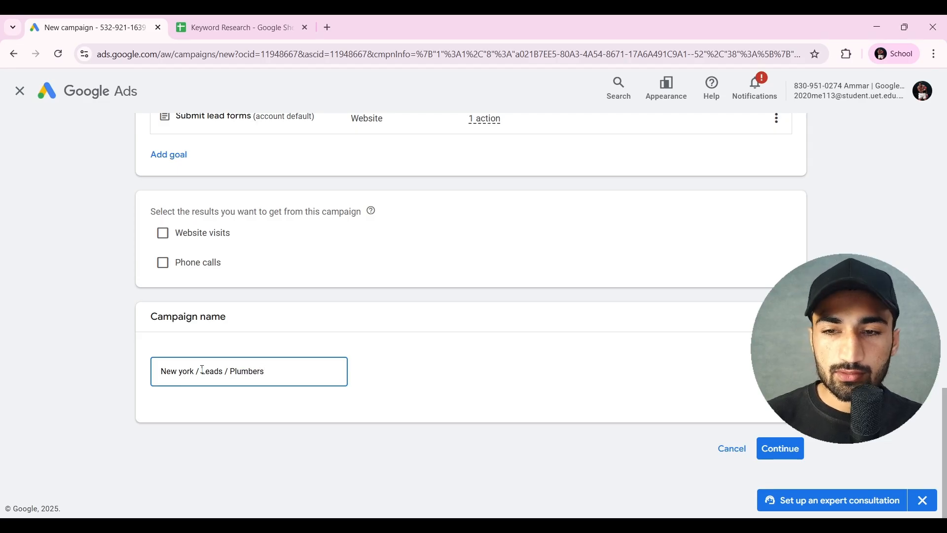
{"action": "left_click", "coordinate": [780, 449]}
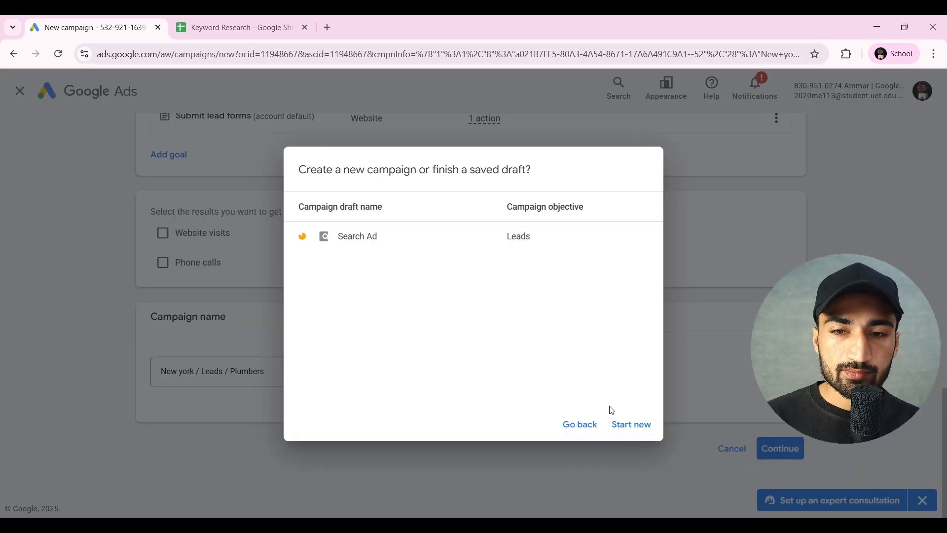
{"action": "left_click", "coordinate": [621, 423]}
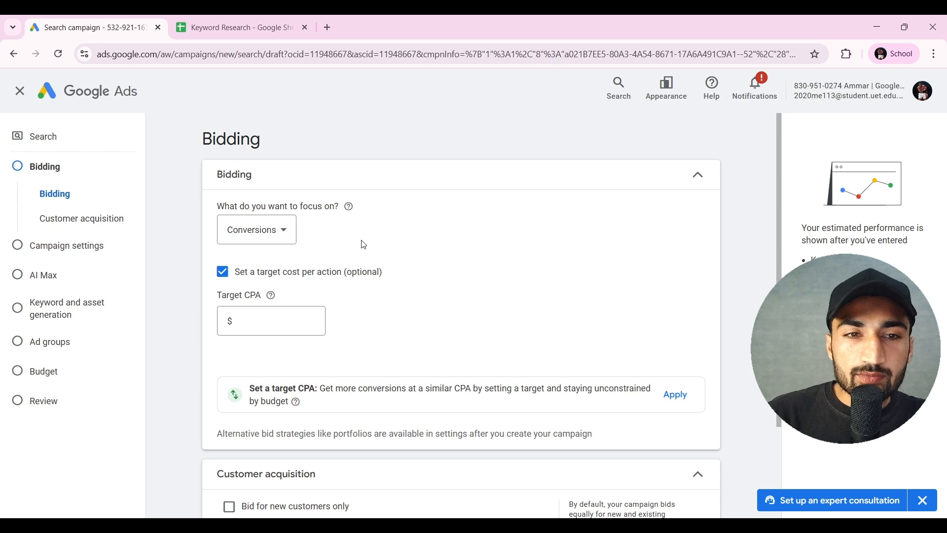
- Look over the available bidding focus options and the optional target CPA amount without changing them
{"action": "left_click", "coordinate": [277, 230]}
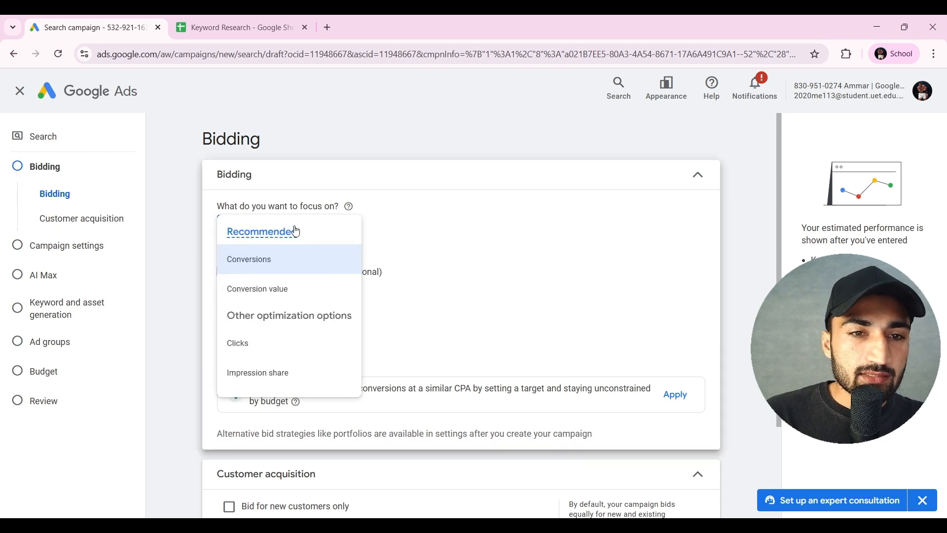
{"action": "left_click", "coordinate": [413, 218]}
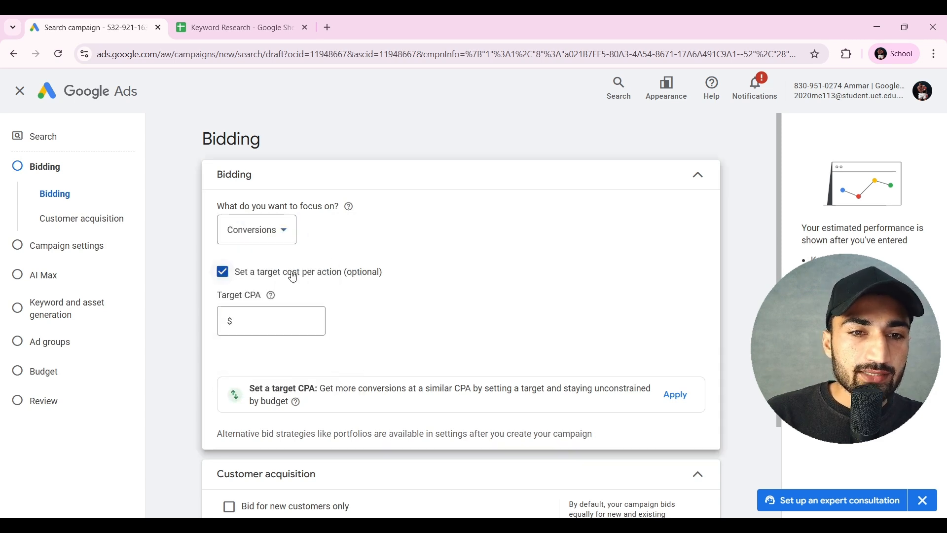
{"action": "left_click", "coordinate": [260, 322]}
{"action": "left_click", "coordinate": [413, 291]}
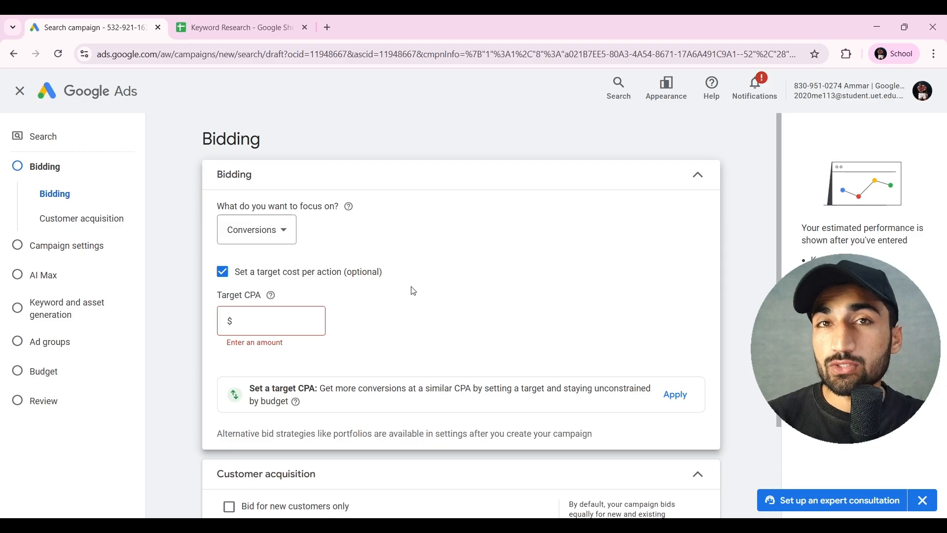
- Try Conversion value, Clicks with a maximum bid limit, and Impression share as the bidding focus to compare their settings
{"action": "left_click", "coordinate": [279, 241]}
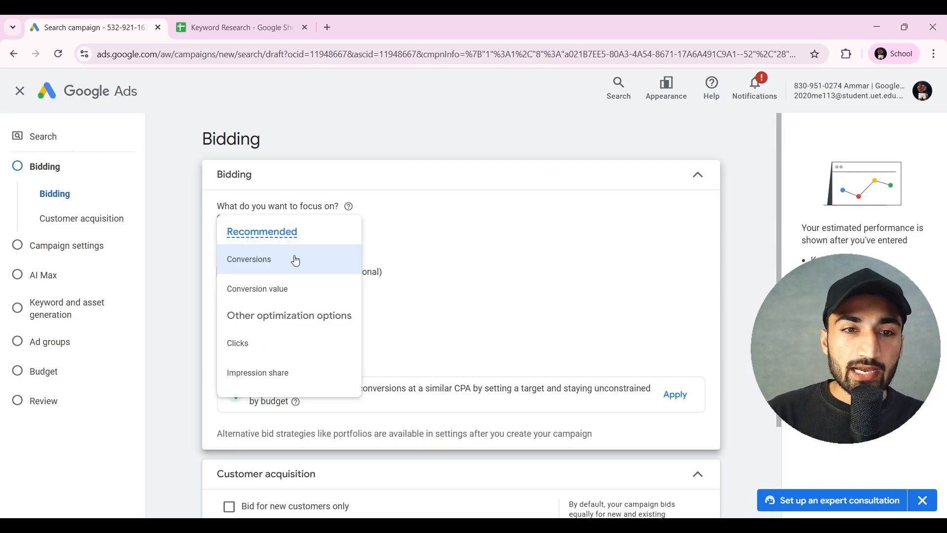
{"action": "left_click", "coordinate": [271, 296]}
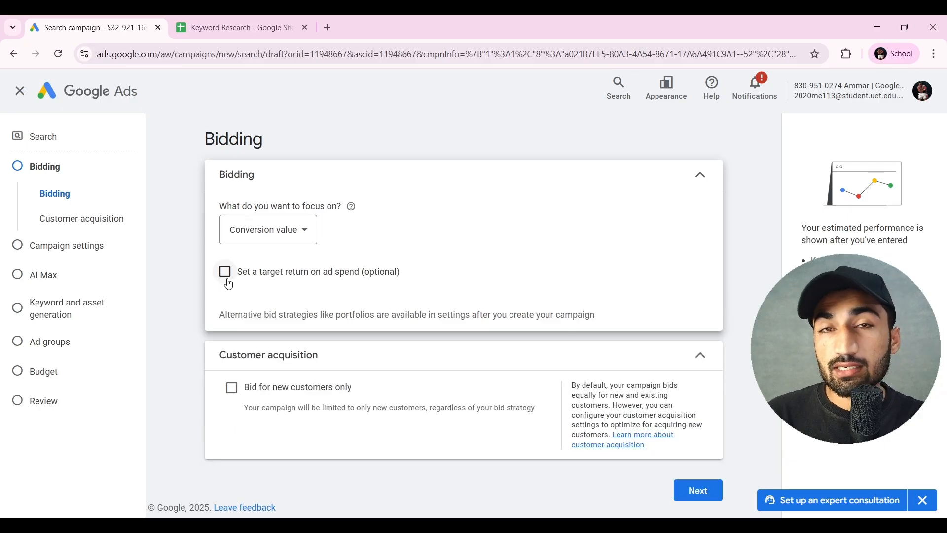
{"action": "left_click", "coordinate": [266, 235]}
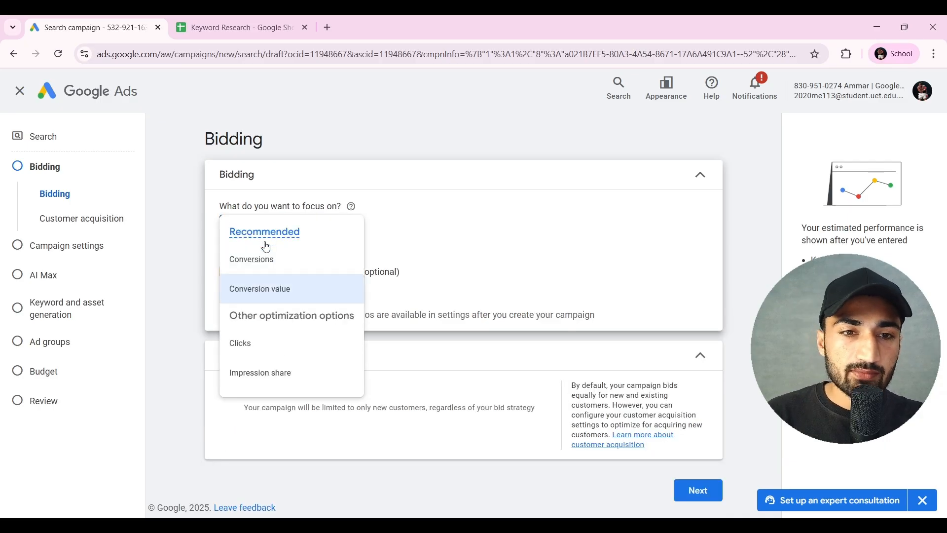
{"action": "left_click", "coordinate": [269, 344]}
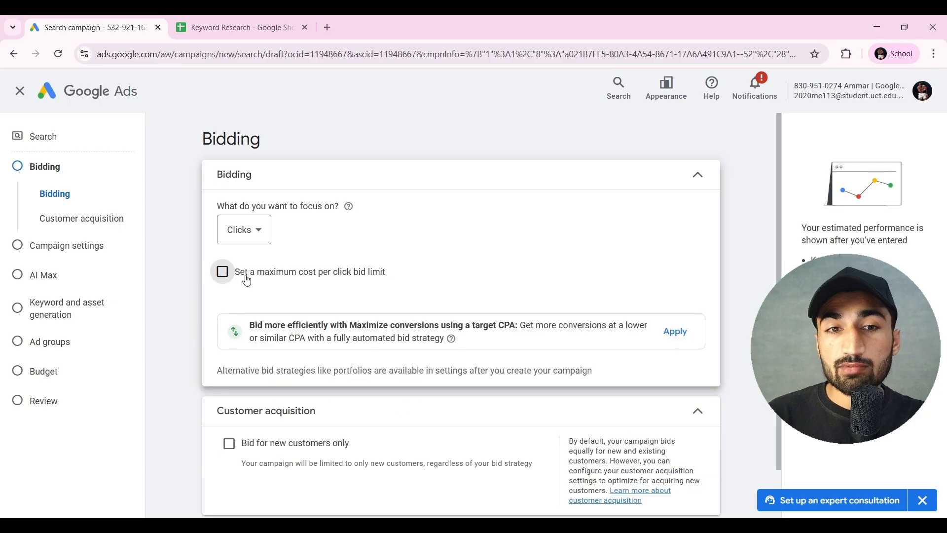
{"action": "left_click", "coordinate": [222, 271]}
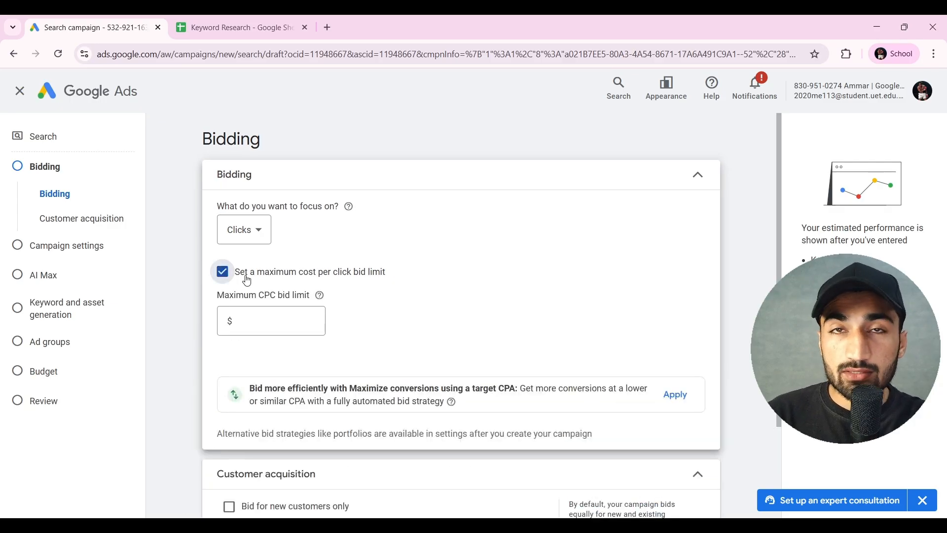
{"action": "left_click", "coordinate": [244, 229]}
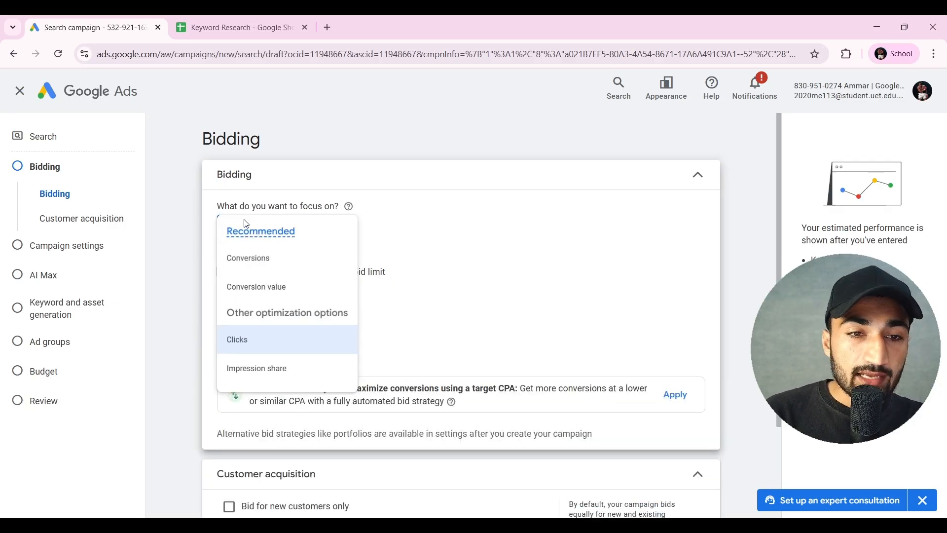
{"action": "left_click", "coordinate": [275, 371]}
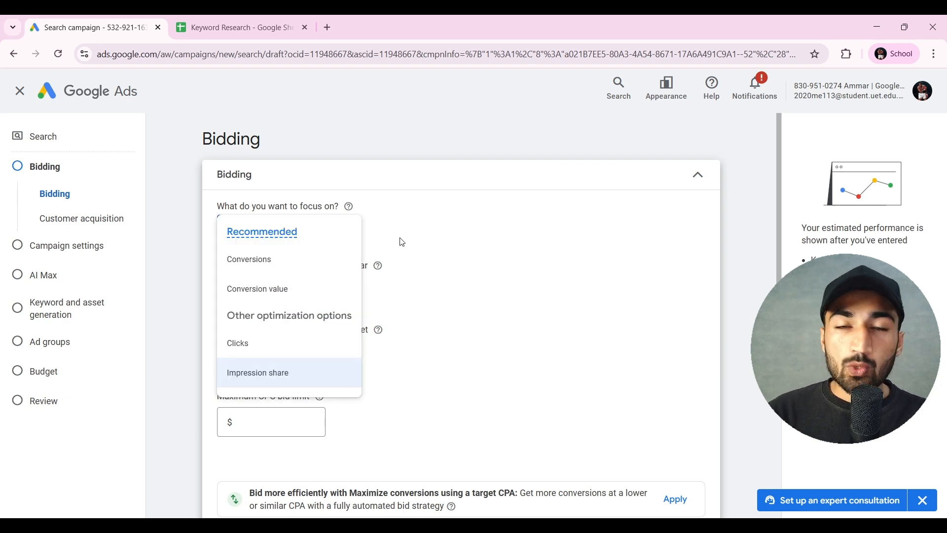
{"action": "left_click", "coordinate": [400, 237]}
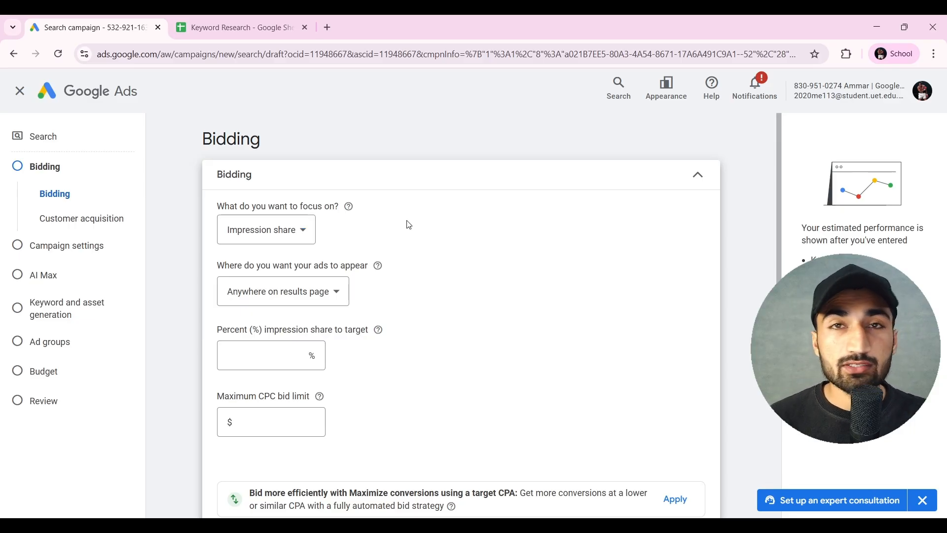
- Set the campaign's bidding focus to Clicks
{"action": "left_click", "coordinate": [290, 233]}
{"action": "left_click", "coordinate": [279, 344]}
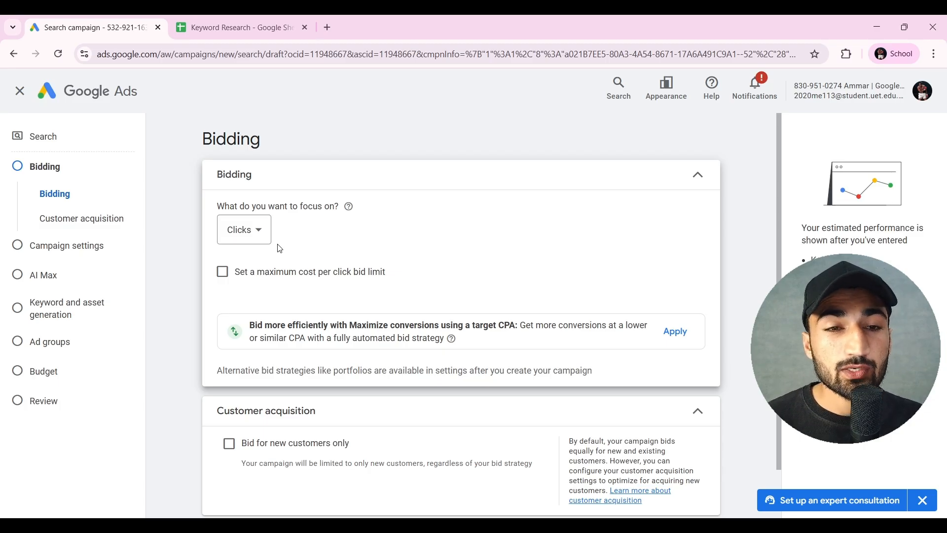
{"action": "left_click", "coordinate": [244, 229]}
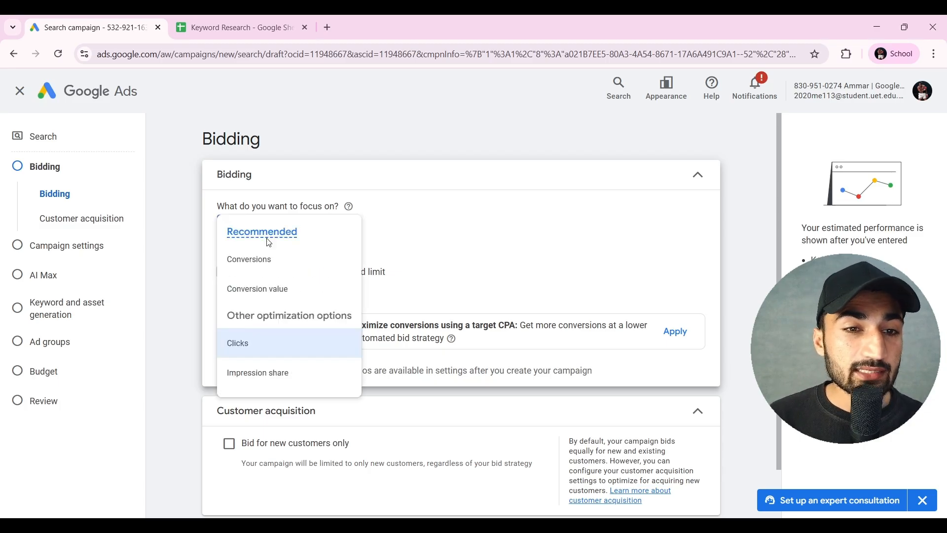
{"action": "left_click", "coordinate": [447, 278]}
{"action": "left_click", "coordinate": [241, 229]}
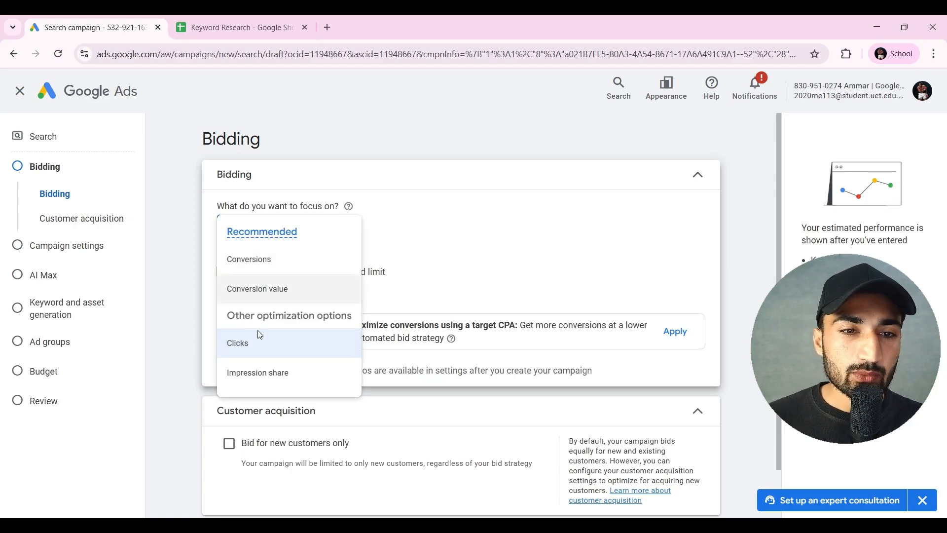
{"action": "left_click", "coordinate": [261, 344]}
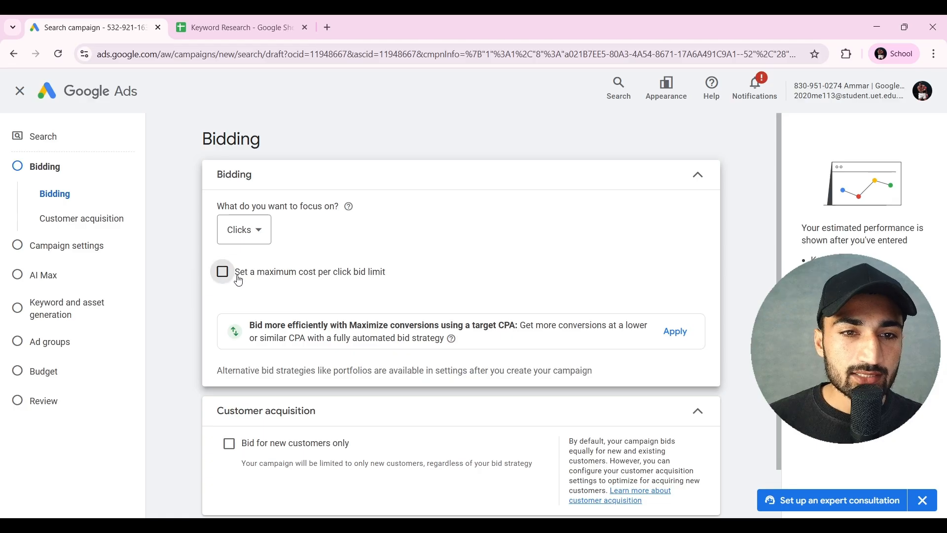
- Enable a maximum CPC bid limit of $5, leave bidding for new customers only off, and proceed to the campaign settings
{"action": "left_click", "coordinate": [222, 271]}
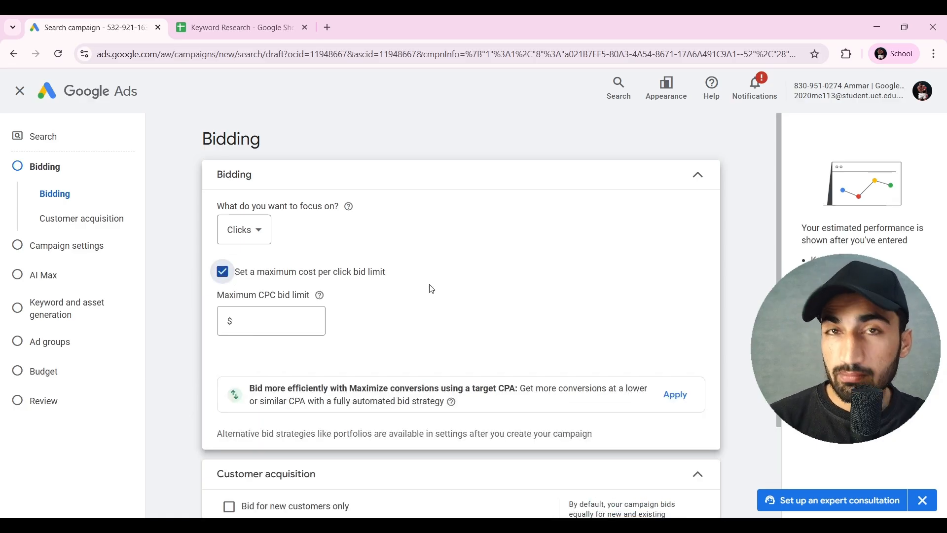
{"action": "left_click", "coordinate": [285, 326]}
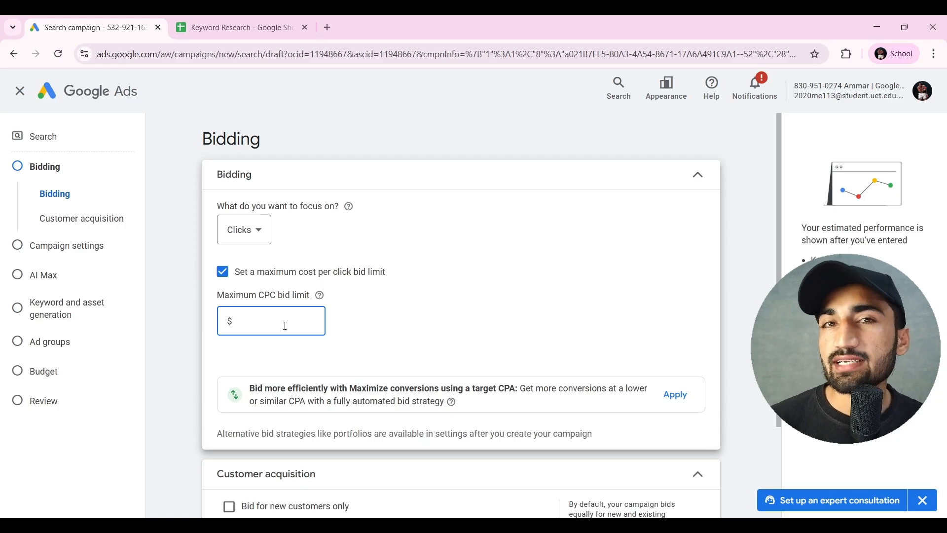
{"action": "type", "text": "5"}
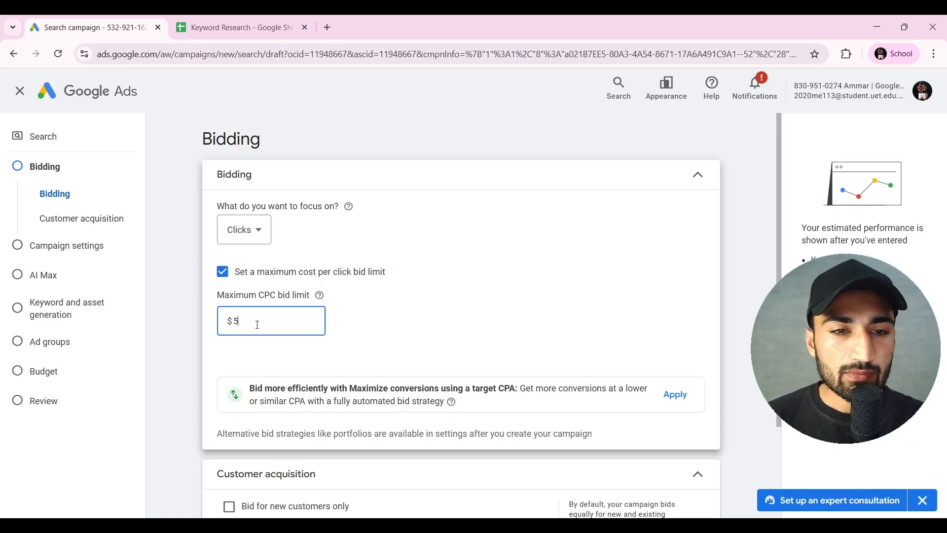
{"action": "scroll", "coordinate": [351, 334], "scroll_direction": "down", "scroll_amount": 3}
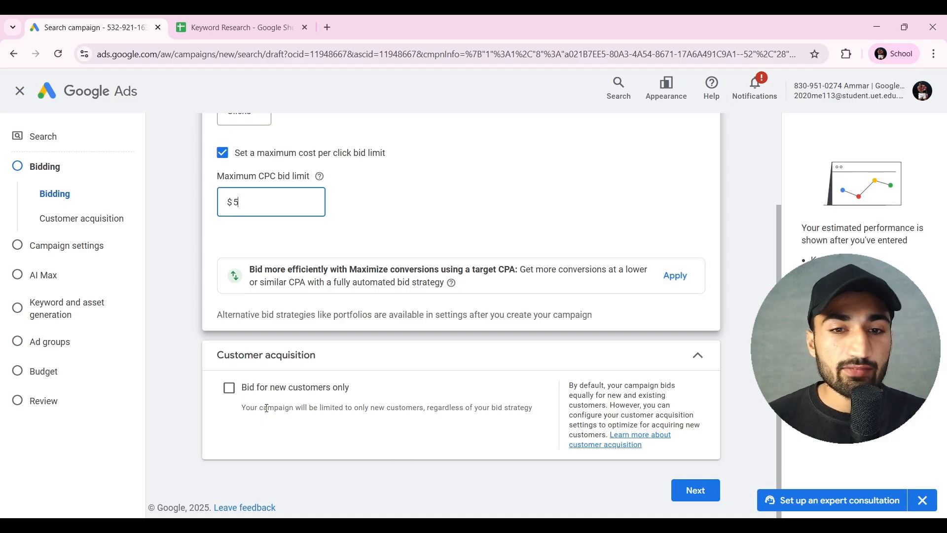
{"action": "left_click", "coordinate": [695, 490]}
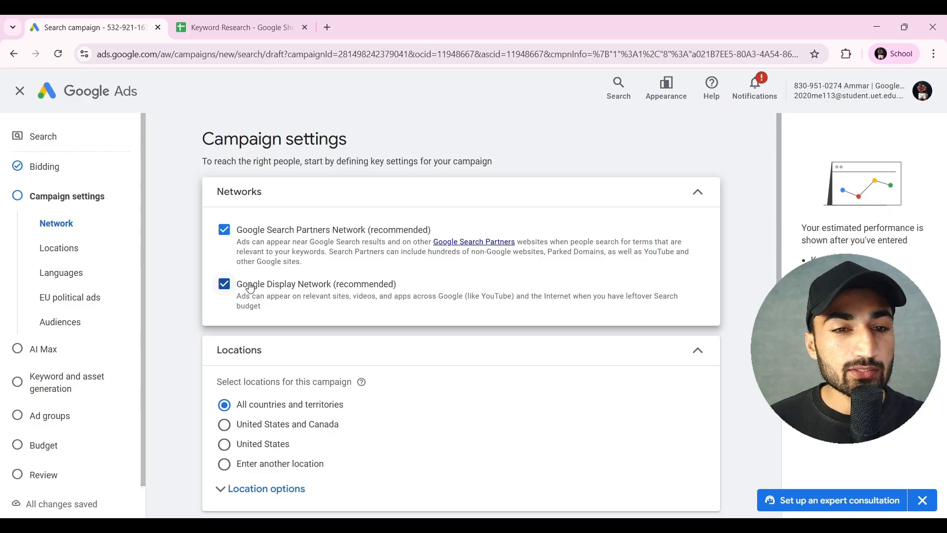
- Exclude the Google Display Network from the campaign's networks, keeping the Google Search Partners Network included
{"action": "left_click", "coordinate": [227, 286]}
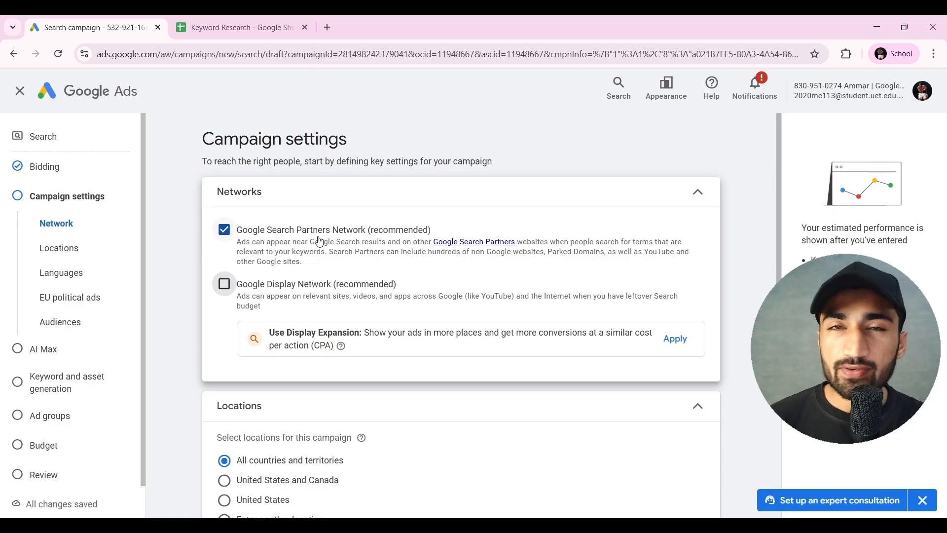
{"action": "scroll", "coordinate": [364, 285], "scroll_direction": "down", "scroll_amount": 3}
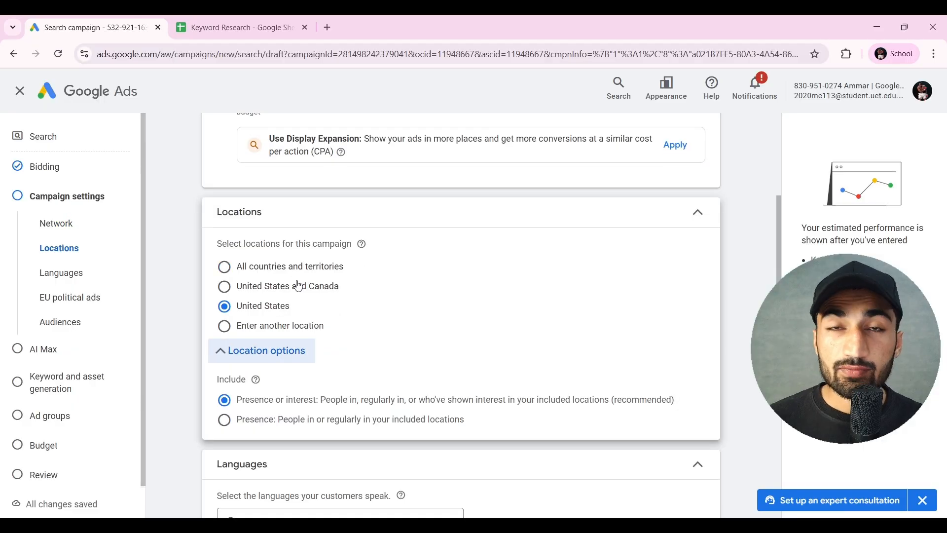
- Choose to enter another location and include New York, United States (state) through the advanced location search
{"action": "scroll", "coordinate": [299, 286], "scroll_direction": "down", "scroll_amount": 1}
{"action": "left_click", "coordinate": [267, 308]}
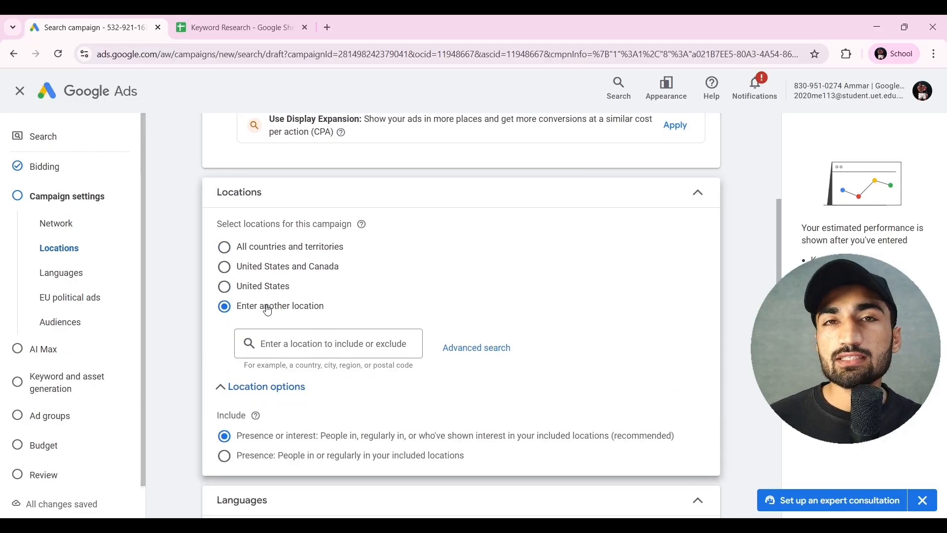
{"action": "left_click", "coordinate": [481, 350]}
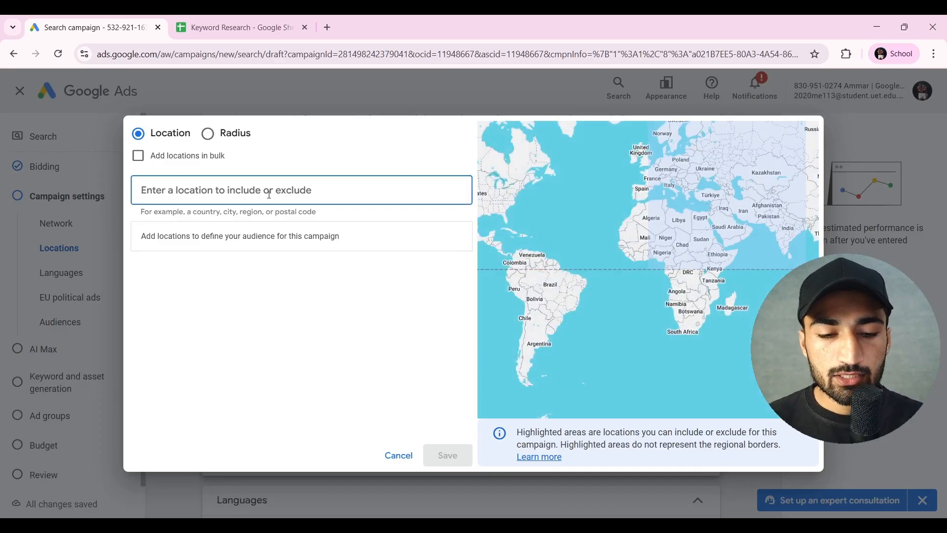
{"action": "type", "text": "New york"}
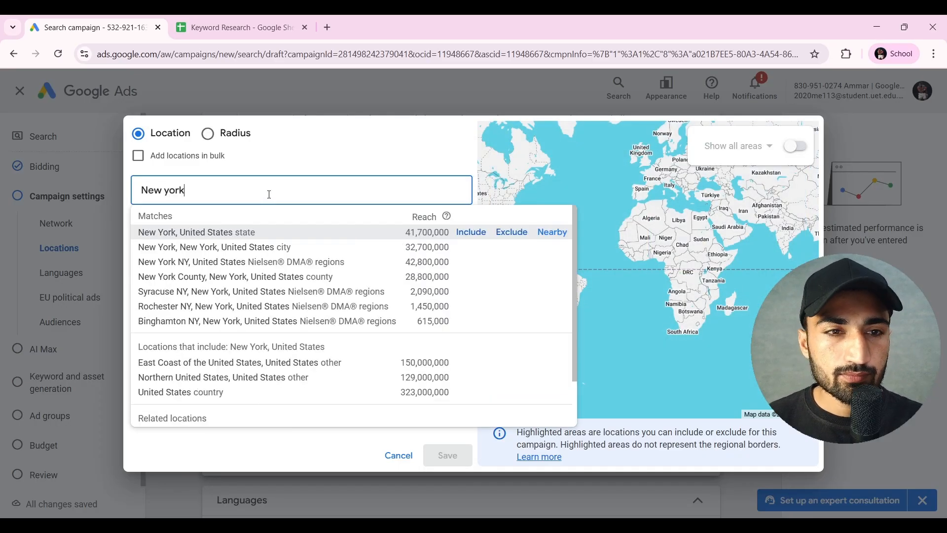
{"action": "left_click", "coordinate": [471, 232]}
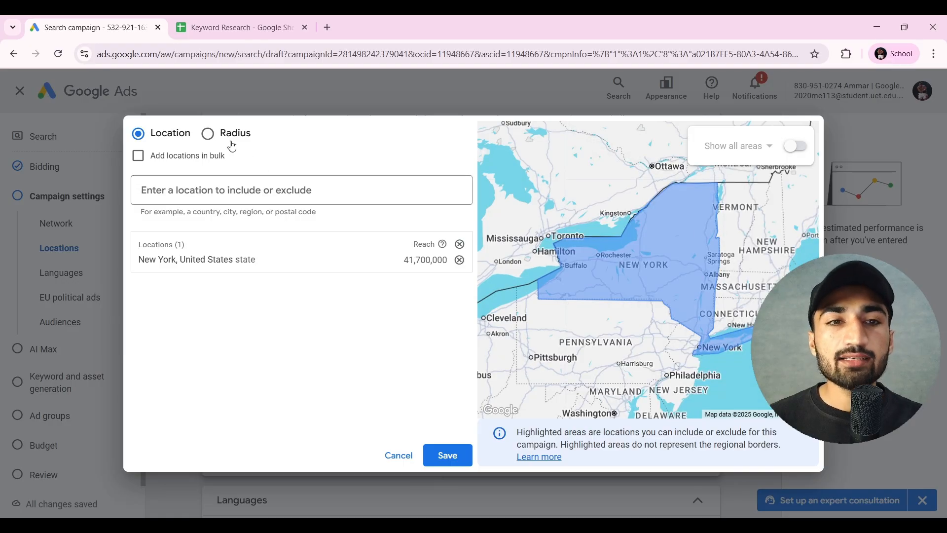
- Examine the radius targeting option and its distance units, and switch back to targeting by location
{"action": "left_click", "coordinate": [219, 134]}
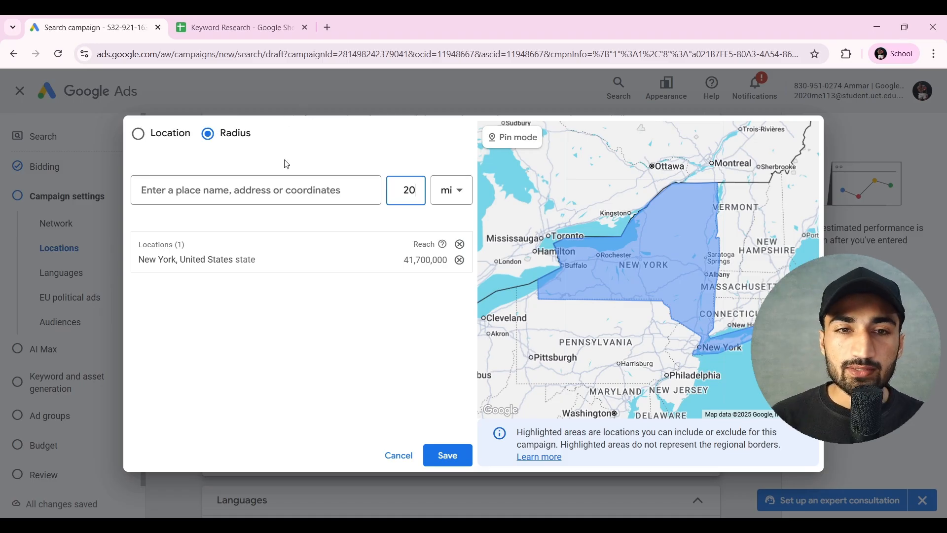
{"action": "left_click", "coordinate": [447, 192]}
{"action": "left_click", "coordinate": [429, 167]}
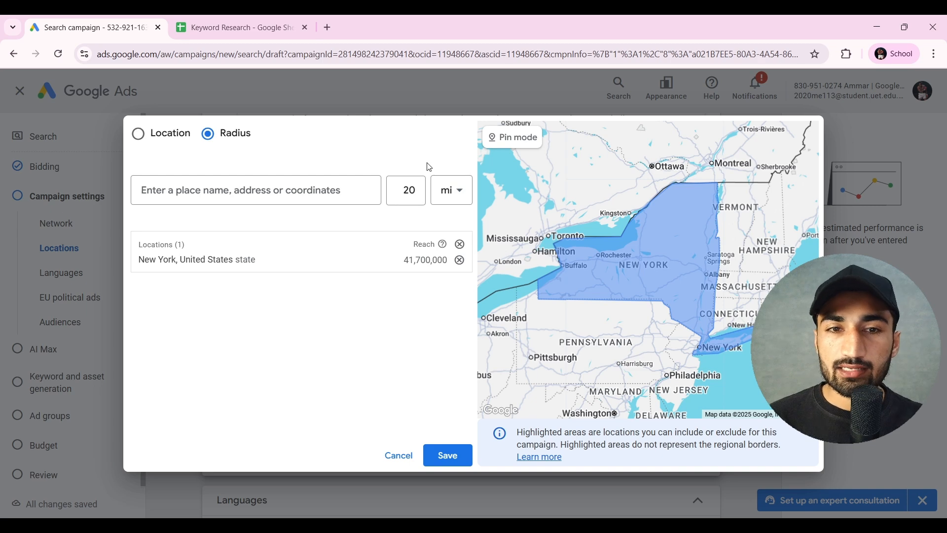
{"action": "left_click", "coordinate": [158, 140]}
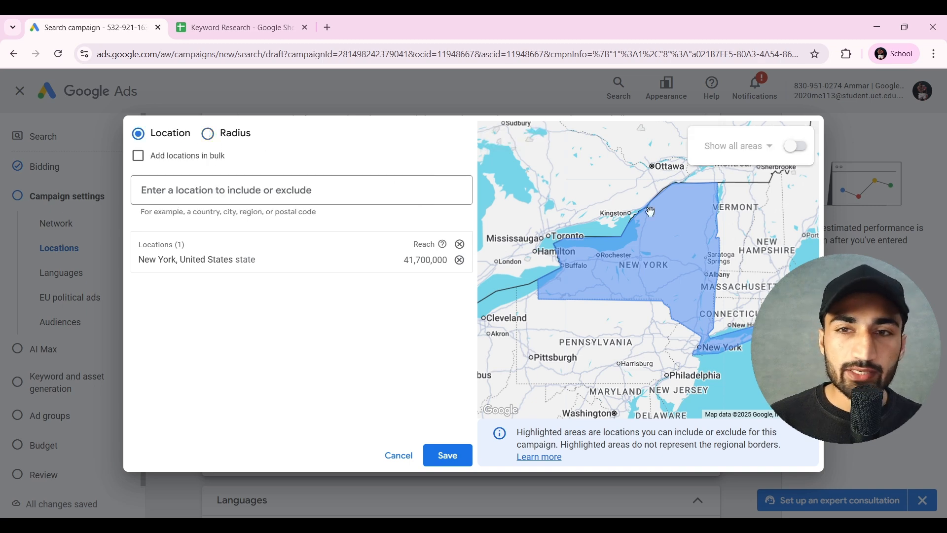
- Turn on the display of all areas on the map and save the New York state location for the campaign
{"action": "left_click", "coordinate": [794, 146]}
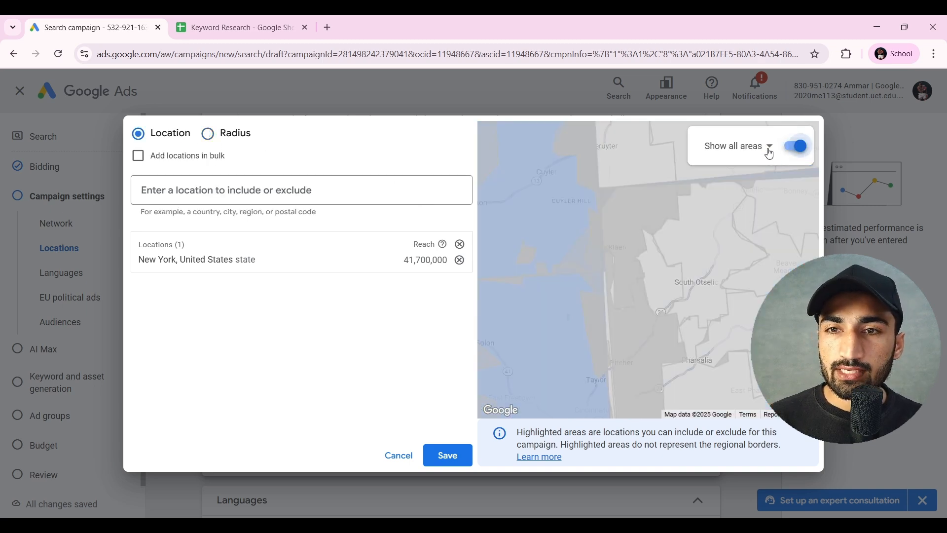
{"action": "left_click", "coordinate": [769, 148]}
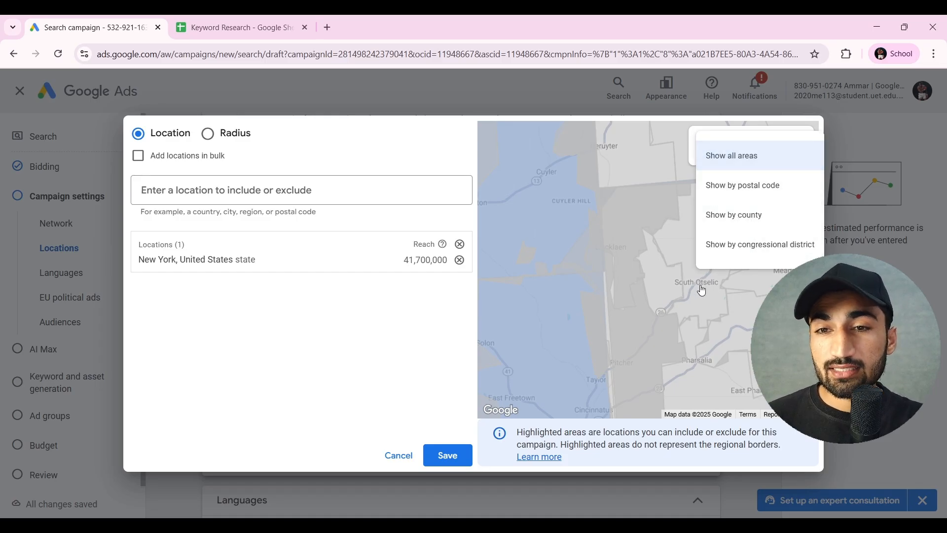
{"action": "left_click", "coordinate": [397, 290]}
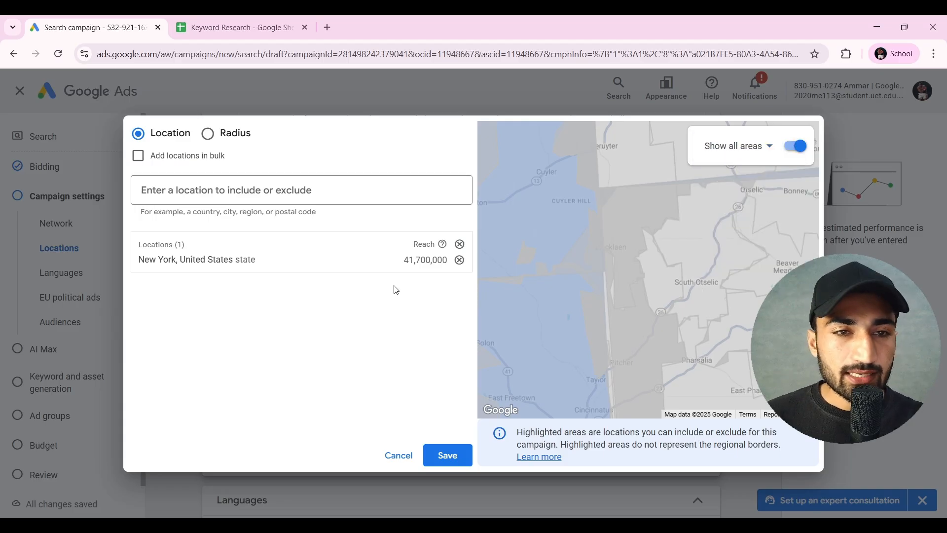
{"action": "left_click", "coordinate": [450, 456]}
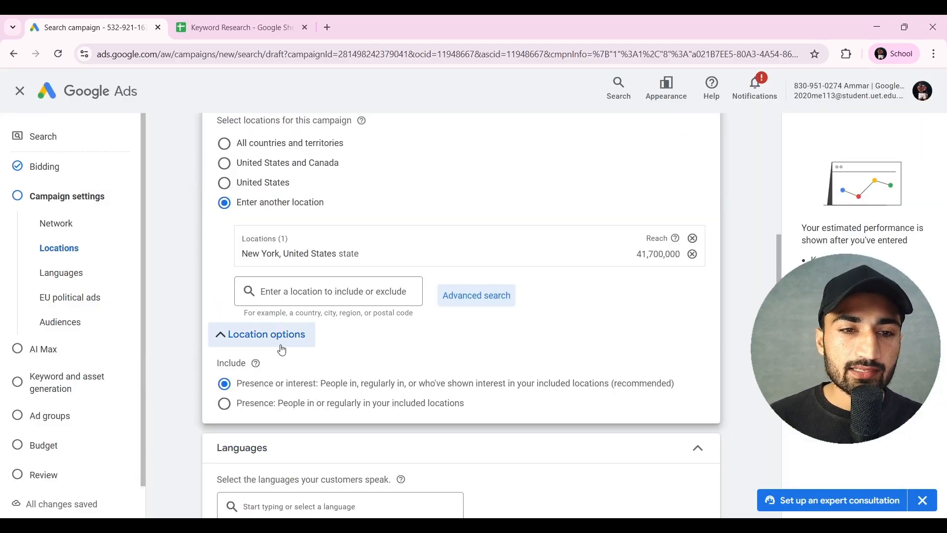
- Set the location options to Presence, including only people in or regularly in the targeted locations
{"action": "scroll", "coordinate": [282, 350], "scroll_direction": "down", "scroll_amount": 2}
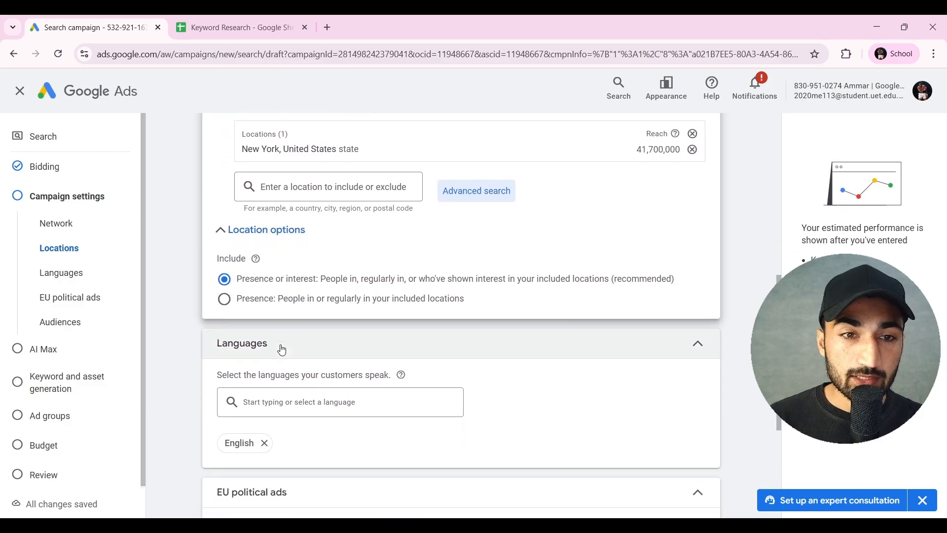
{"action": "scroll", "coordinate": [282, 350], "scroll_direction": "right", "scroll_amount": 1}
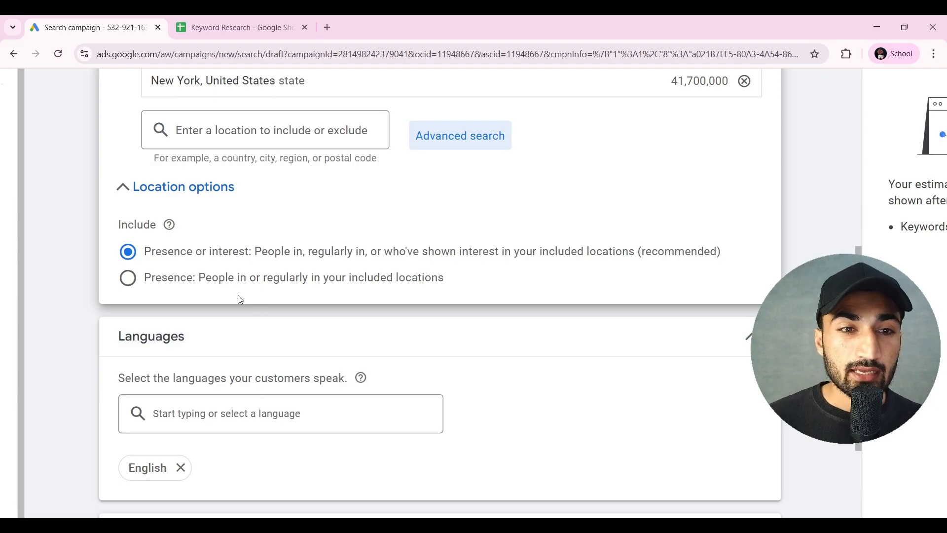
{"action": "left_click", "coordinate": [129, 278]}
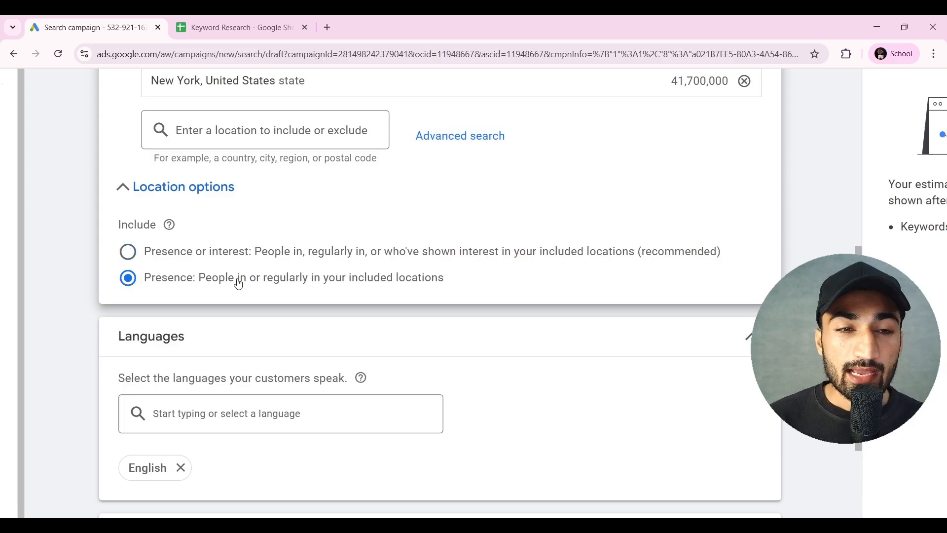
{"action": "key", "text": "ctrl+minus"}
{"action": "key", "text": "ctrl+minus"}
{"action": "key", "text": "ctrl+minus"}
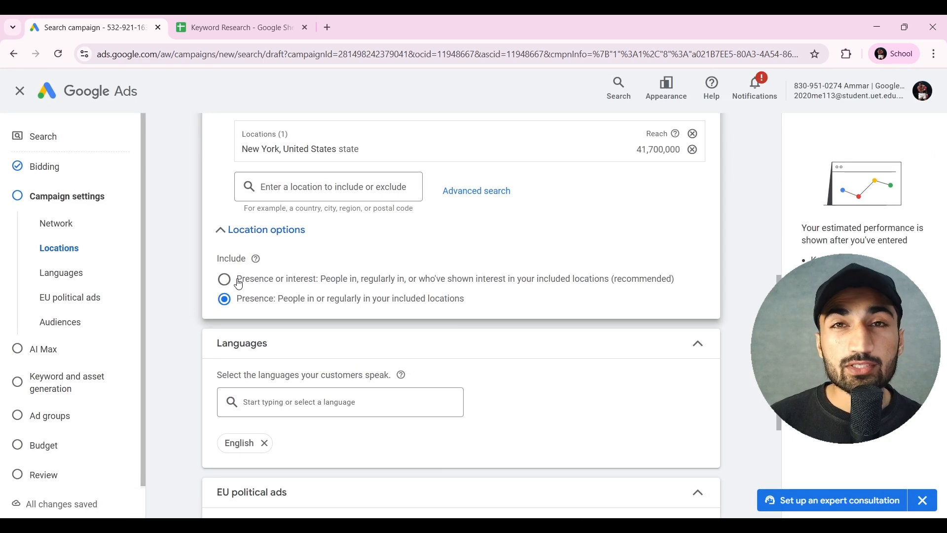
- Inspect the option for adding locations in bulk in the advanced location search, and close it without saving
{"action": "scroll", "coordinate": [390, 277], "scroll_direction": "up", "scroll_amount": 2}
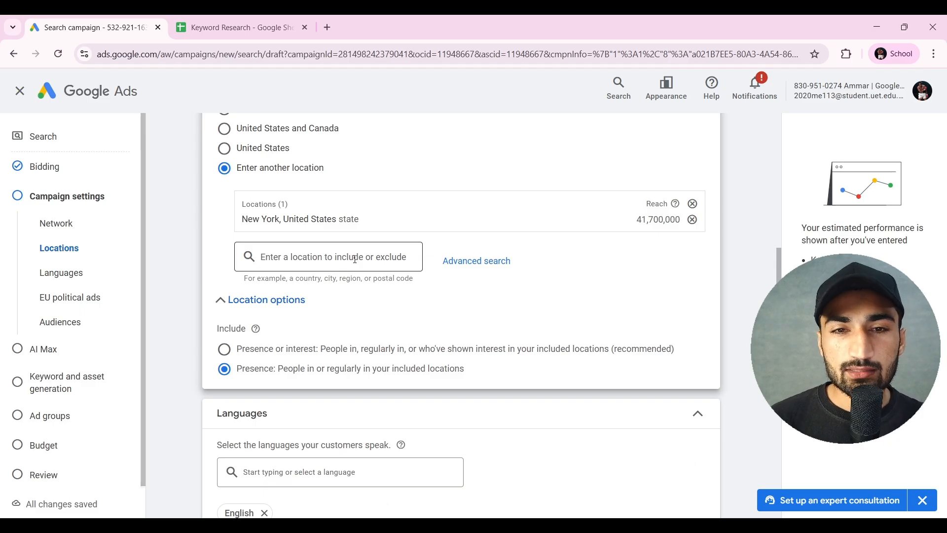
{"action": "scroll", "coordinate": [455, 275], "scroll_direction": "up", "scroll_amount": 2}
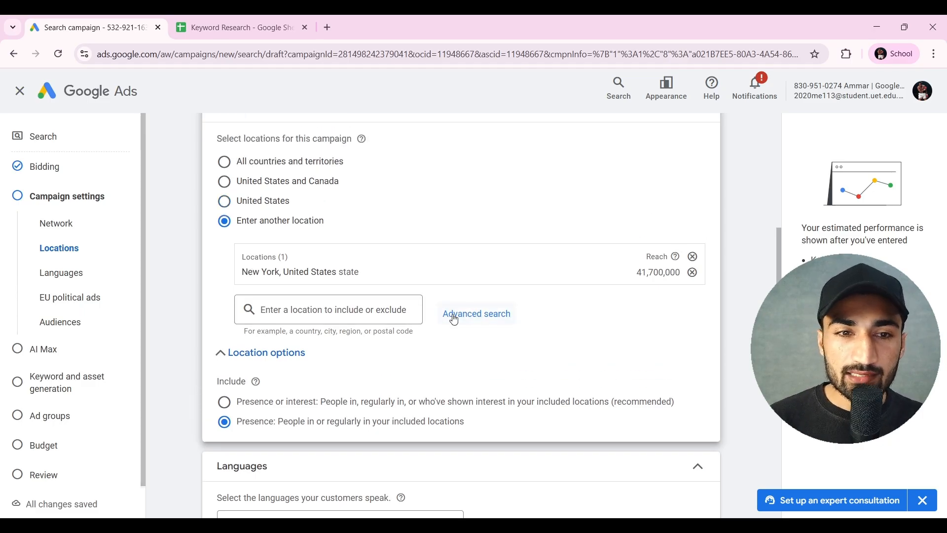
{"action": "scroll", "coordinate": [397, 360], "scroll_direction": "down", "scroll_amount": 2}
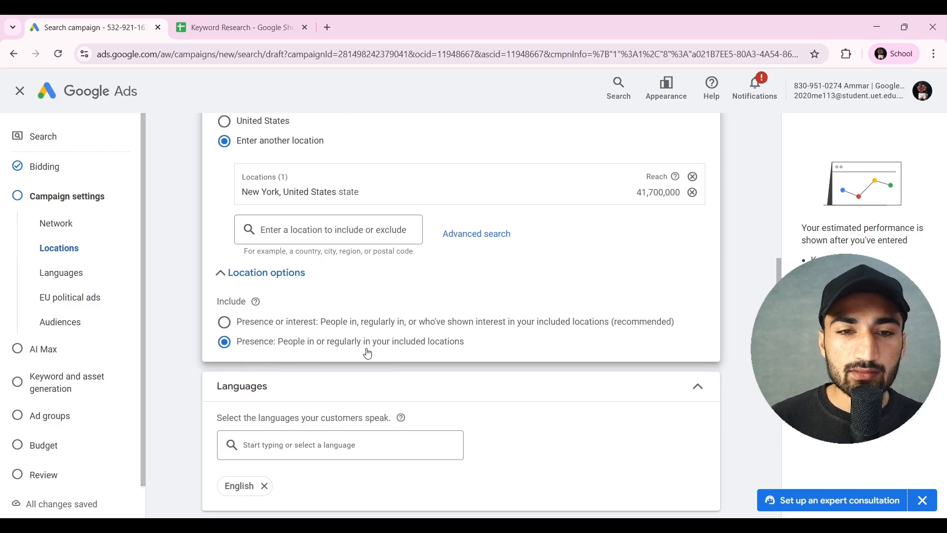
{"action": "left_click", "coordinate": [449, 239]}
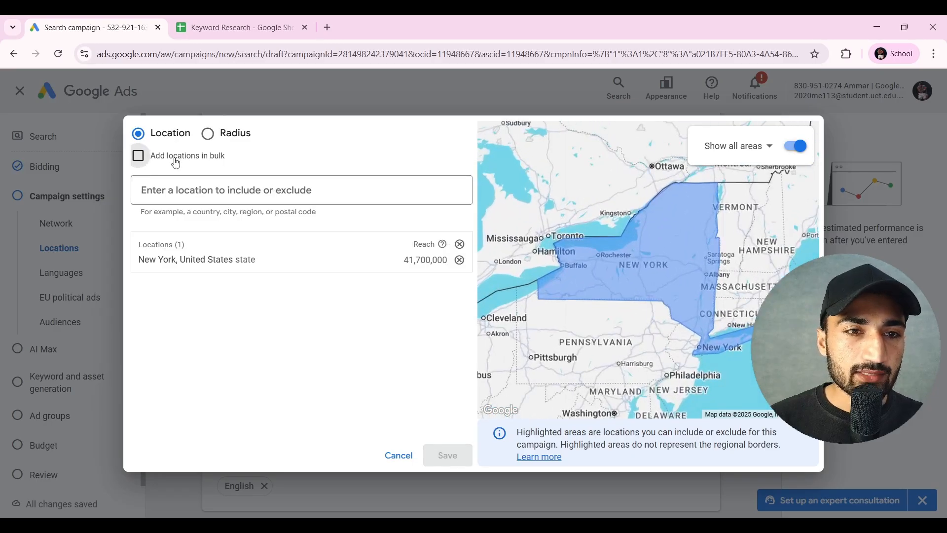
{"action": "left_click", "coordinate": [174, 156]}
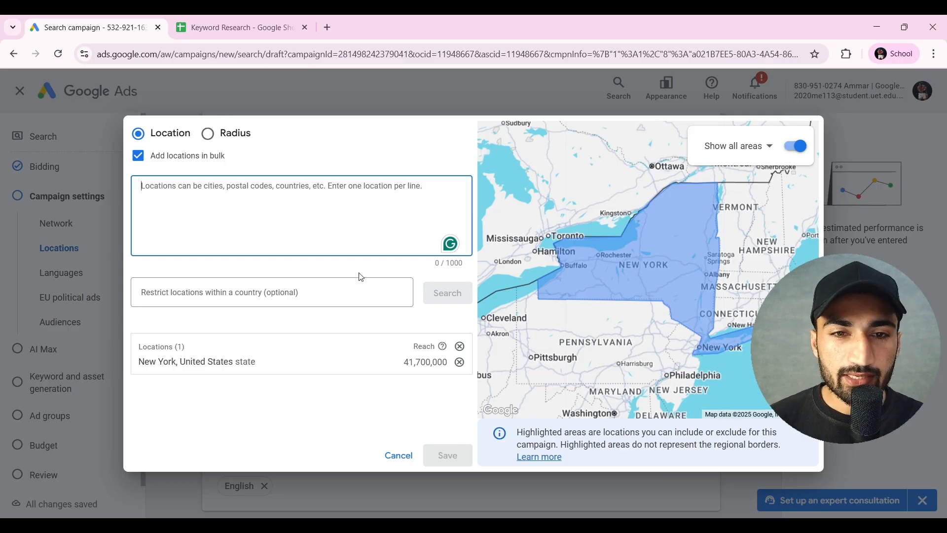
{"action": "left_click", "coordinate": [399, 456]}
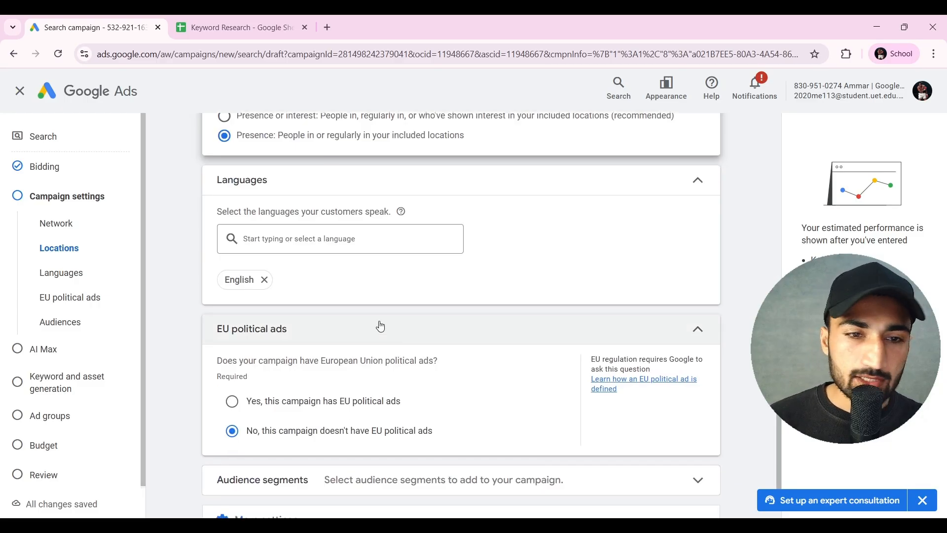
- Declare that the campaign doesn't have EU political ads, keeping English as the customer language
{"action": "scroll", "coordinate": [448, 321], "scroll_direction": "down", "scroll_amount": 2}
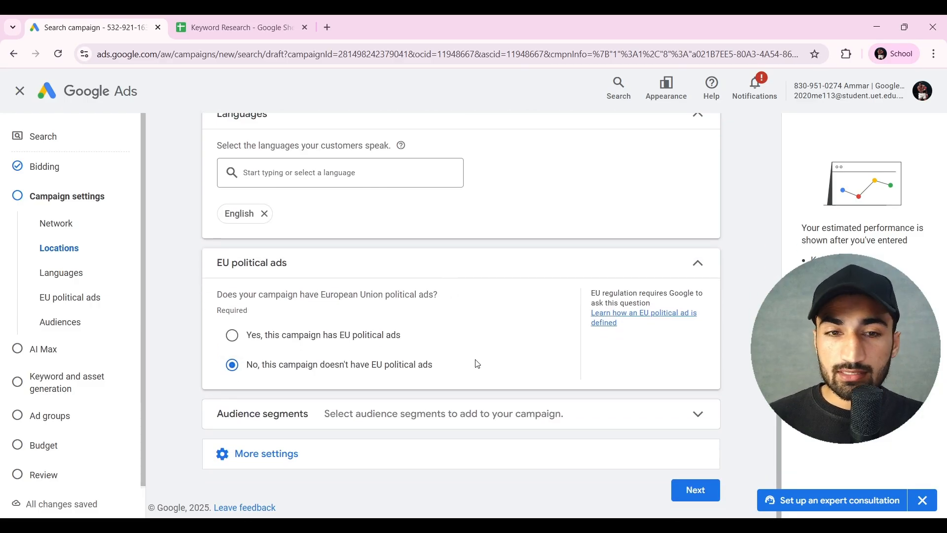
{"action": "left_click_drag", "start_coordinate": [271, 365], "coordinate": [432, 366]}
{"action": "left_click", "coordinate": [429, 367]}
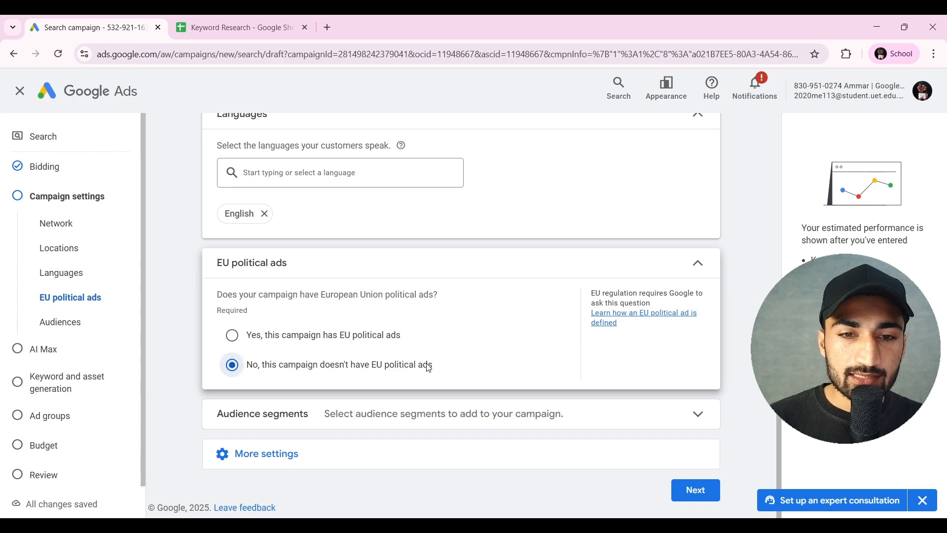
- Browse the audience segments and select the Beauty & Wellness and Banking & Finance affinity segments
{"action": "left_click", "coordinate": [454, 411]}
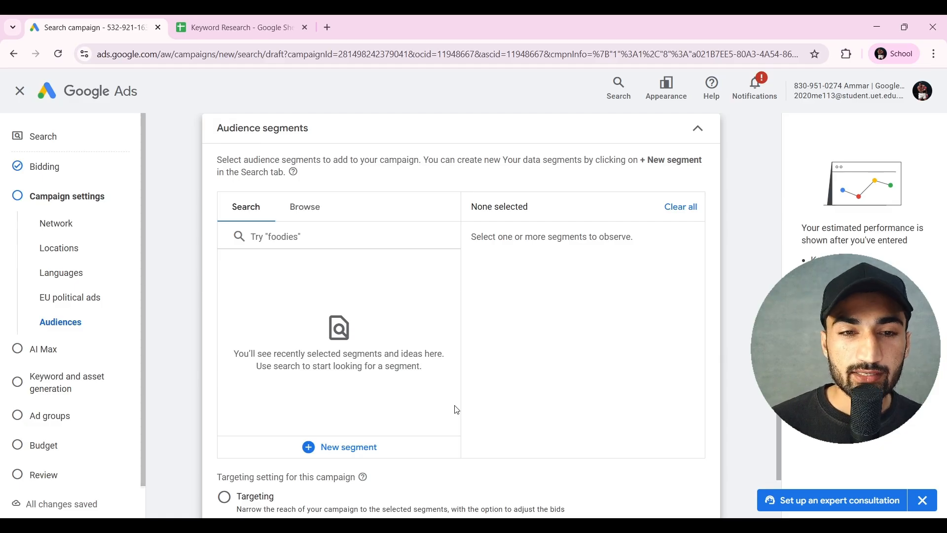
{"action": "left_click", "coordinate": [316, 217]}
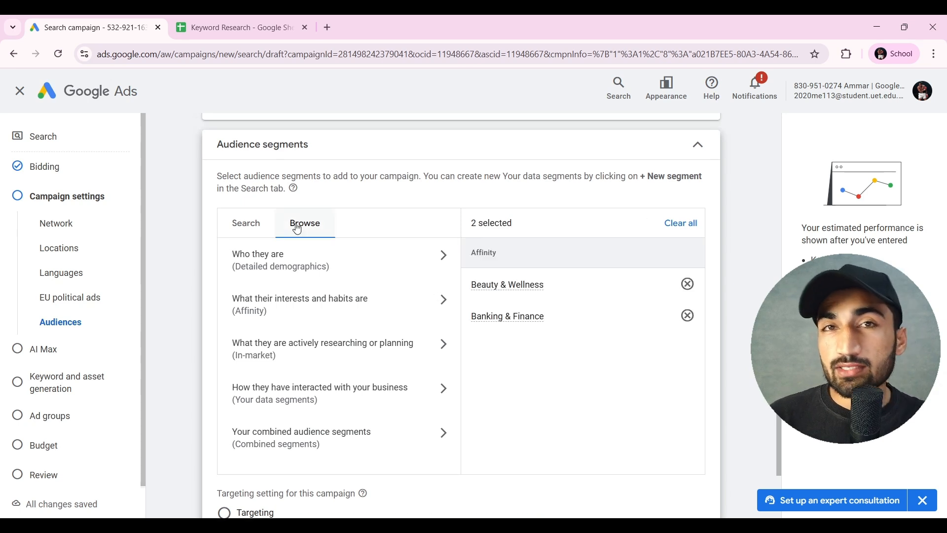
- Search the audience segments for plumbing and add the in-market Plumbing Services and Electrician Services segments
{"action": "left_click", "coordinate": [247, 230]}
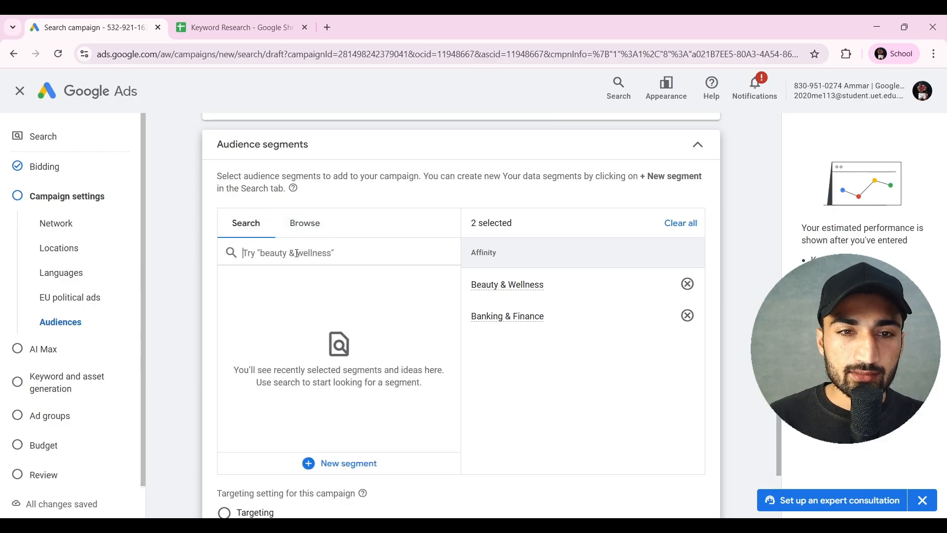
{"action": "left_click", "coordinate": [297, 253]}
{"action": "type", "text": "plumbing"}
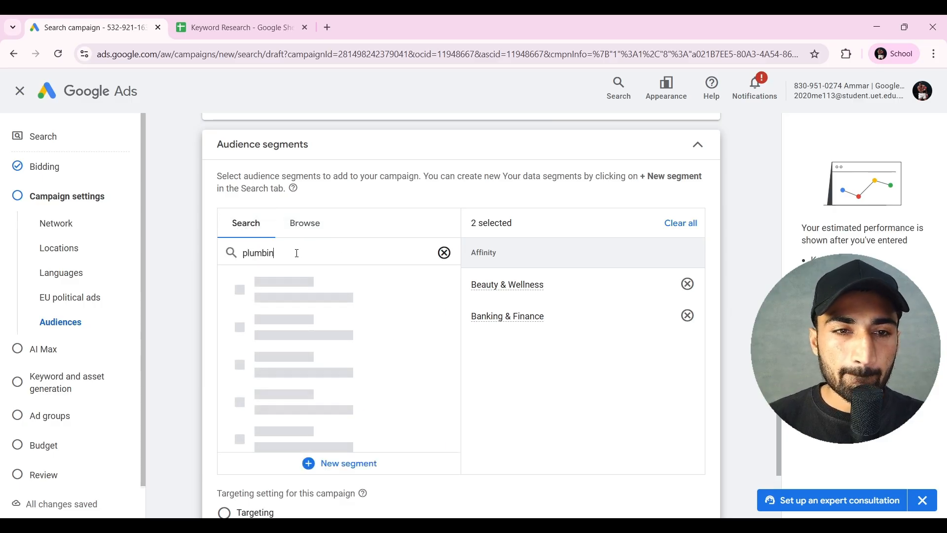
{"action": "left_click", "coordinate": [237, 323]}
{"action": "scroll", "coordinate": [236, 326], "scroll_direction": "down", "scroll_amount": 1}
{"action": "left_click", "coordinate": [237, 344]}
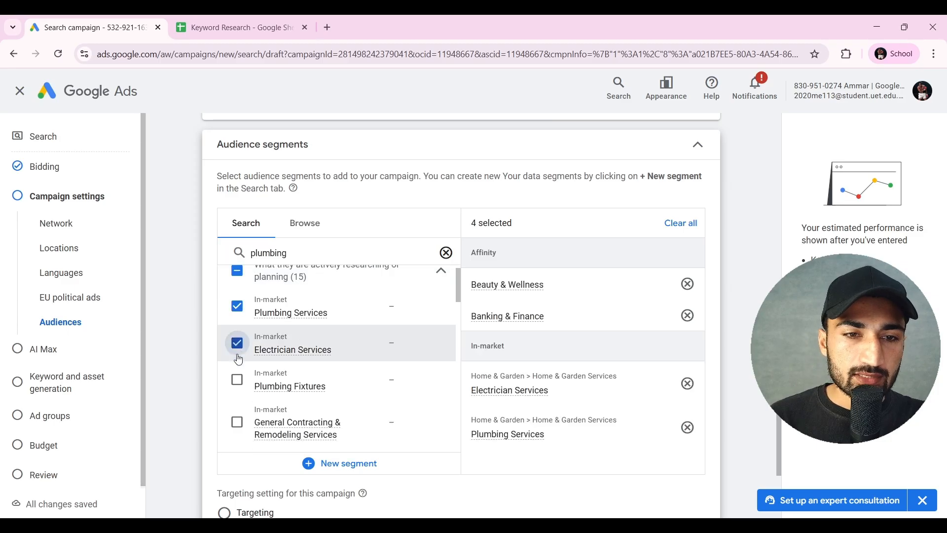
- Add the in-market Plumbing Fixtures, General Contracting & Remodeling Services, and Plumbing Fixture Hardware & Parts segments
{"action": "left_click", "coordinate": [236, 380]}
{"action": "scroll", "coordinate": [236, 384], "scroll_direction": "down", "scroll_amount": 1}
{"action": "left_click", "coordinate": [237, 387]}
{"action": "scroll", "coordinate": [237, 395], "scroll_direction": "down", "scroll_amount": 1}
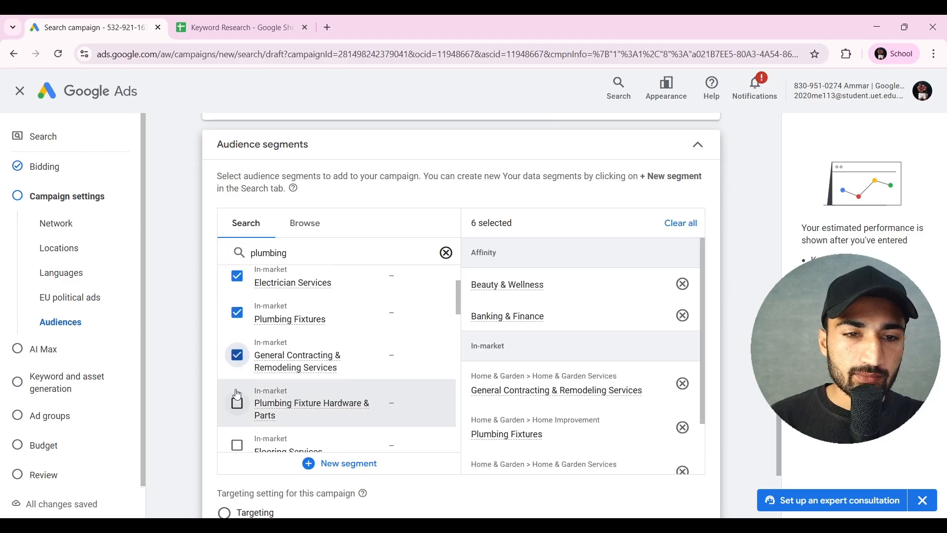
{"action": "left_click", "coordinate": [237, 401]}
{"action": "scroll", "coordinate": [408, 384], "scroll_direction": "down", "scroll_amount": 2}
- Keep the audience targeting setting on Observation so the campaign's reach is not narrowed
{"action": "scroll", "coordinate": [724, 338], "scroll_direction": "down", "scroll_amount": 3}
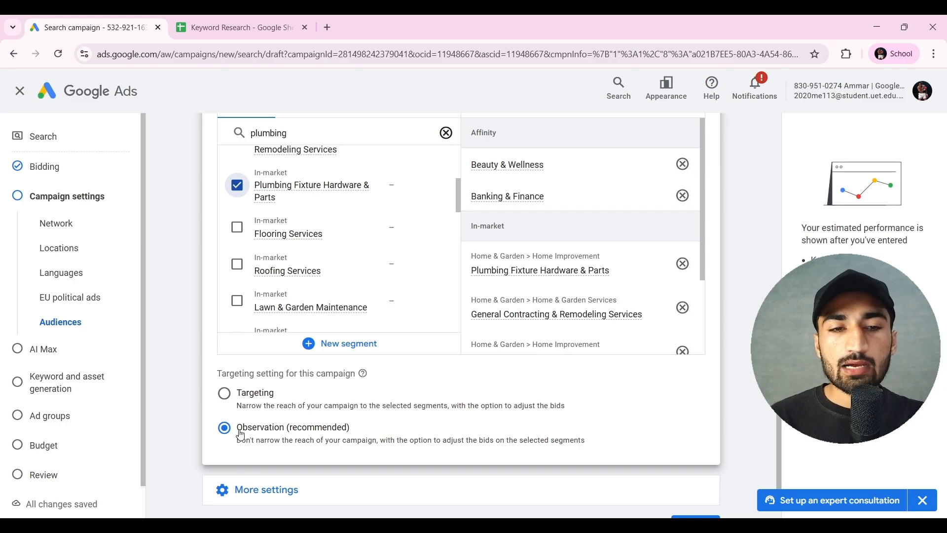
{"action": "left_click_drag", "start_coordinate": [237, 428], "coordinate": [356, 438]}
{"action": "left_click", "coordinate": [358, 439]}
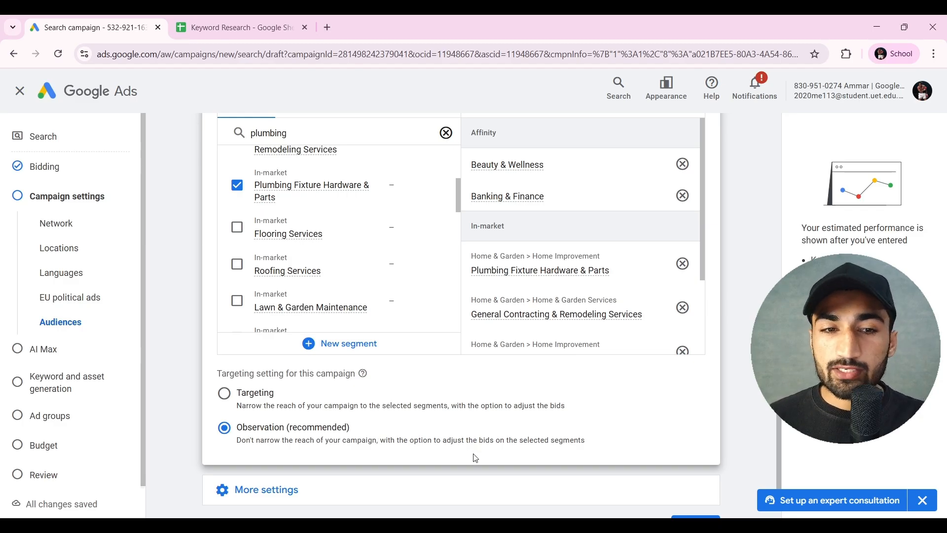
- Expand the additional campaign settings and open the start and end dates
{"action": "scroll", "coordinate": [476, 457], "scroll_direction": "down", "scroll_amount": 1}
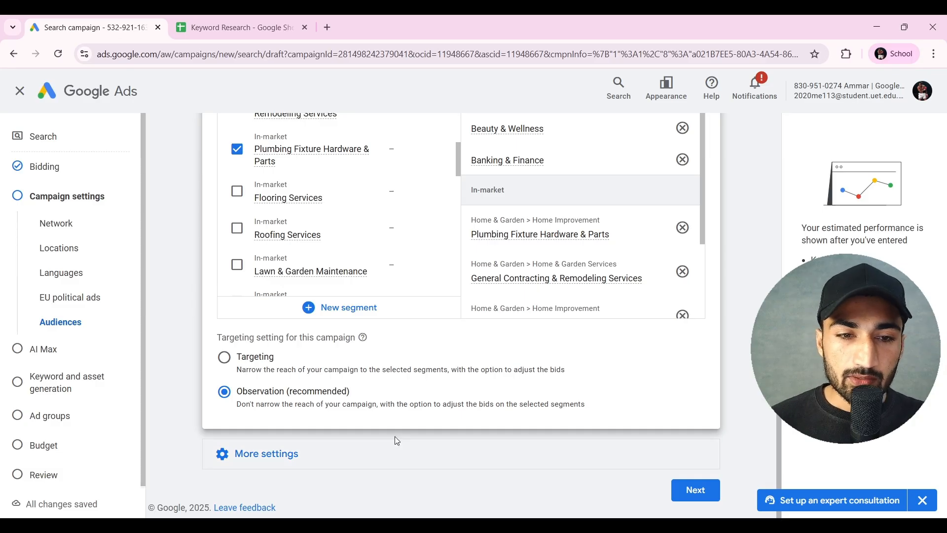
{"action": "left_click", "coordinate": [317, 461]}
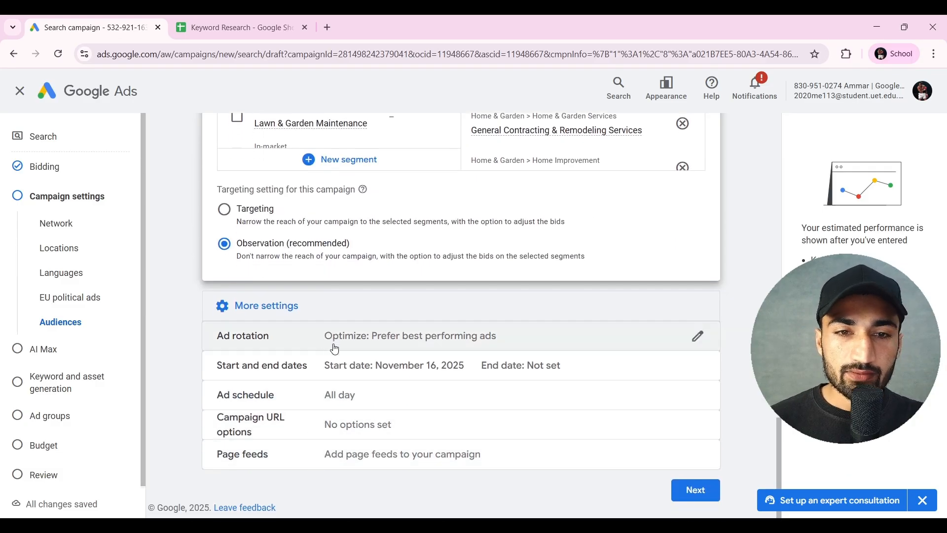
{"action": "left_click", "coordinate": [324, 368]}
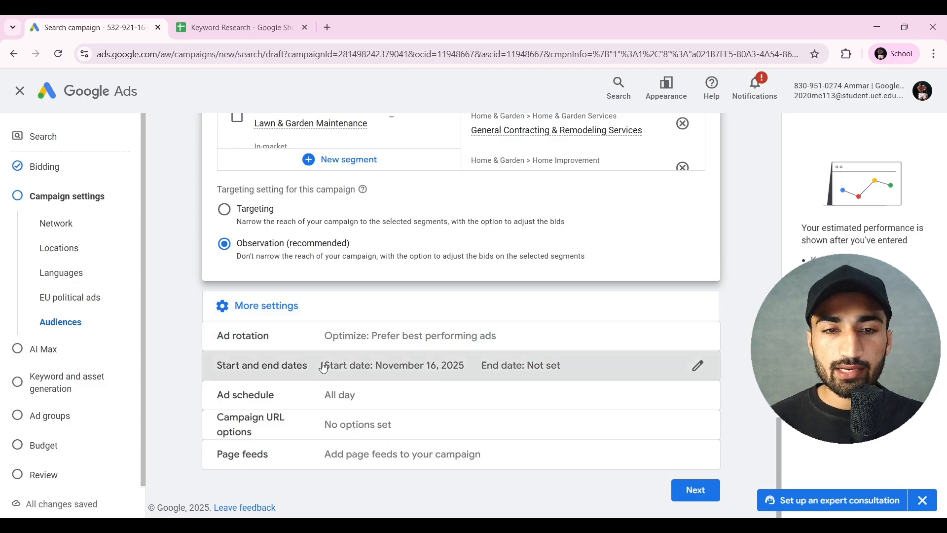
{"action": "scroll", "coordinate": [345, 373], "scroll_direction": "down", "scroll_amount": 2}
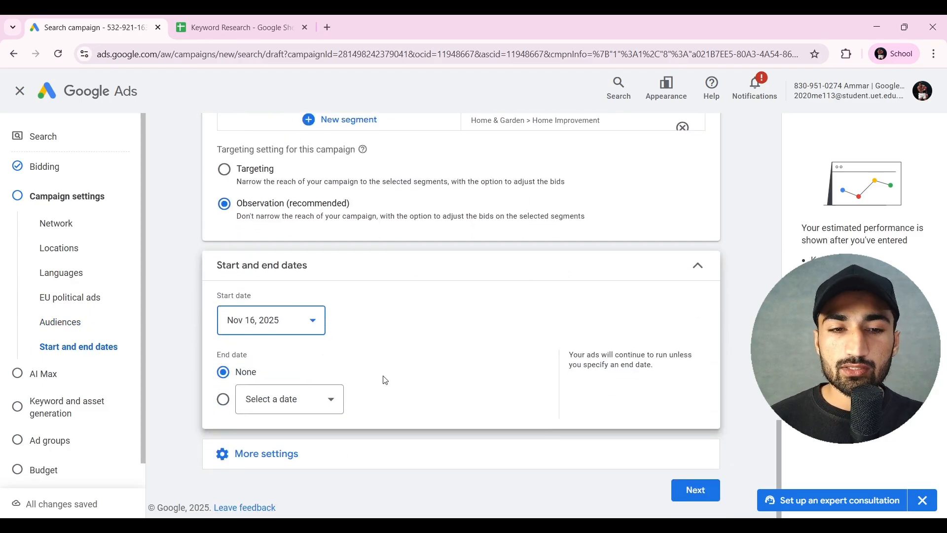
- Limit the campaign's ad schedule to Mondays - Fridays from 09:00 to 17:00
{"action": "left_click", "coordinate": [305, 452]}
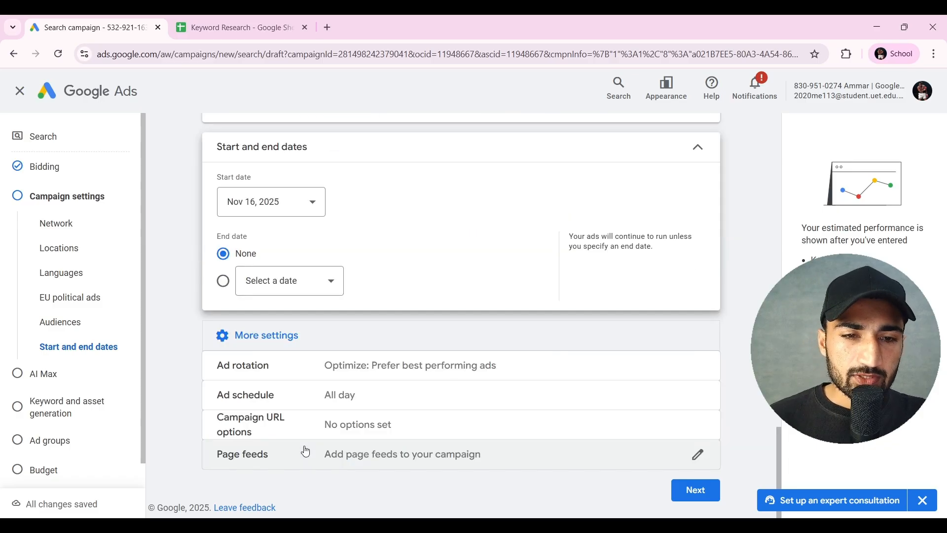
{"action": "left_click", "coordinate": [379, 402]}
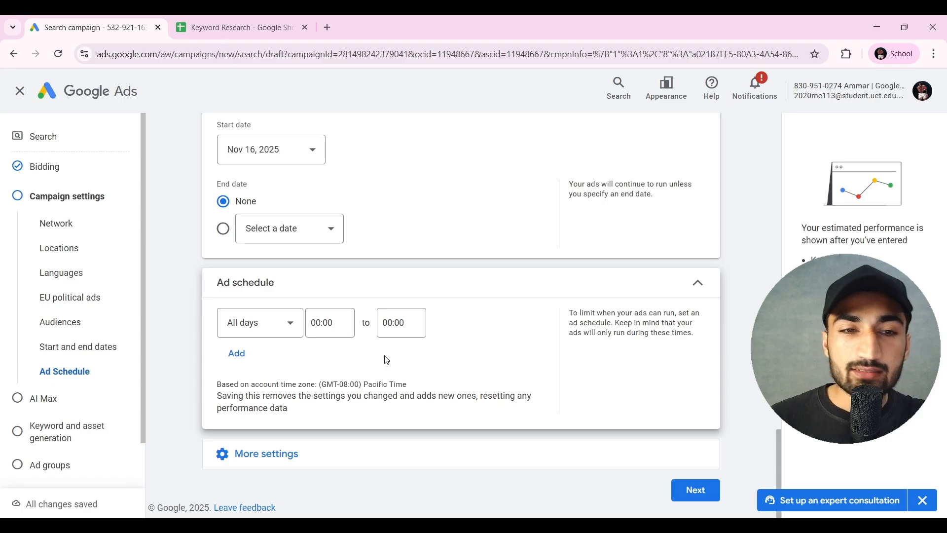
{"action": "left_click", "coordinate": [275, 332]}
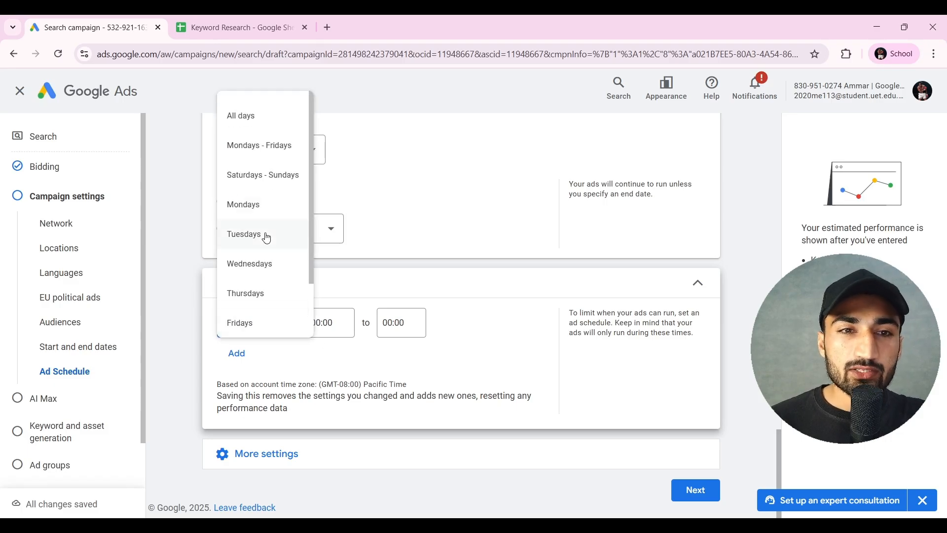
{"action": "left_click", "coordinate": [263, 148]}
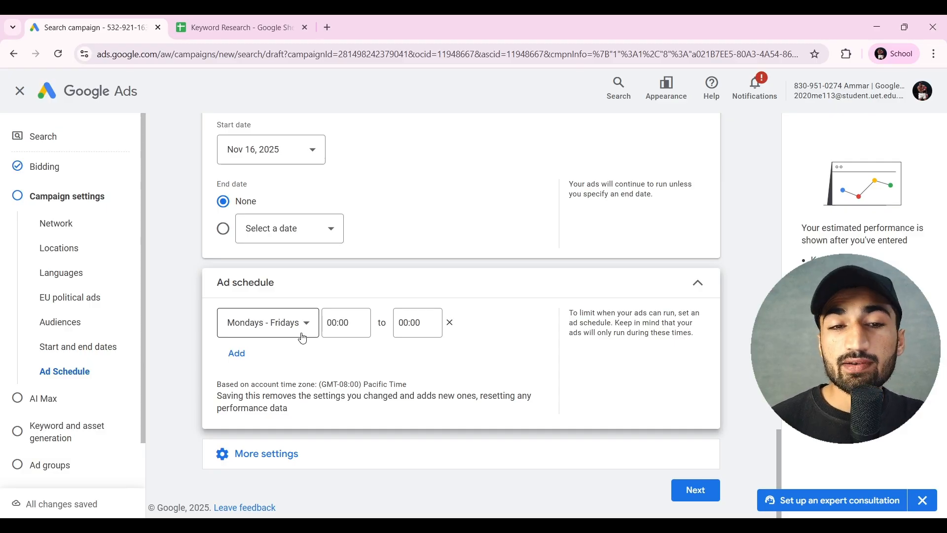
{"action": "left_click", "coordinate": [353, 321]}
{"action": "scroll", "coordinate": [351, 247], "scroll_direction": "down", "scroll_amount": 5}
{"action": "left_click", "coordinate": [351, 209]}
{"action": "left_click", "coordinate": [417, 323]}
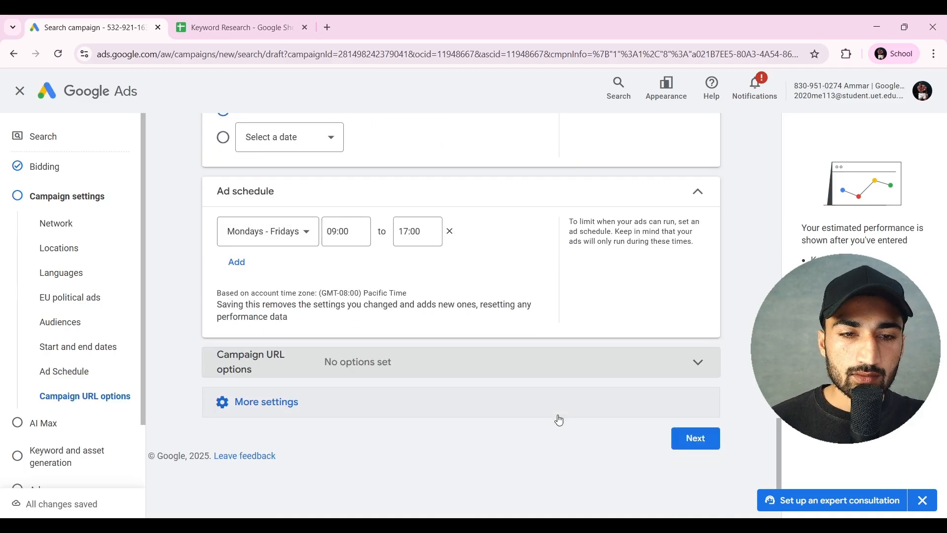
- Open the campaign's ad rotation setting and continue to the AI Max stage
{"action": "scroll", "coordinate": [556, 419], "scroll_direction": "down", "scroll_amount": 1}
{"action": "left_click", "coordinate": [408, 379]}
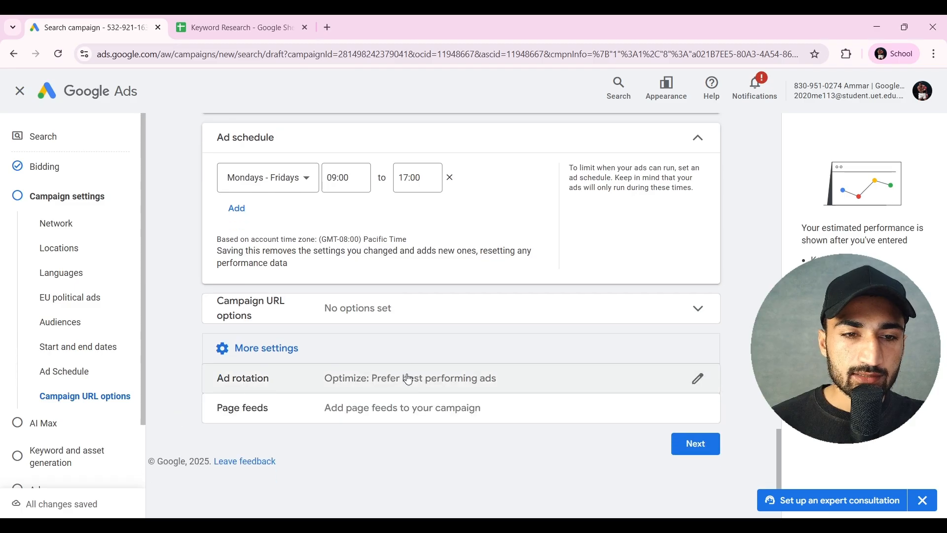
{"action": "scroll", "coordinate": [575, 413], "scroll_direction": "down", "scroll_amount": 1}
{"action": "left_click", "coordinate": [695, 400]}
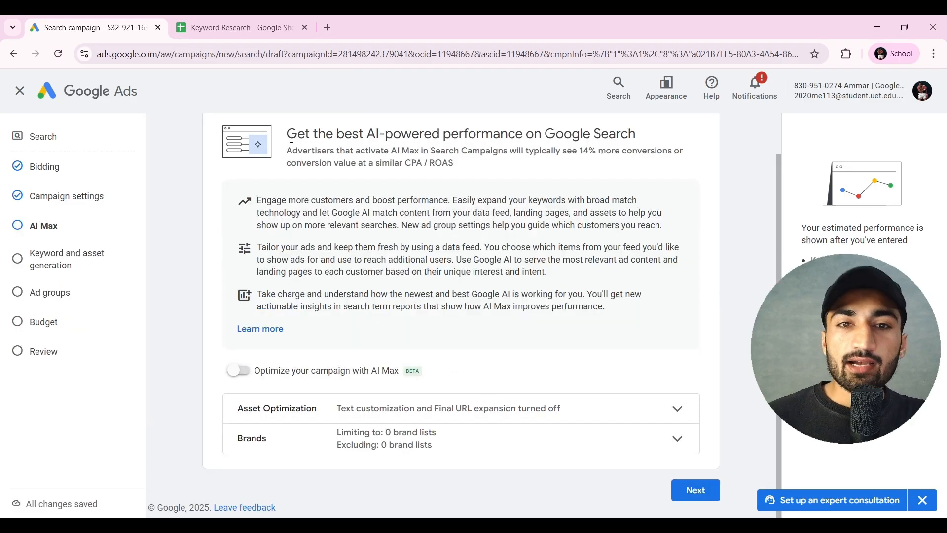
- Turn on AI Max for the campaign to inspect its asset optimization options, and turn it off again
{"action": "left_click_drag", "start_coordinate": [289, 138], "coordinate": [635, 130]}
{"action": "left_click", "coordinate": [635, 131]}
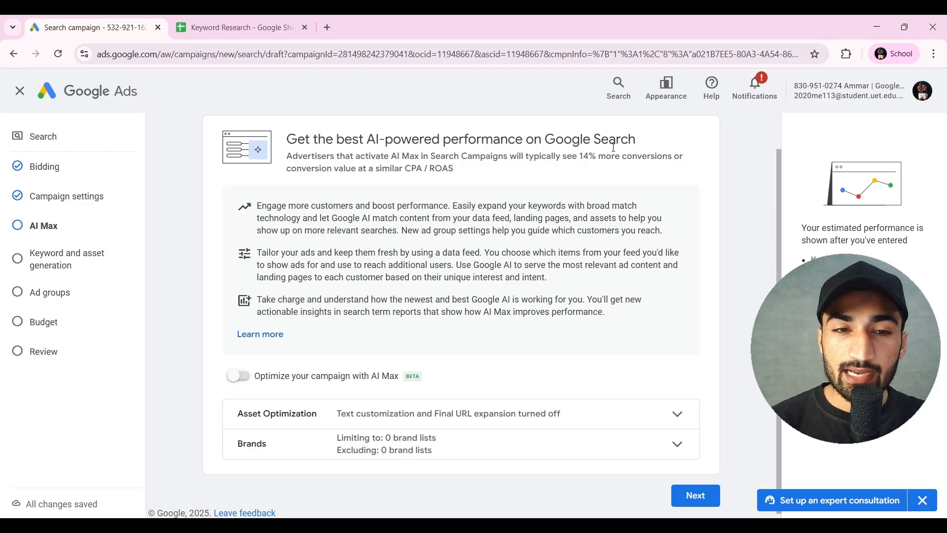
{"action": "scroll", "coordinate": [372, 373], "scroll_direction": "down", "scroll_amount": 1}
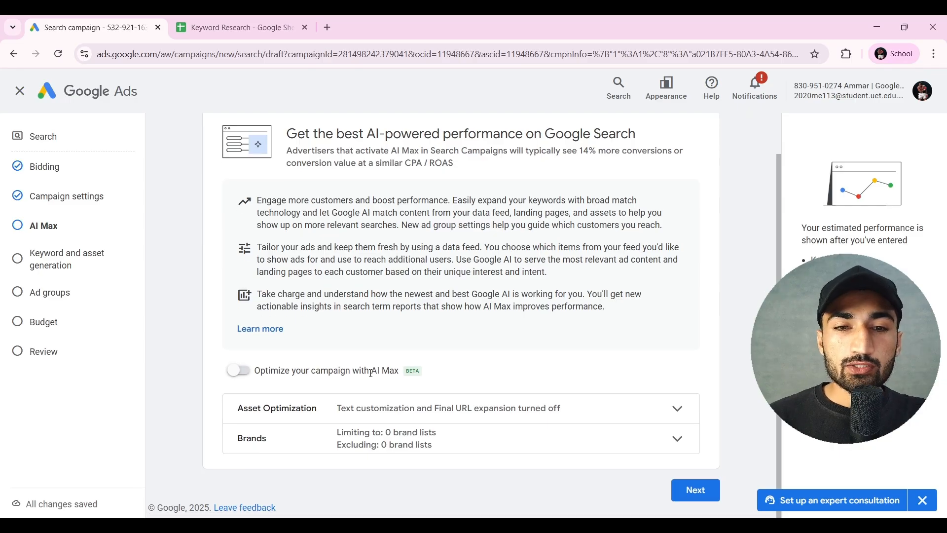
{"action": "left_click", "coordinate": [238, 371]}
{"action": "scroll", "coordinate": [242, 377], "scroll_direction": "down", "scroll_amount": 1}
{"action": "scroll", "coordinate": [241, 377], "scroll_direction": "down", "scroll_amount": 1}
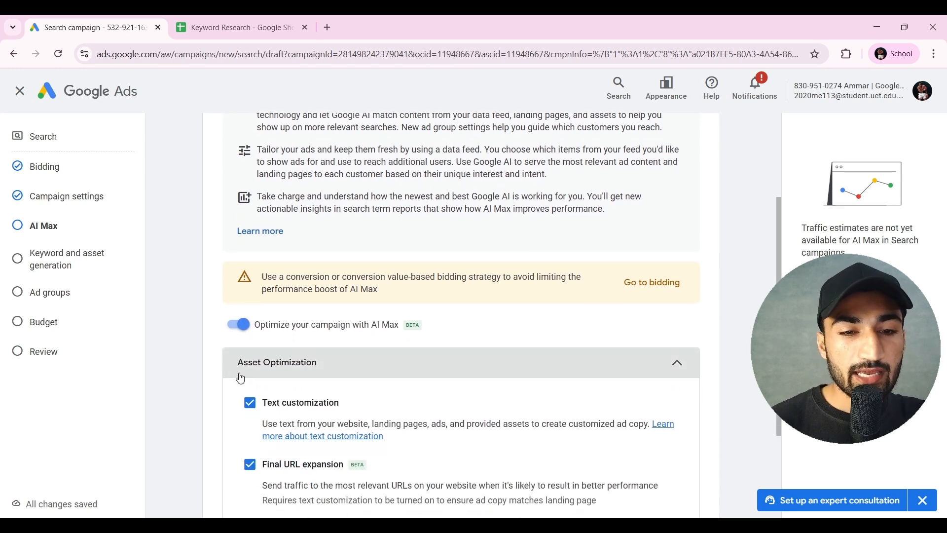
{"action": "scroll", "coordinate": [241, 378], "scroll_direction": "down", "scroll_amount": 2}
{"action": "left_click", "coordinate": [245, 222]}
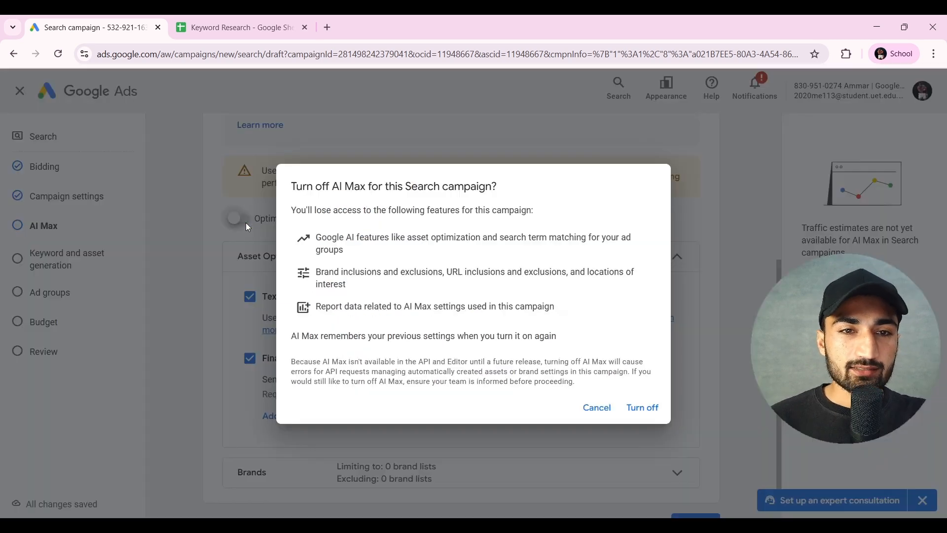
{"action": "left_click", "coordinate": [637, 404]}
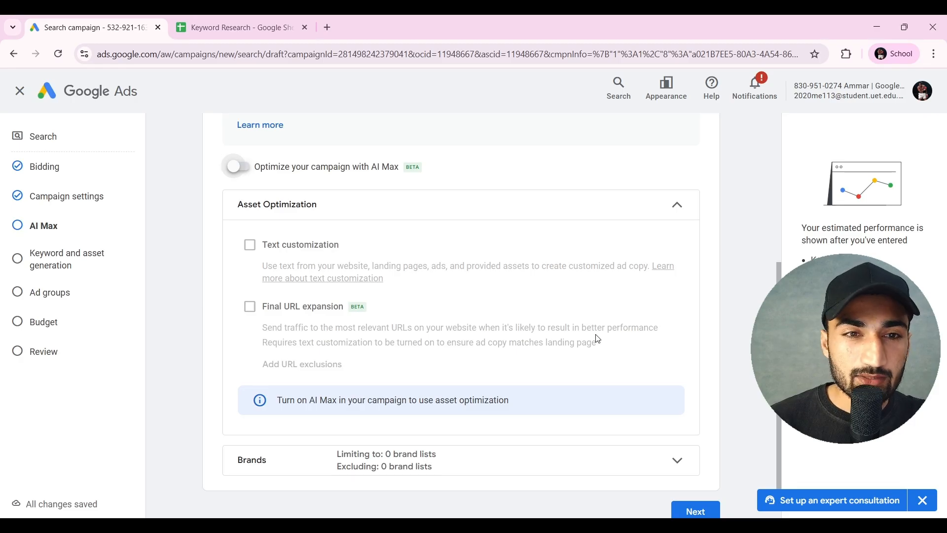
- Review the brand inclusion and exclusion settings, leave AI Max off, and skip keyword and asset generation
{"action": "scroll", "coordinate": [598, 339], "scroll_direction": "up", "scroll_amount": 1}
{"action": "scroll", "coordinate": [598, 339], "scroll_direction": "down", "scroll_amount": 2}
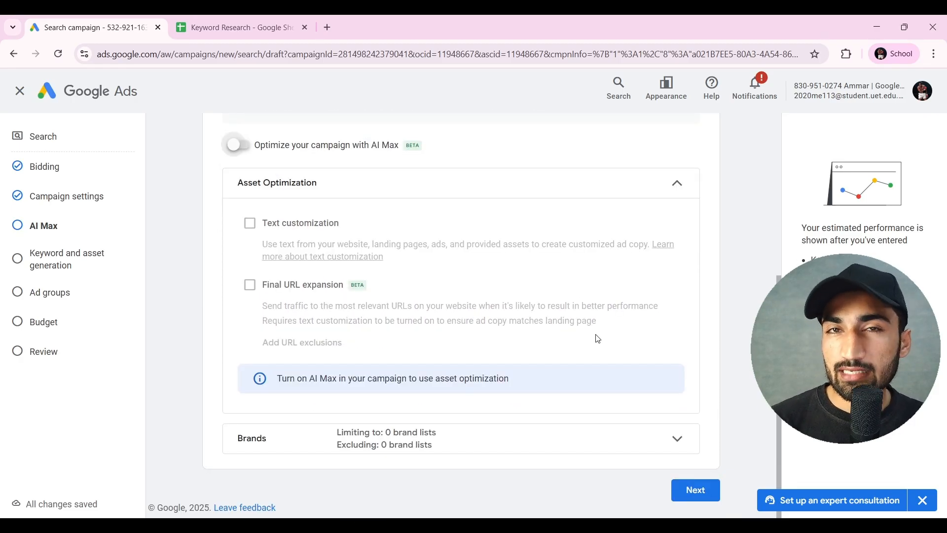
{"action": "left_click", "coordinate": [584, 445]}
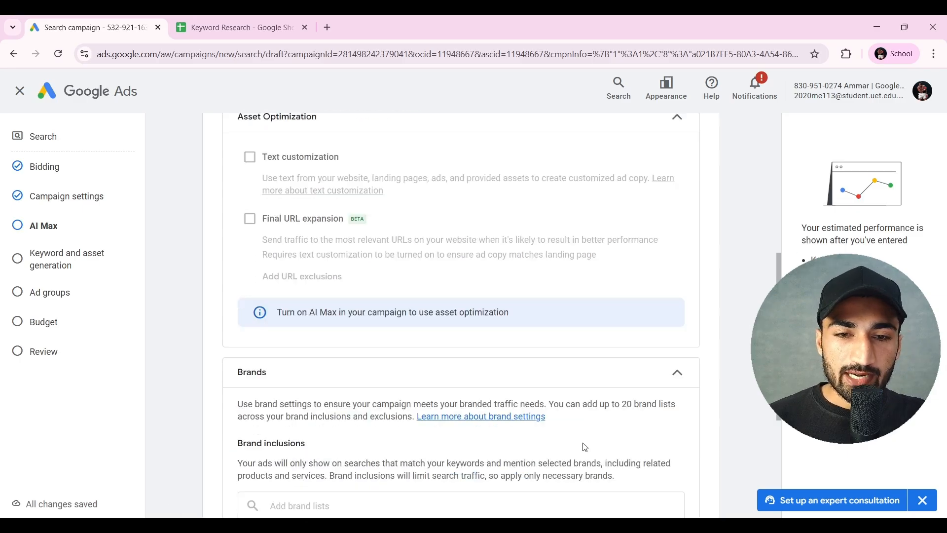
{"action": "scroll", "coordinate": [585, 447], "scroll_direction": "down", "scroll_amount": 3}
{"action": "scroll", "coordinate": [586, 448], "scroll_direction": "up", "scroll_amount": 1}
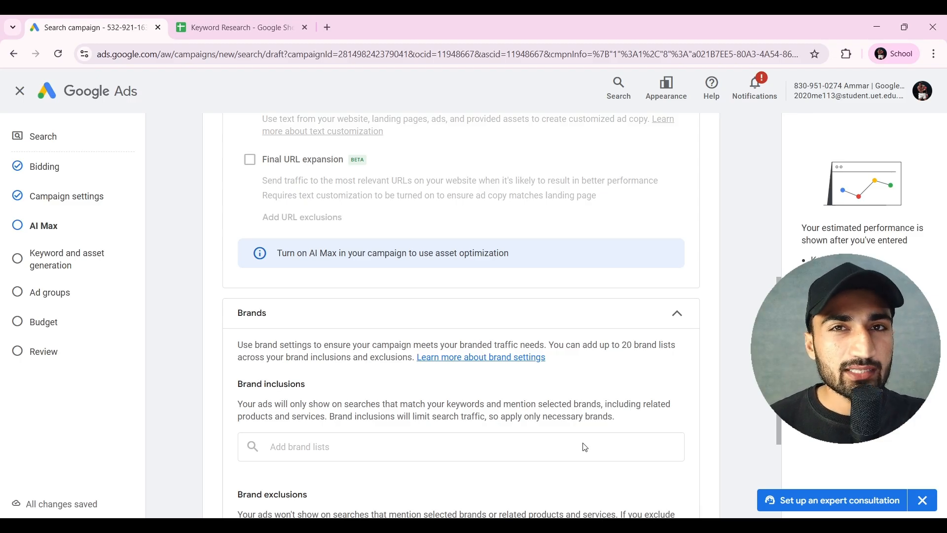
{"action": "scroll", "coordinate": [584, 447], "scroll_direction": "down", "scroll_amount": 4}
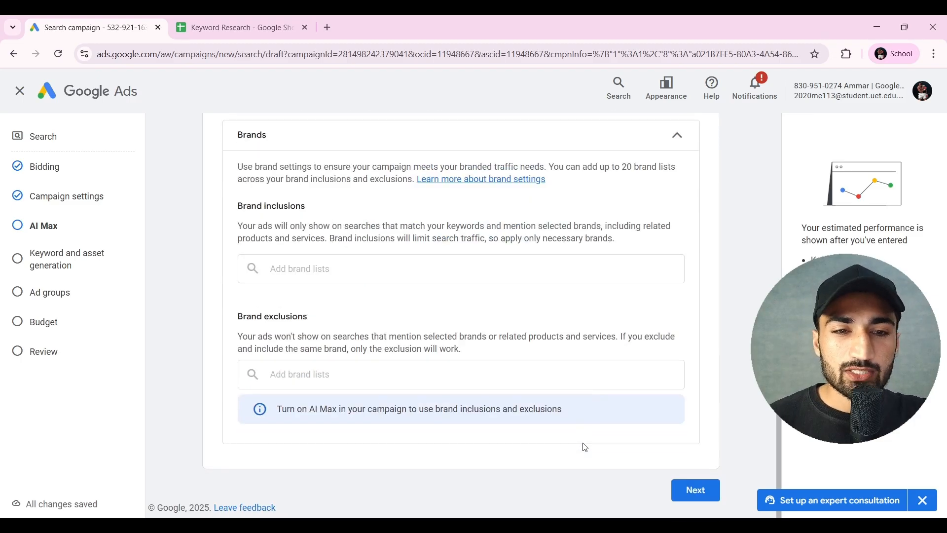
{"action": "left_click", "coordinate": [684, 488]}
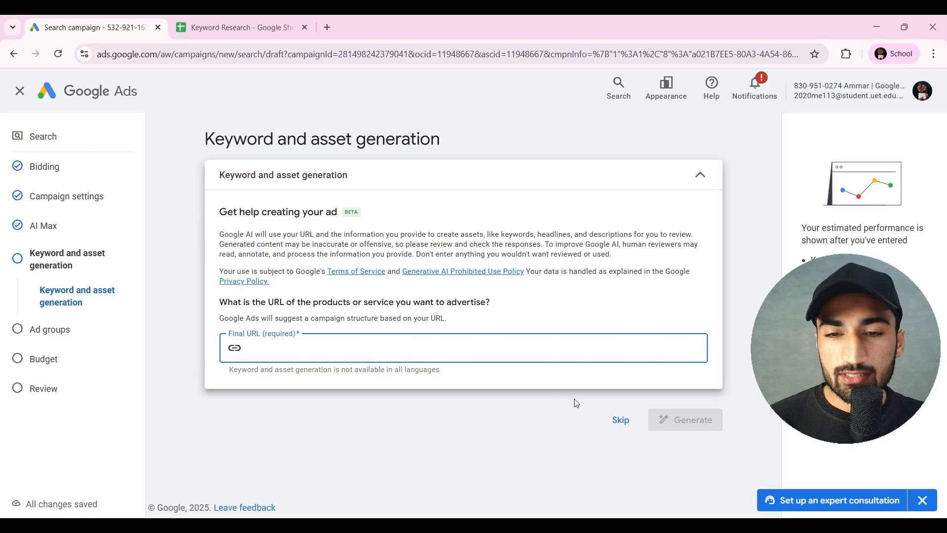
{"action": "left_click", "coordinate": [623, 421]}
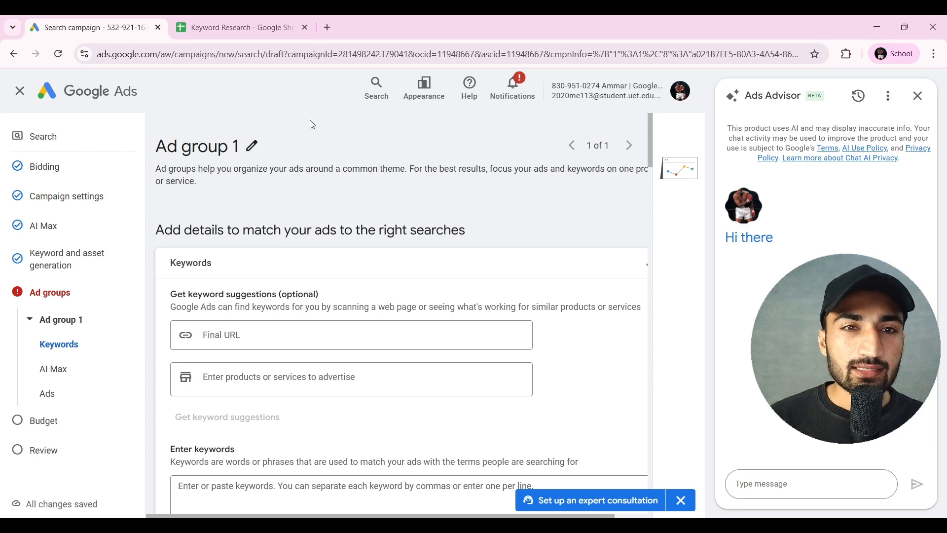
- Open Keyword Planner in a new browser tab, dismiss the account notices, and start discovering new keywords
{"action": "left_click", "coordinate": [328, 28]}
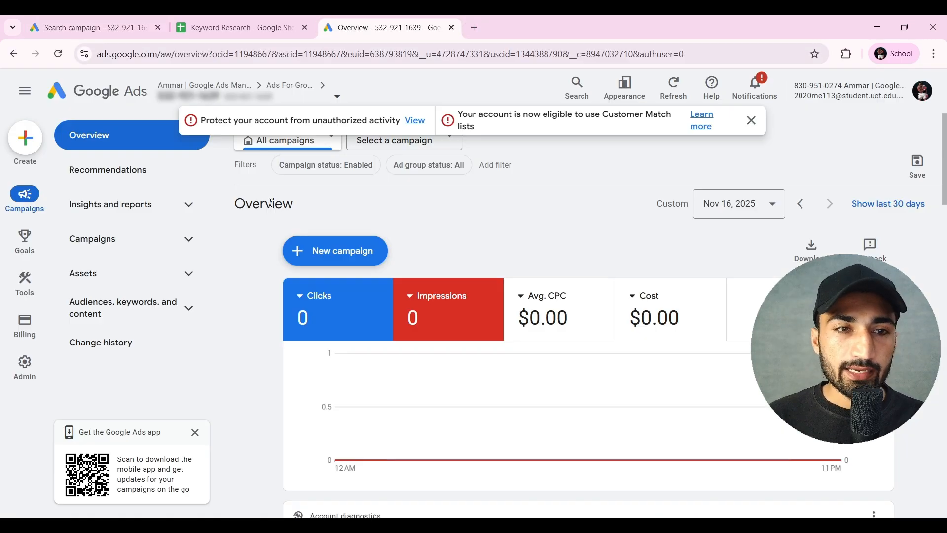
{"action": "mouse_move", "coordinate": [22, 284]}
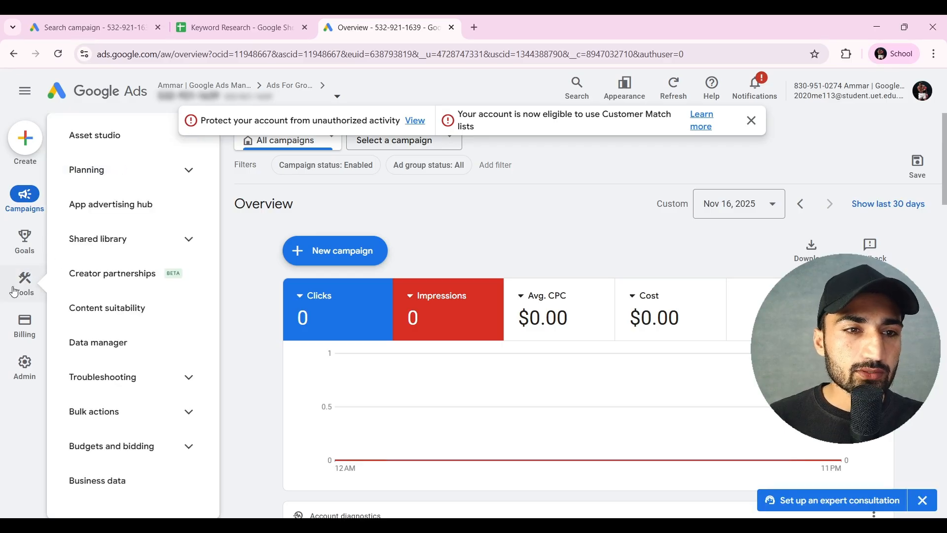
{"action": "left_click", "coordinate": [138, 170]}
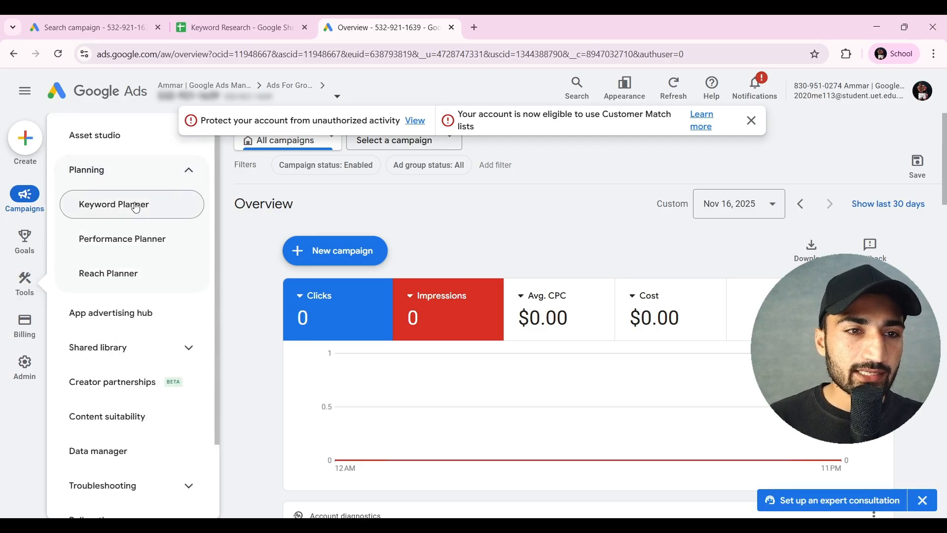
{"action": "left_click", "coordinate": [134, 204]}
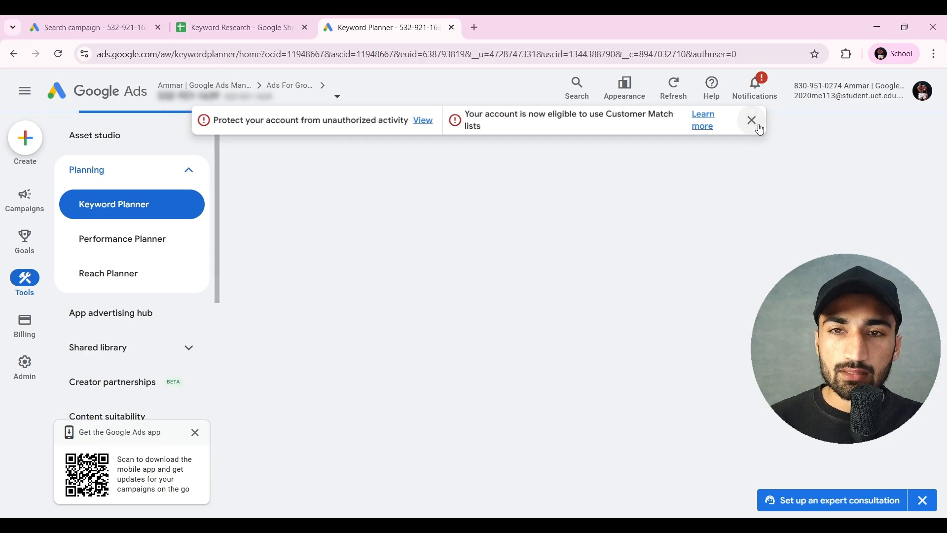
{"action": "left_click", "coordinate": [751, 121]}
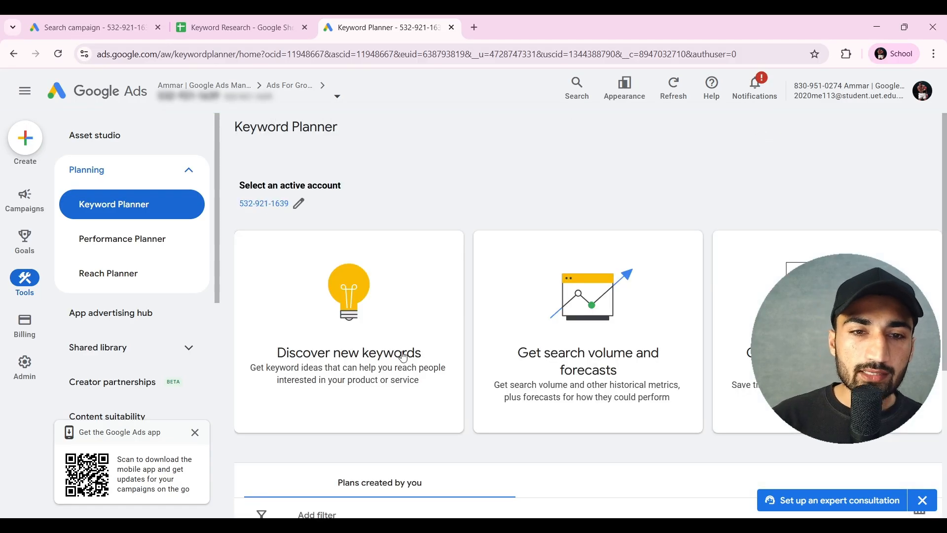
{"action": "left_click", "coordinate": [402, 356]}
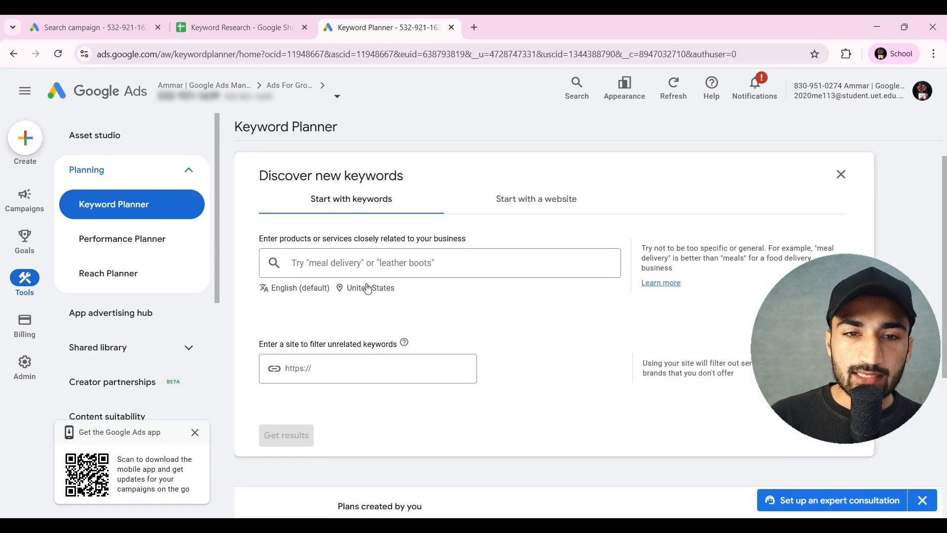
- Replace the United States with the state of New York as the keyword research location
{"action": "left_click", "coordinate": [366, 287]}
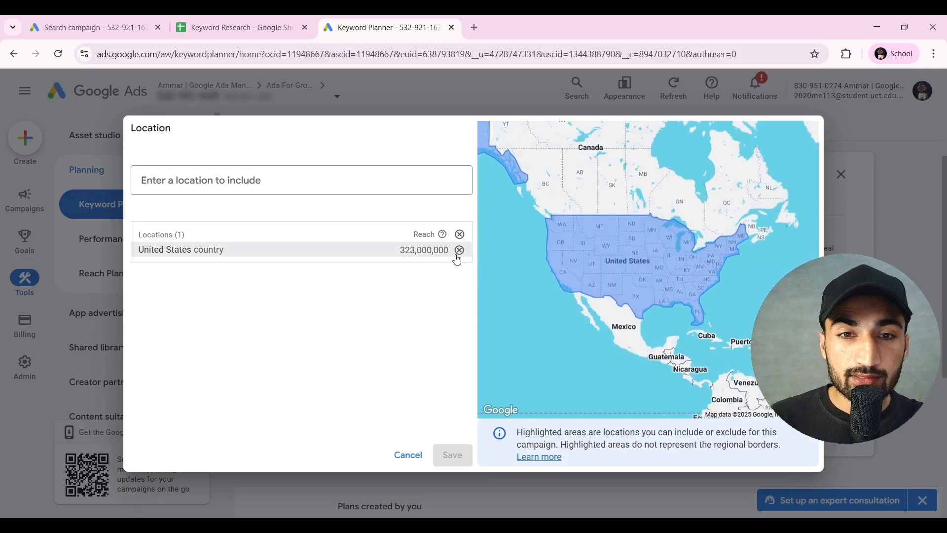
{"action": "left_click", "coordinate": [459, 251]}
{"action": "left_click", "coordinate": [342, 180]}
{"action": "type", "text": "new york"}
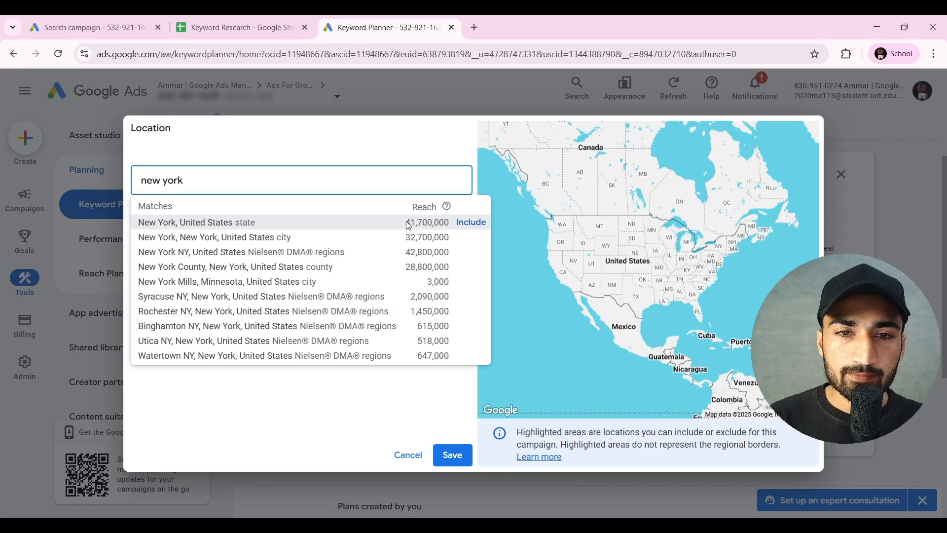
{"action": "left_click", "coordinate": [470, 223]}
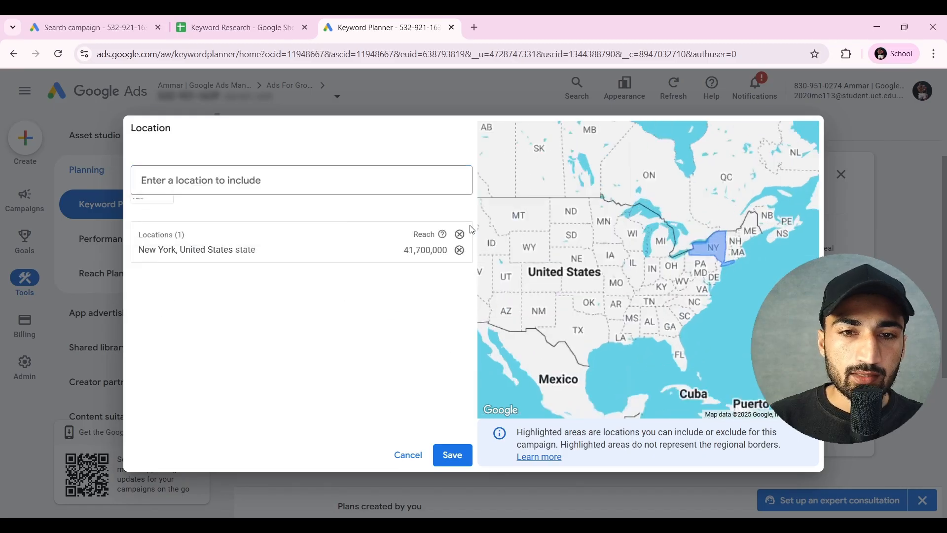
{"action": "left_click", "coordinate": [454, 457]}
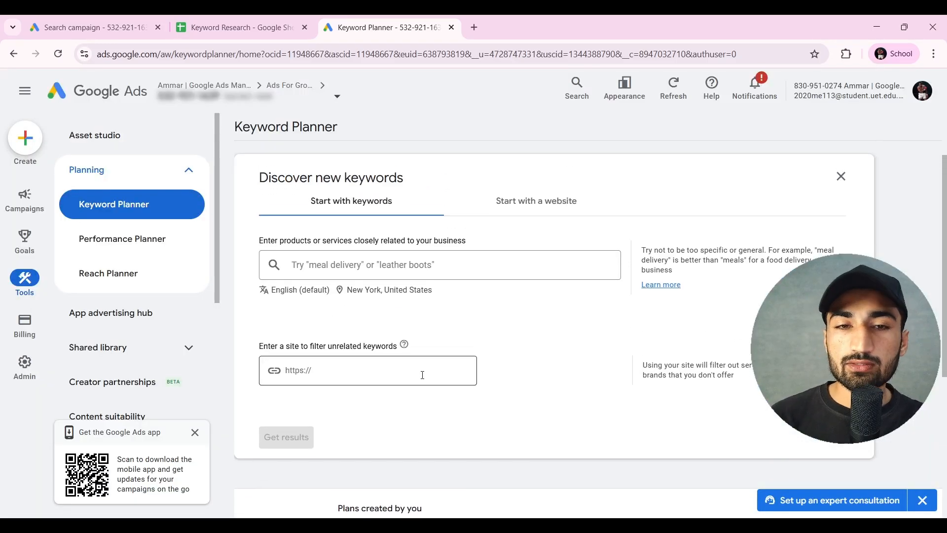
- Get keyword ideas based on the seed keywords "Plumbers near me" and "plumbing service near me"
{"action": "left_click", "coordinate": [496, 209]}
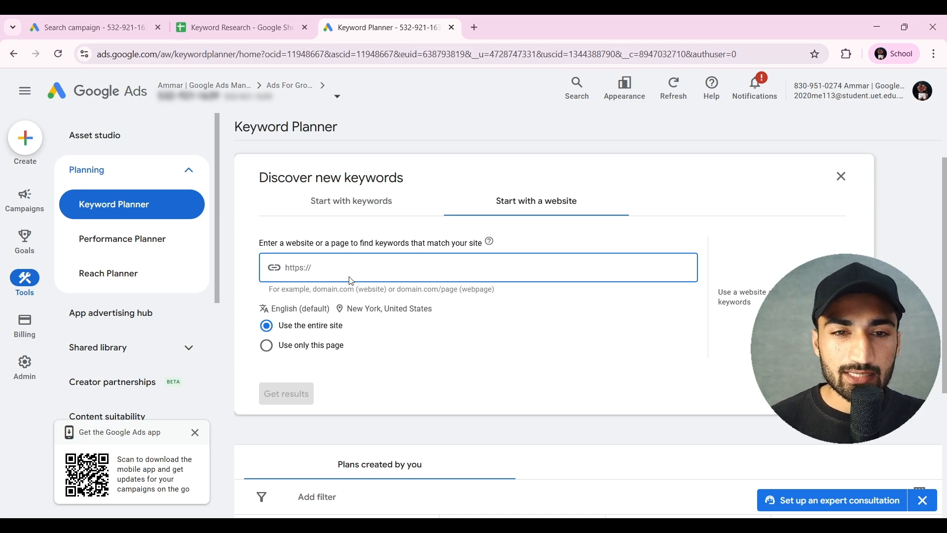
{"action": "left_click", "coordinate": [393, 212]}
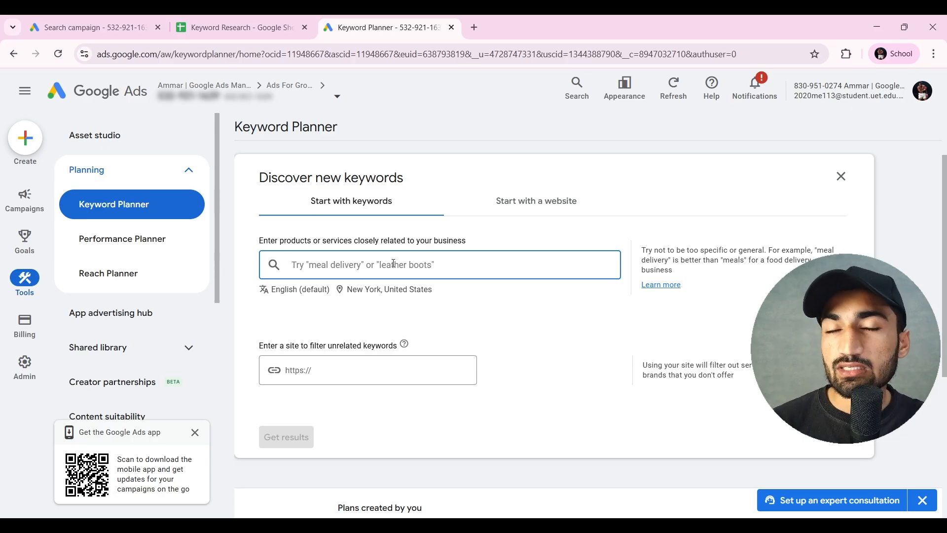
{"action": "type", "text": "Plumbers near me"}
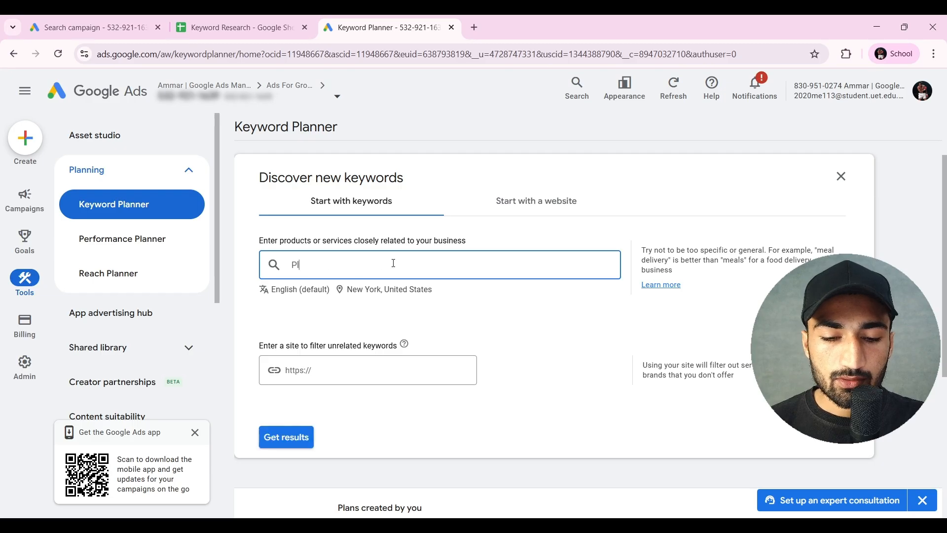
{"action": "key", "text": "Return"}
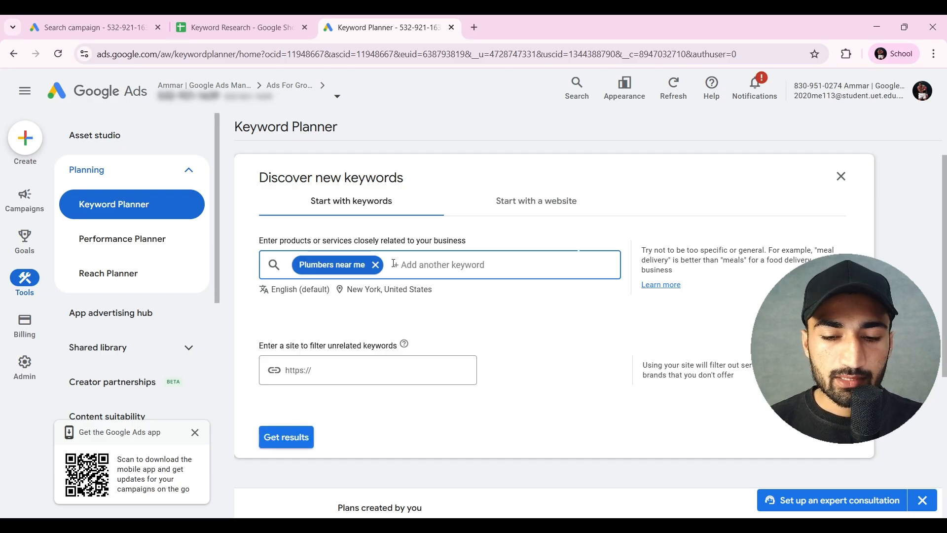
{"action": "type", "text": "plumbing service near"}
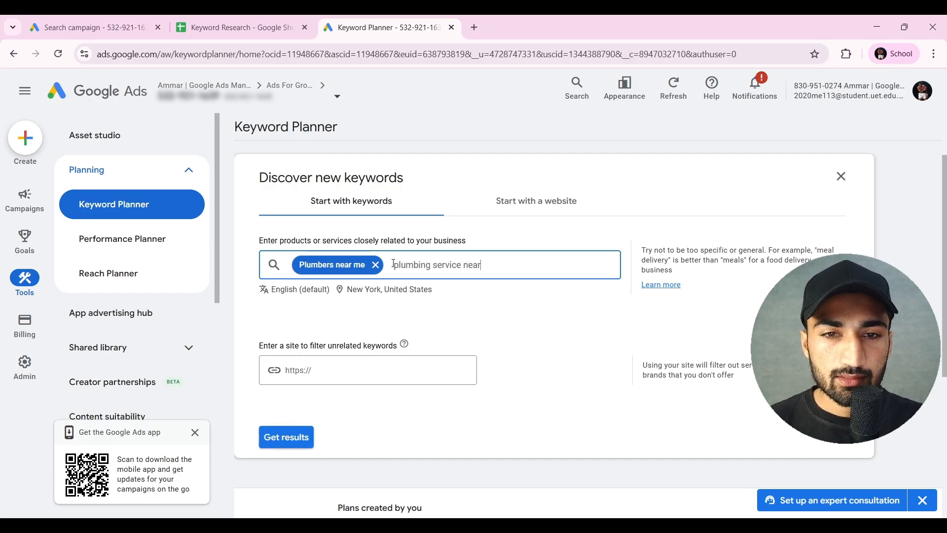
{"action": "type", "text": " me"}
{"action": "key", "text": "Return"}
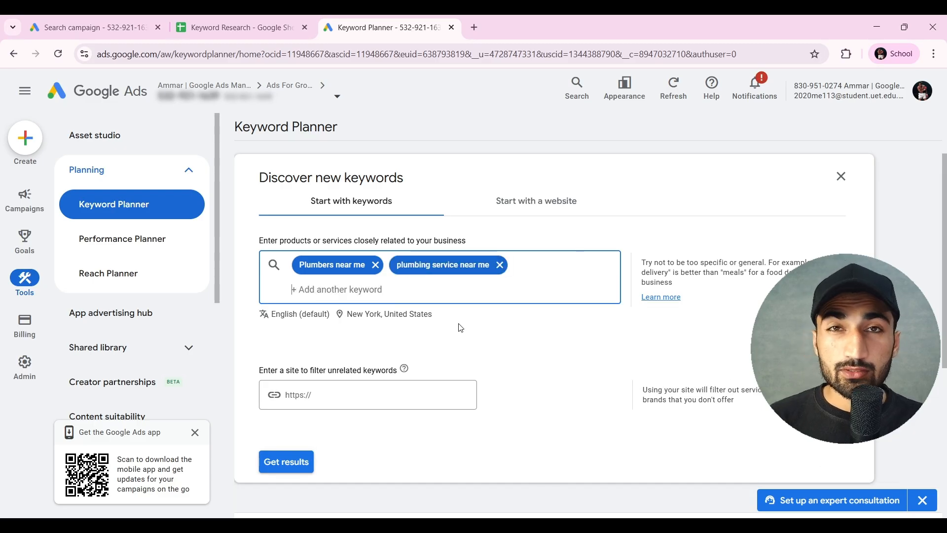
{"action": "scroll", "coordinate": [461, 328], "scroll_direction": "down", "scroll_amount": 3}
{"action": "left_click", "coordinate": [284, 380]}
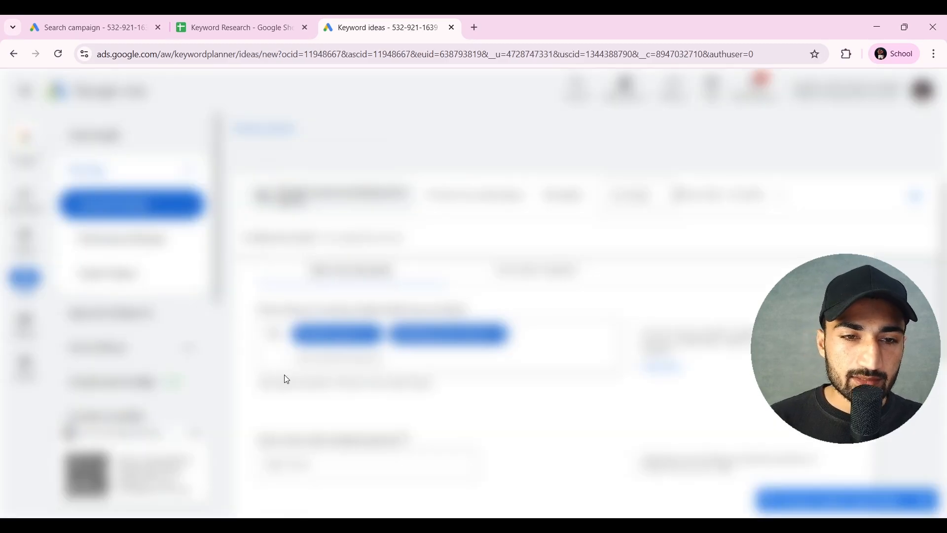
- Examine the keyword ideas list and the monthly search volume chart for New York
{"action": "scroll", "coordinate": [477, 345], "scroll_direction": "down", "scroll_amount": 3}
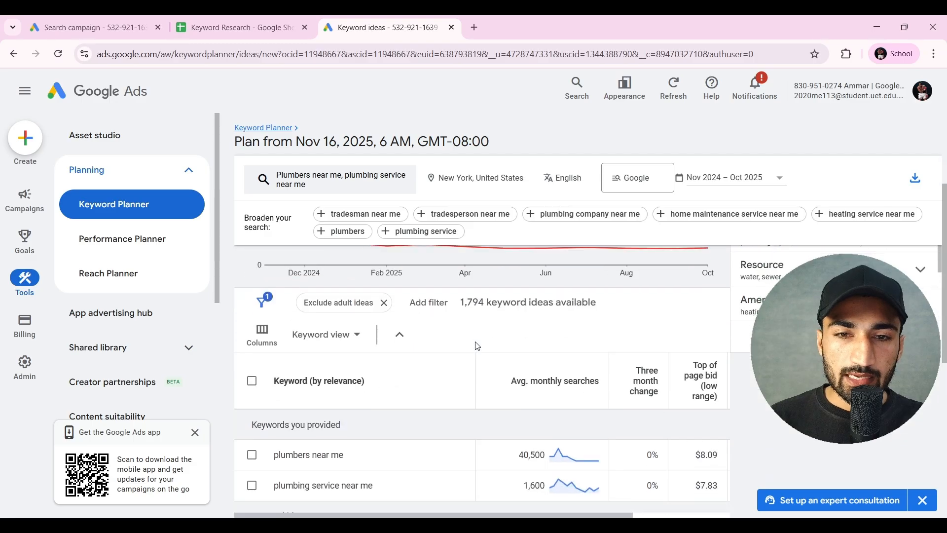
{"action": "scroll", "coordinate": [476, 347], "scroll_direction": "up", "scroll_amount": 1}
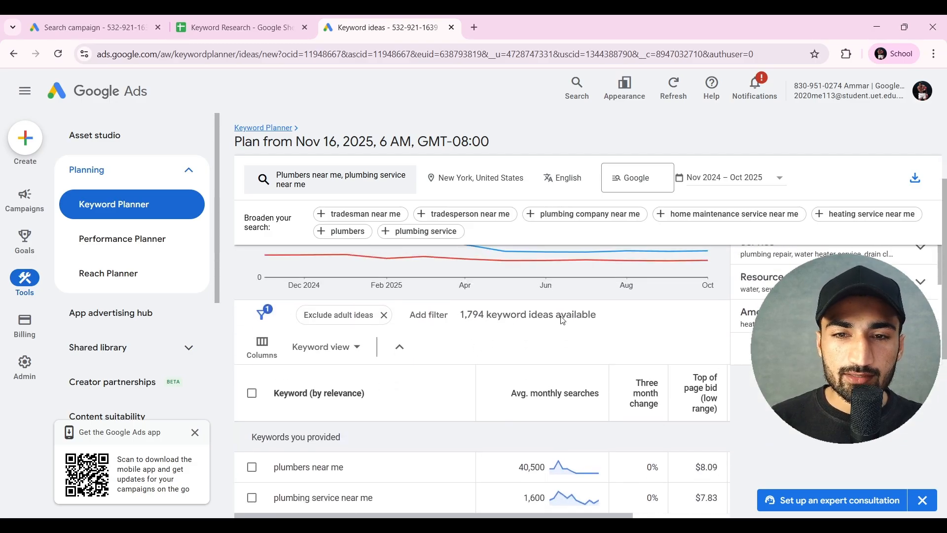
{"action": "scroll", "coordinate": [468, 332], "scroll_direction": "up", "scroll_amount": 1}
{"action": "scroll", "coordinate": [467, 332], "scroll_direction": "up", "scroll_amount": 3}
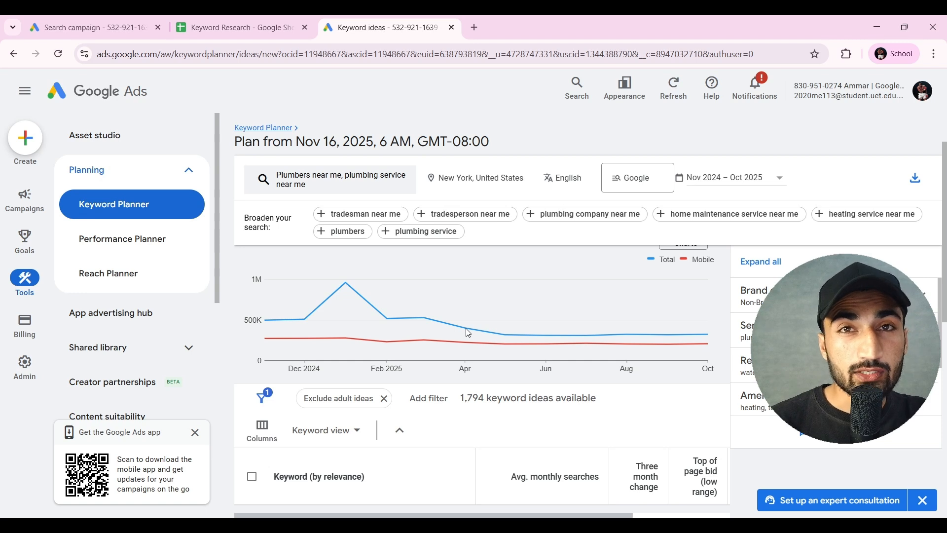
{"action": "scroll", "coordinate": [468, 331], "scroll_direction": "up", "scroll_amount": 3}
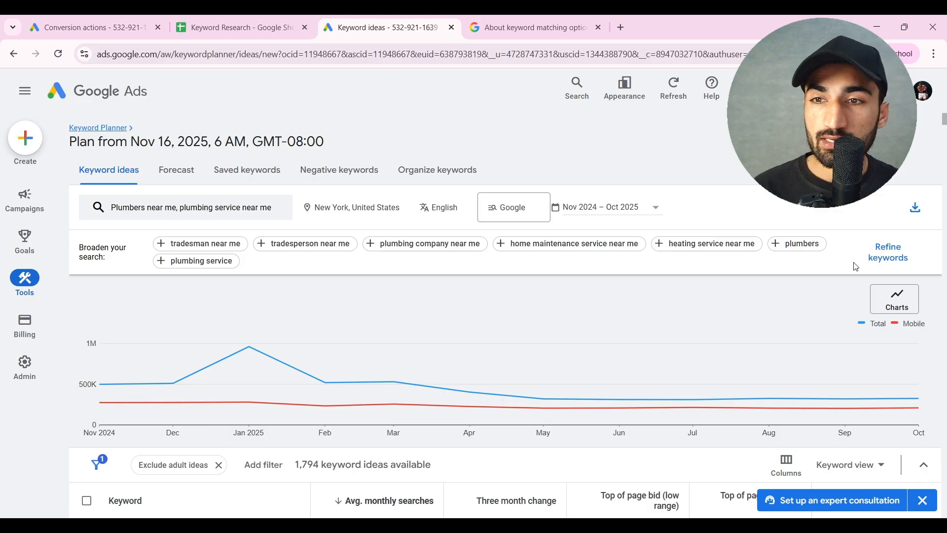
- Refine the keyword ideas by excluding all brand groups and keeping only Non-Brands
{"action": "left_click", "coordinate": [884, 253]}
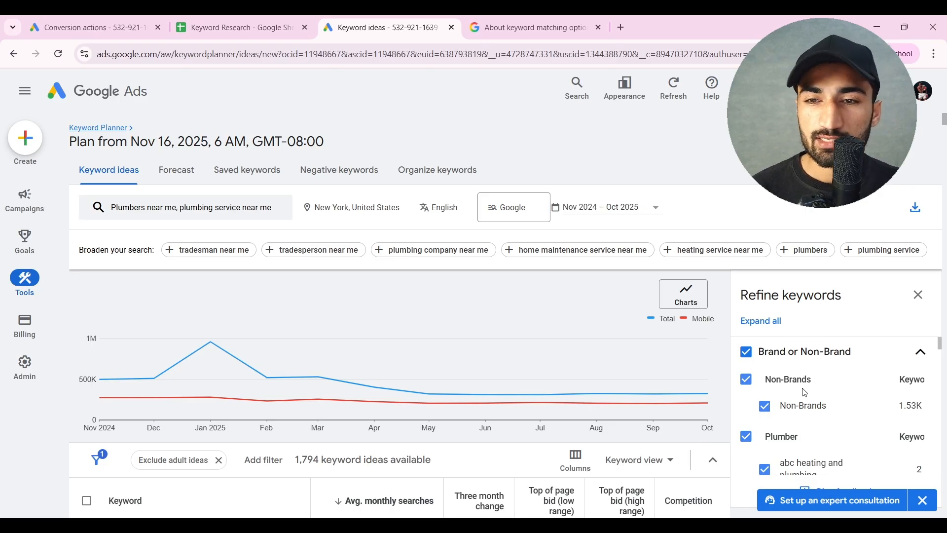
{"action": "left_click", "coordinate": [746, 352]}
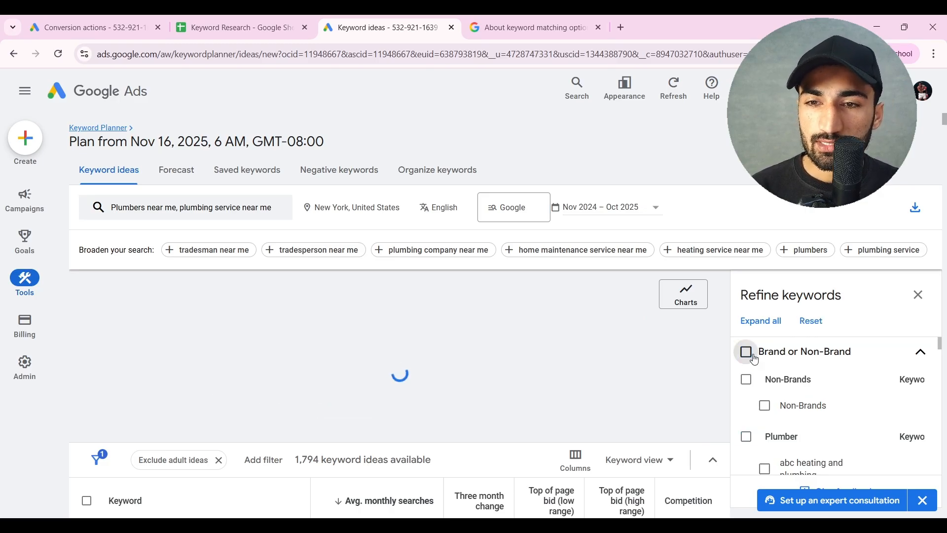
{"action": "left_click", "coordinate": [746, 380]}
{"action": "scroll", "coordinate": [777, 413], "scroll_direction": "down", "scroll_amount": 1}
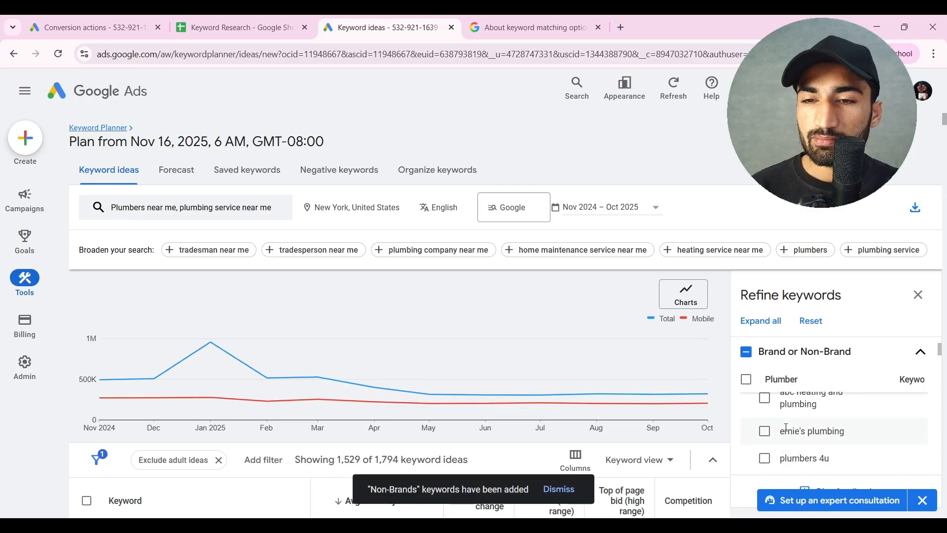
{"action": "scroll", "coordinate": [787, 428], "scroll_direction": "down", "scroll_amount": 5}
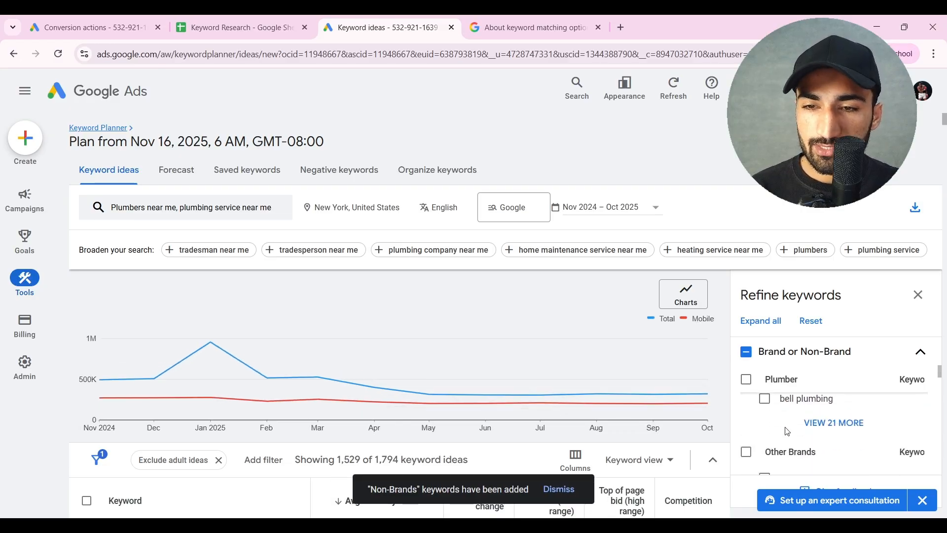
{"action": "scroll", "coordinate": [788, 431], "scroll_direction": "down", "scroll_amount": 5}
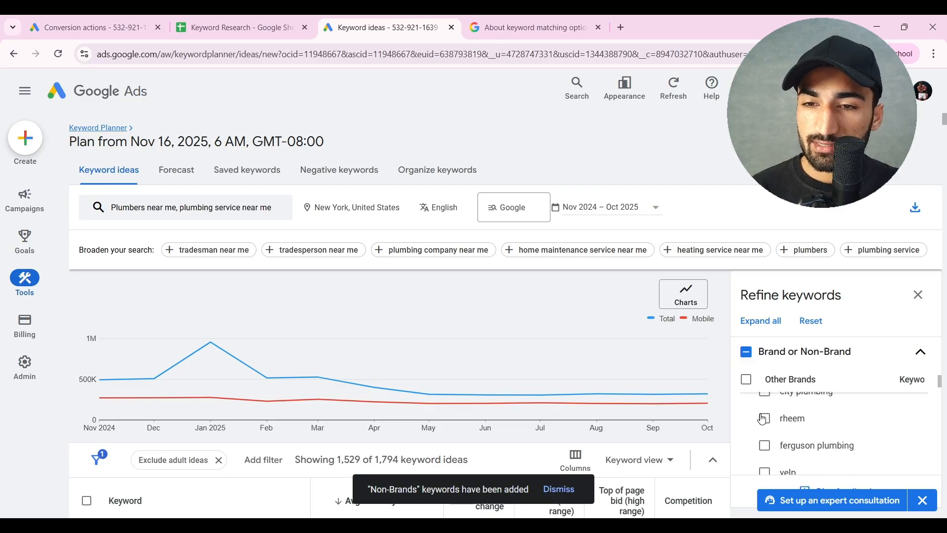
{"action": "scroll", "coordinate": [765, 425], "scroll_direction": "down", "scroll_amount": 8}
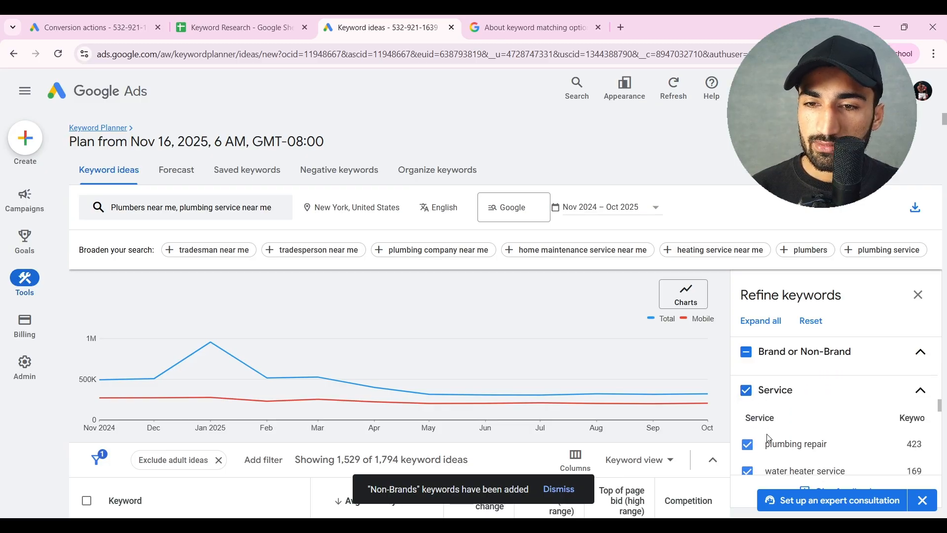
- Exclude service concepts such as water heater service, drain cleaning, plumbing maintenance, leak detection and gas piping, and close the keyword refinements
{"action": "scroll", "coordinate": [769, 438], "scroll_direction": "down", "scroll_amount": 1}
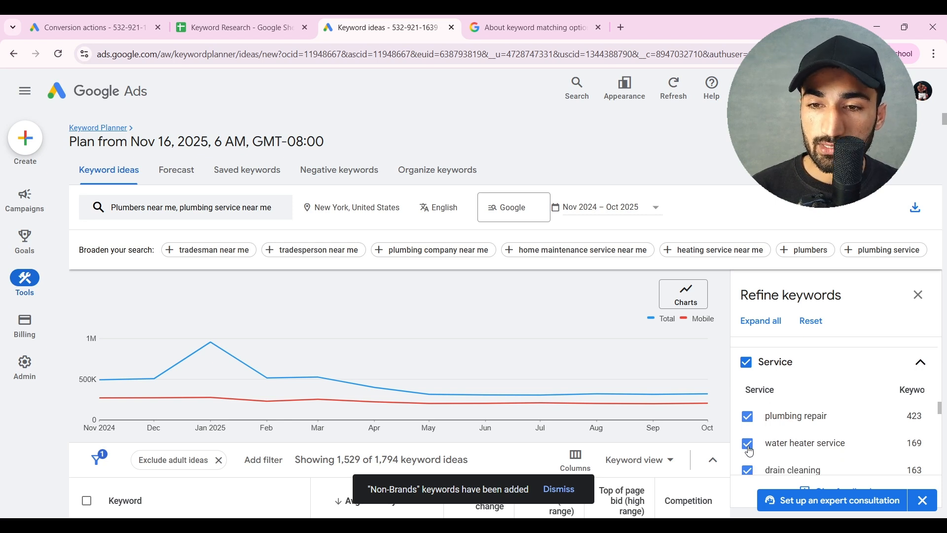
{"action": "left_click", "coordinate": [751, 448]}
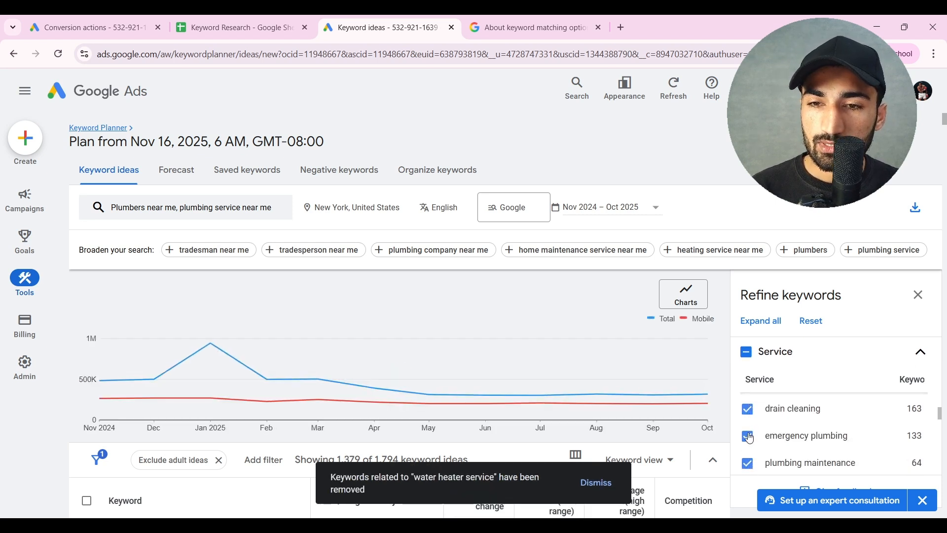
{"action": "left_click", "coordinate": [749, 413]}
{"action": "left_click", "coordinate": [751, 459]}
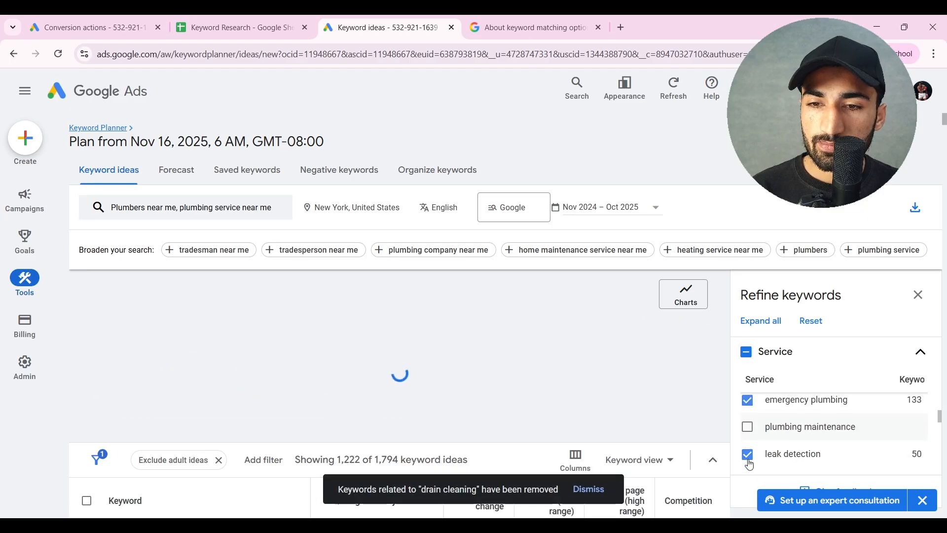
{"action": "left_click", "coordinate": [751, 453]}
{"action": "scroll", "coordinate": [749, 444], "scroll_direction": "down", "scroll_amount": 3}
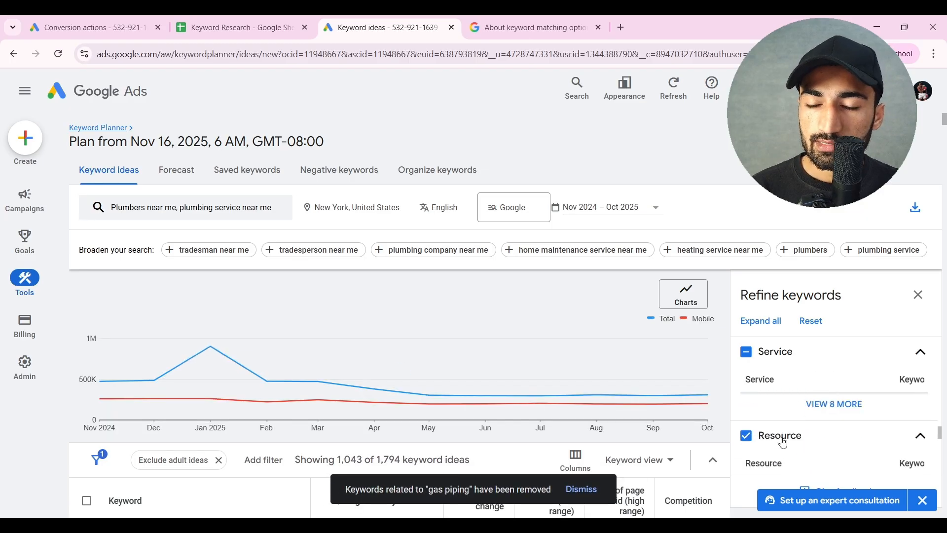
{"action": "scroll", "coordinate": [783, 438], "scroll_direction": "down", "scroll_amount": 2}
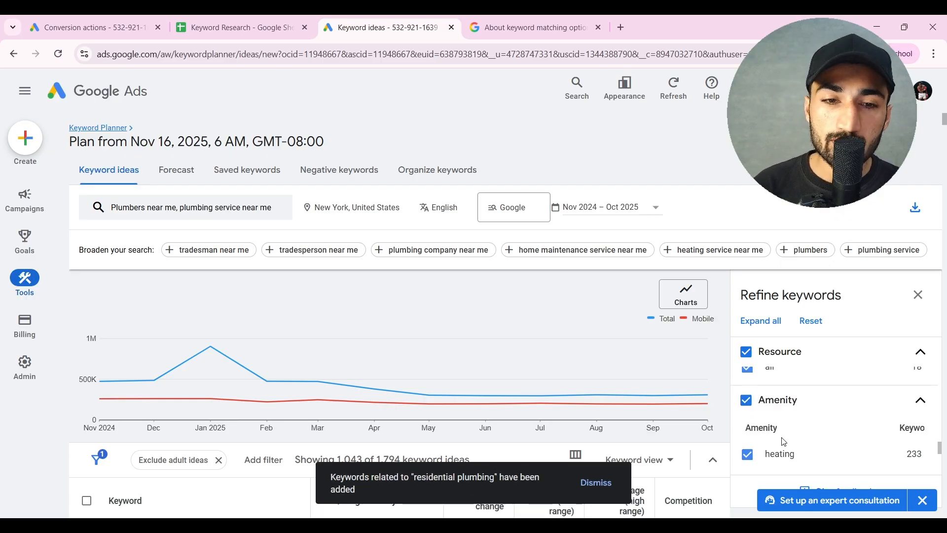
{"action": "left_click", "coordinate": [918, 294]}
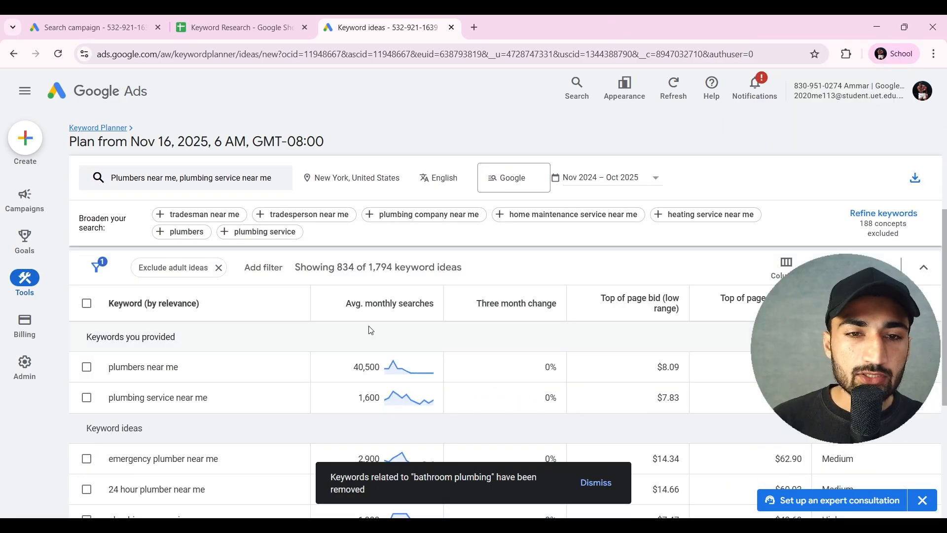
- Sort the keyword ideas by average monthly searches, highest first, and dismiss the removal notice
{"action": "left_click", "coordinate": [336, 310]}
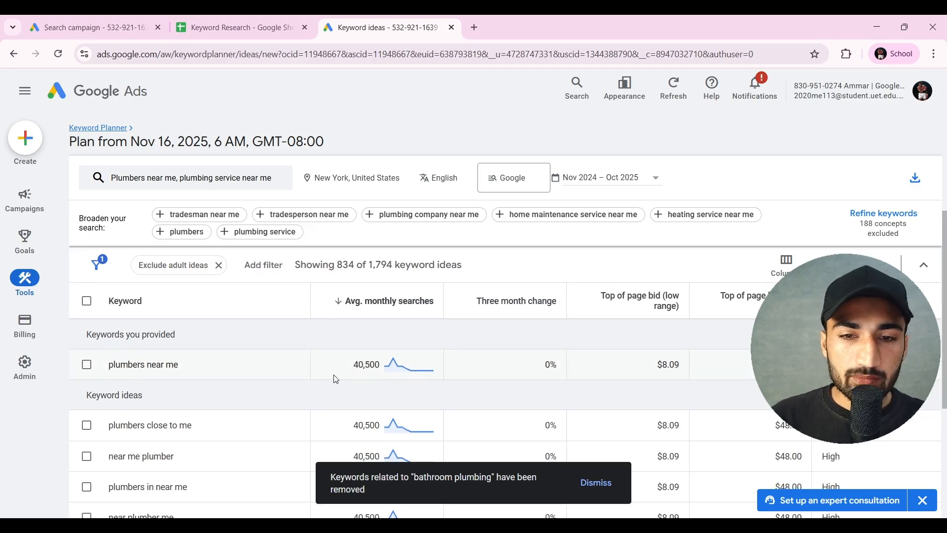
{"action": "left_click", "coordinate": [597, 483]}
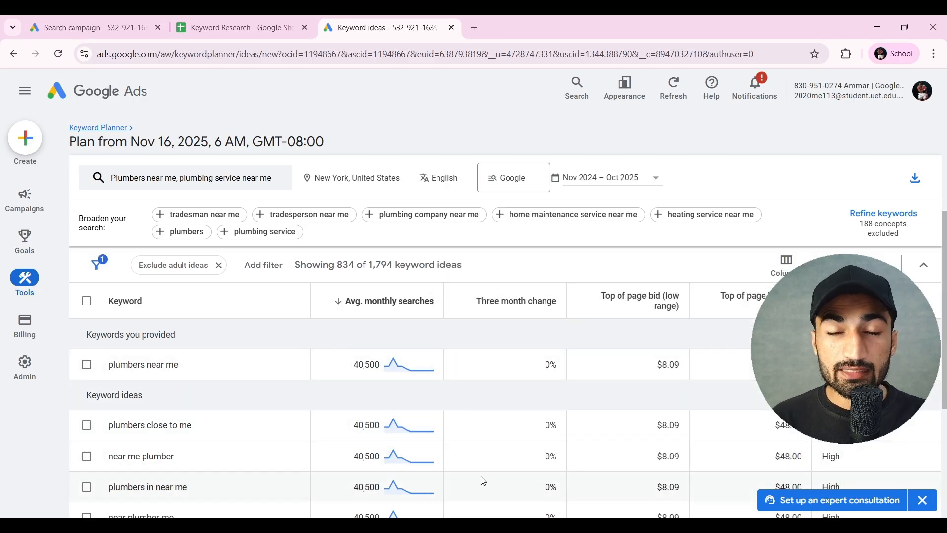
{"action": "left_click", "coordinate": [91, 429]}
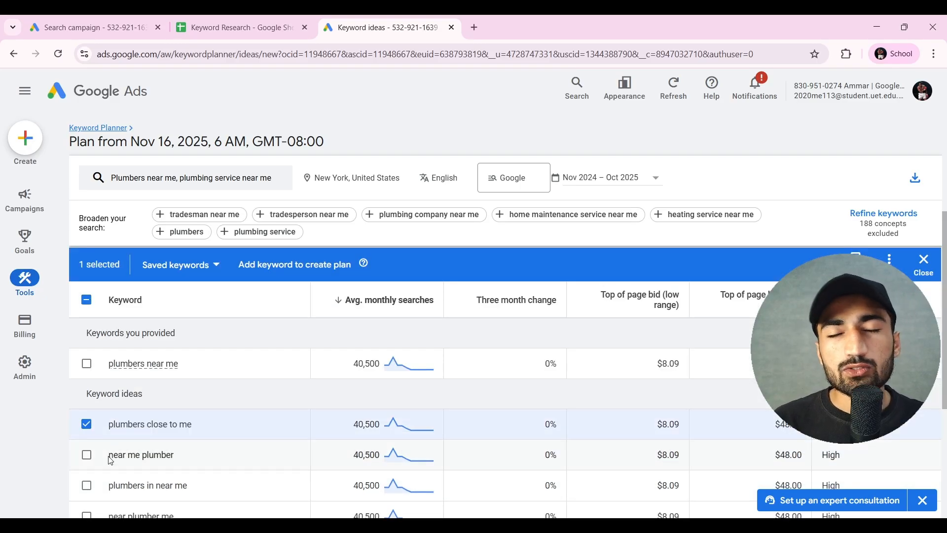
{"action": "left_click_drag", "start_coordinate": [110, 460], "coordinate": [175, 462]}
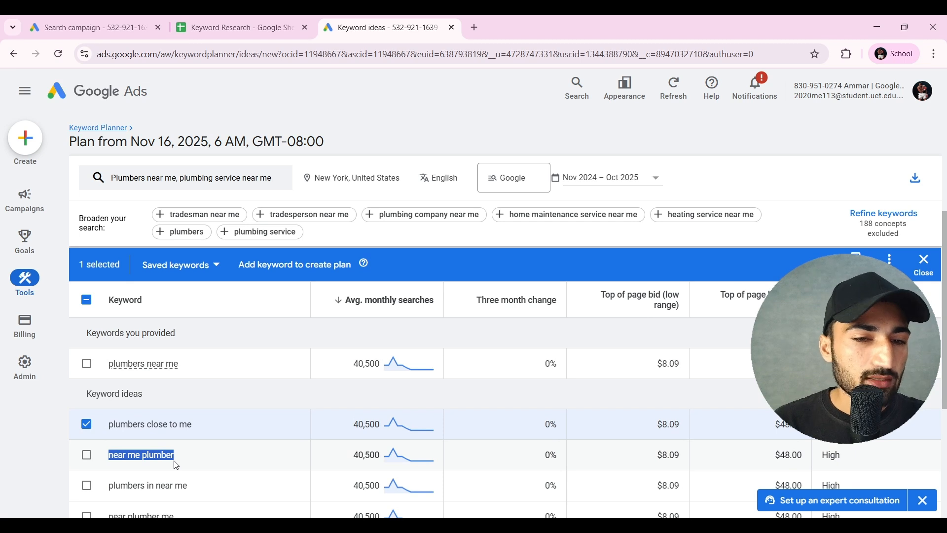
{"action": "left_click", "coordinate": [176, 465]}
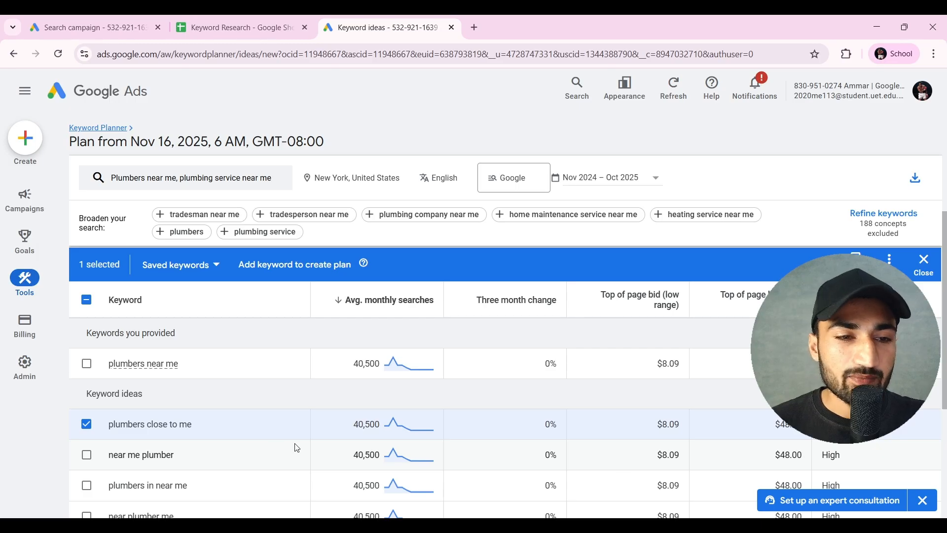
{"action": "left_click", "coordinate": [87, 424]}
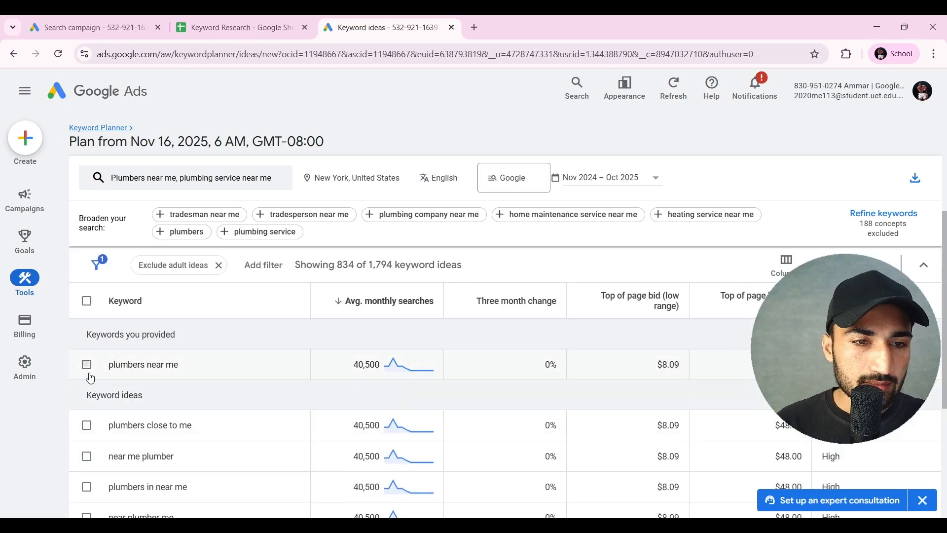
- Select the provided keyword "plumbers near me" and show 500 keyword rows per page
{"action": "left_click", "coordinate": [87, 364]}
{"action": "scroll", "coordinate": [299, 406], "scroll_direction": "down", "scroll_amount": 1}
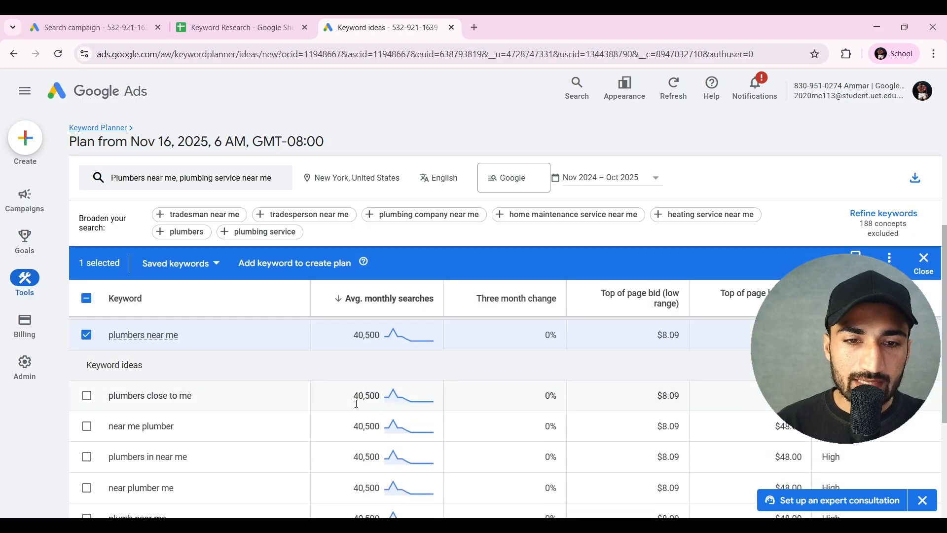
{"action": "scroll", "coordinate": [404, 486], "scroll_direction": "down", "scroll_amount": 4}
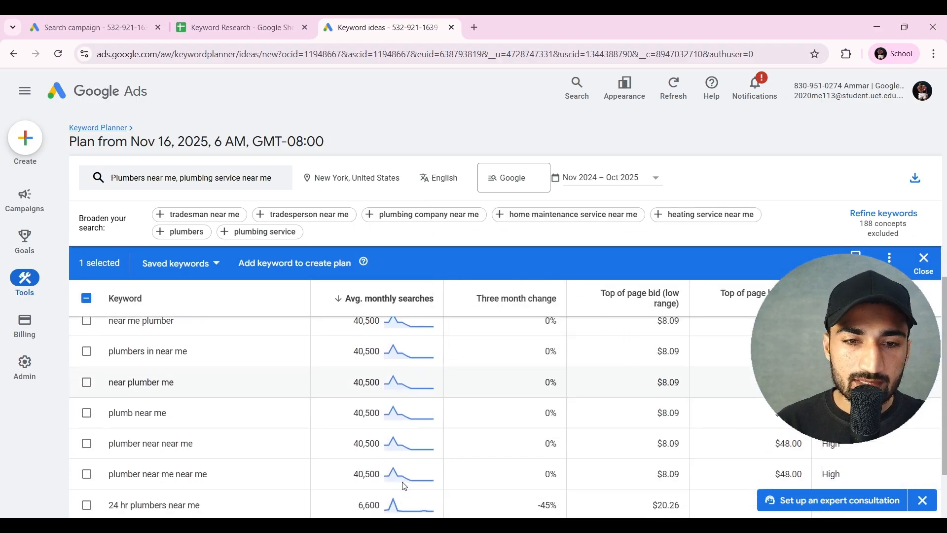
{"action": "left_click", "coordinate": [731, 477]}
{"action": "left_click", "coordinate": [728, 464]}
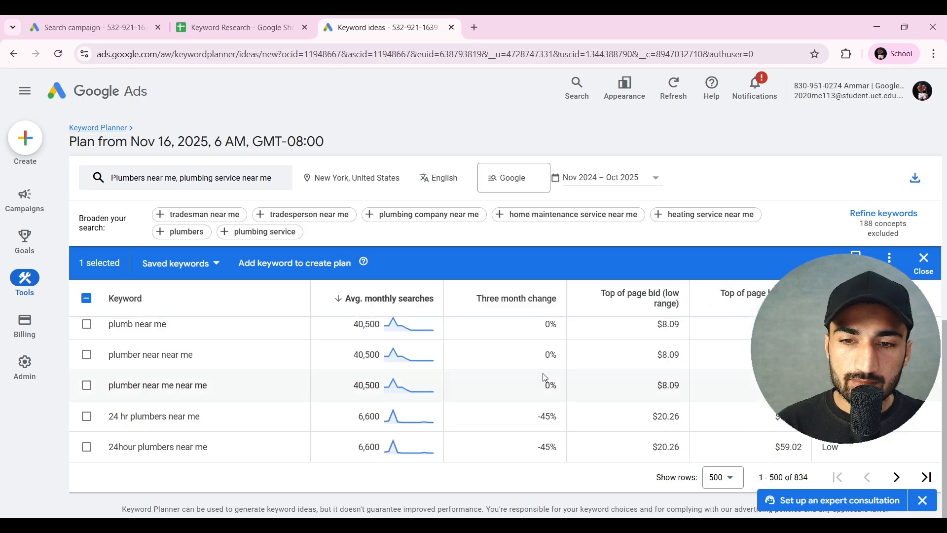
- Add "24 hr plumbers near me" and "24hour plumbers near me" to the keyword selection
{"action": "scroll", "coordinate": [346, 378], "scroll_direction": "down", "scroll_amount": 1}
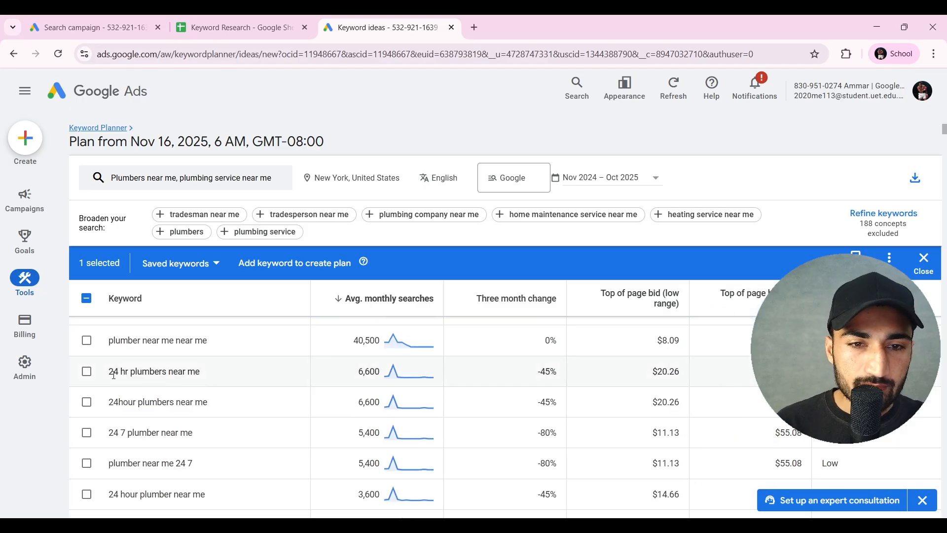
{"action": "left_click", "coordinate": [87, 371]}
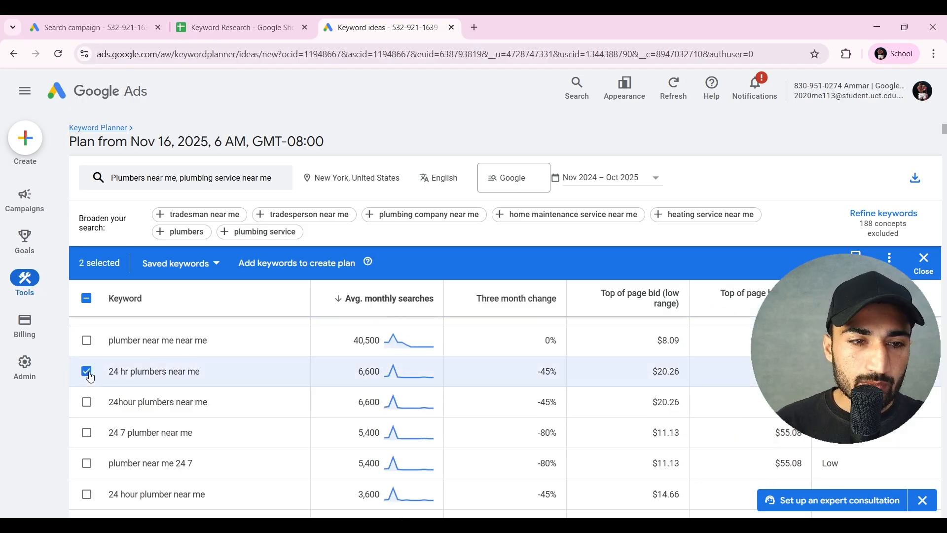
{"action": "left_click", "coordinate": [88, 403]}
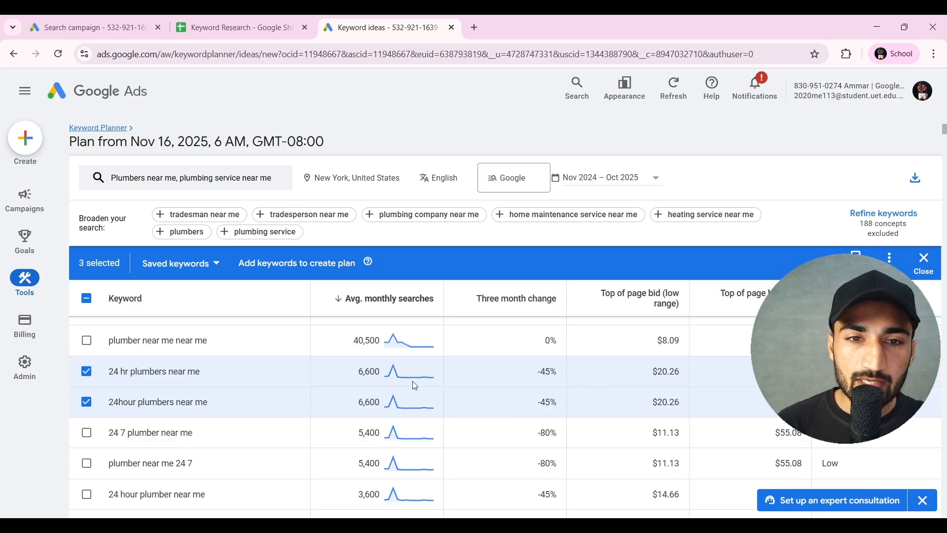
- Review the monthly search trend chart and the low-range top of page bid for "24 hr plumbers near me"
{"action": "mouse_move", "coordinate": [390, 308]}
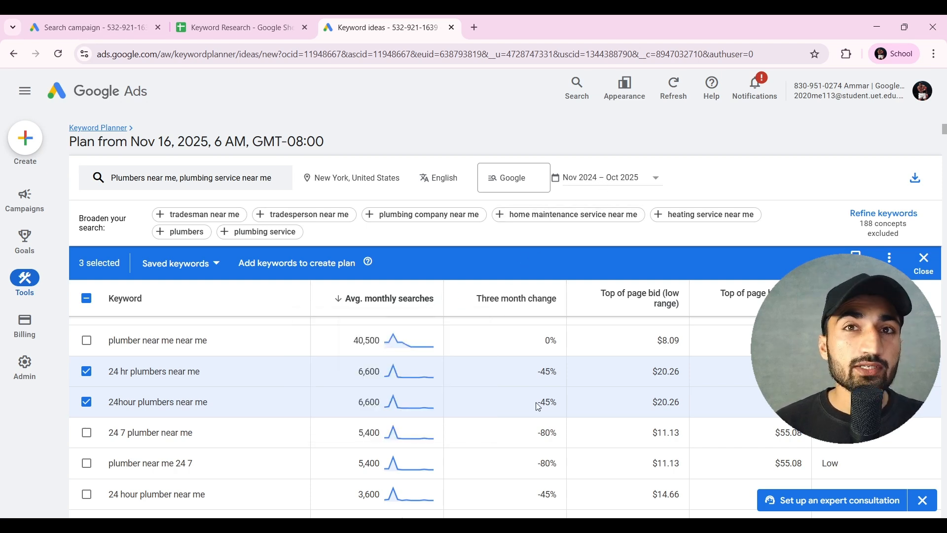
{"action": "scroll", "coordinate": [538, 406], "scroll_direction": "up", "scroll_amount": 5}
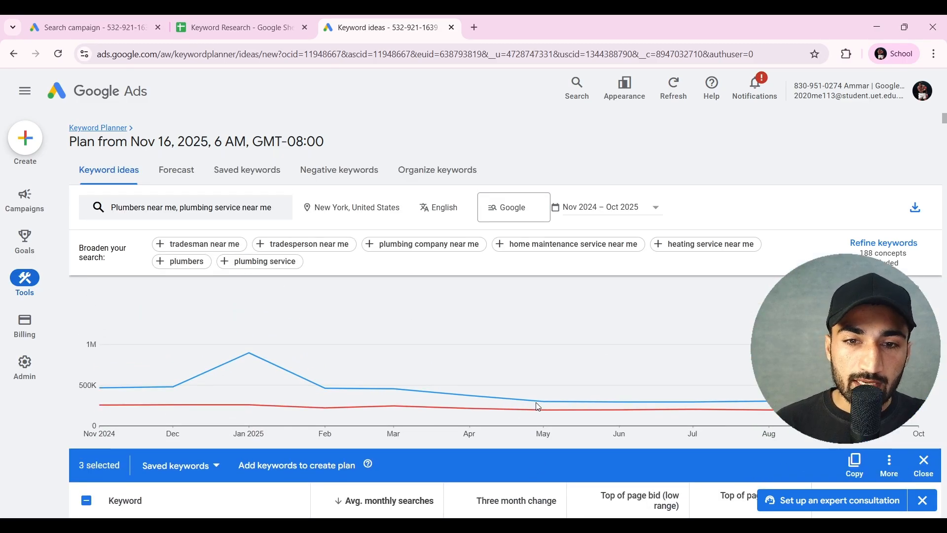
{"action": "mouse_move", "coordinate": [225, 416]}
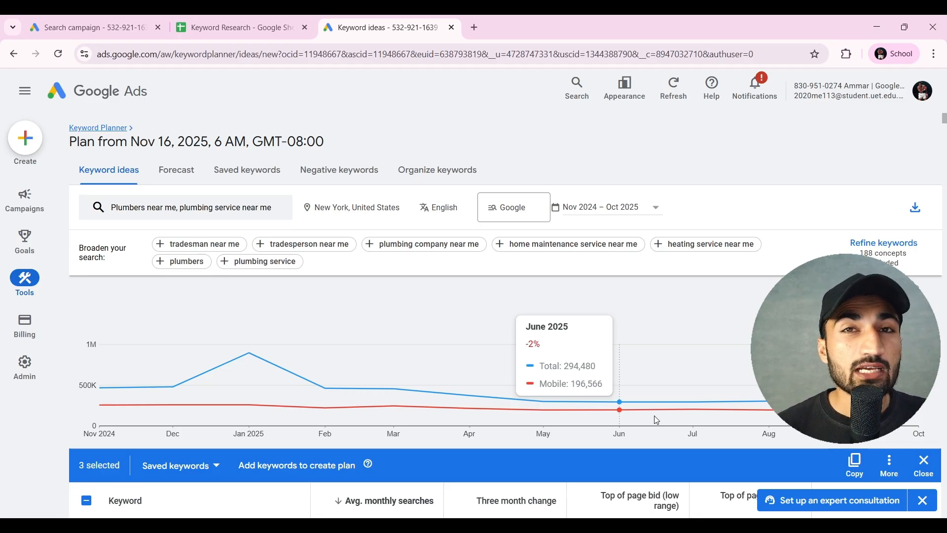
{"action": "scroll", "coordinate": [654, 416], "scroll_direction": "down", "scroll_amount": 4}
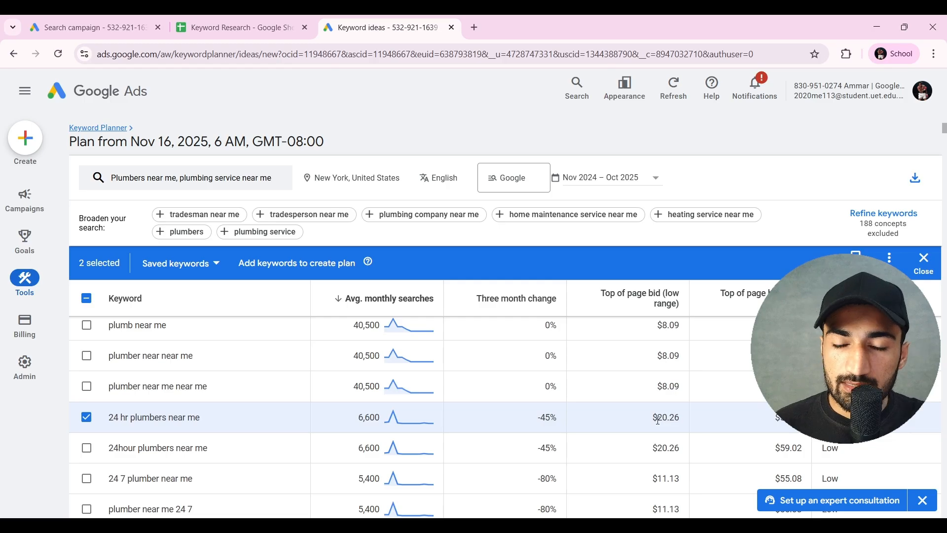
{"action": "left_click_drag", "start_coordinate": [653, 420], "coordinate": [677, 420]}
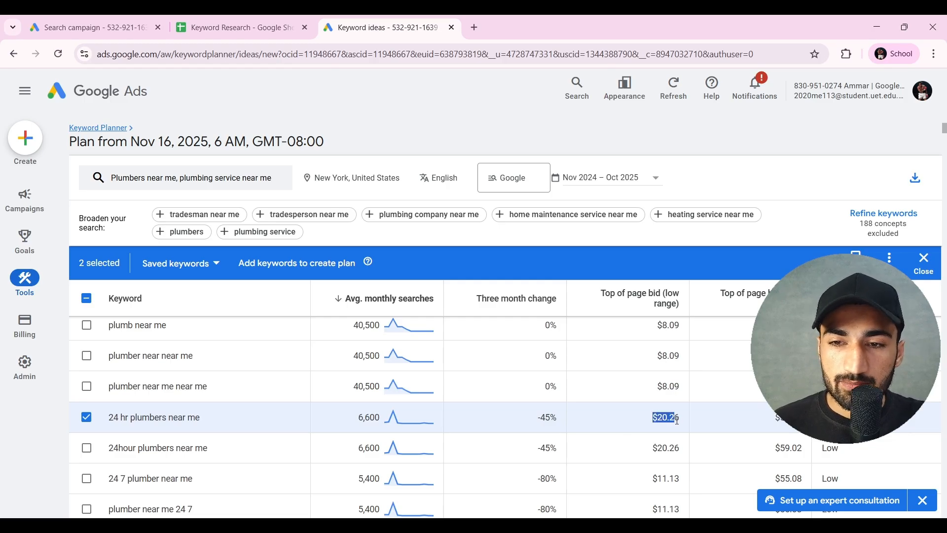
{"action": "left_click", "coordinate": [678, 420]}
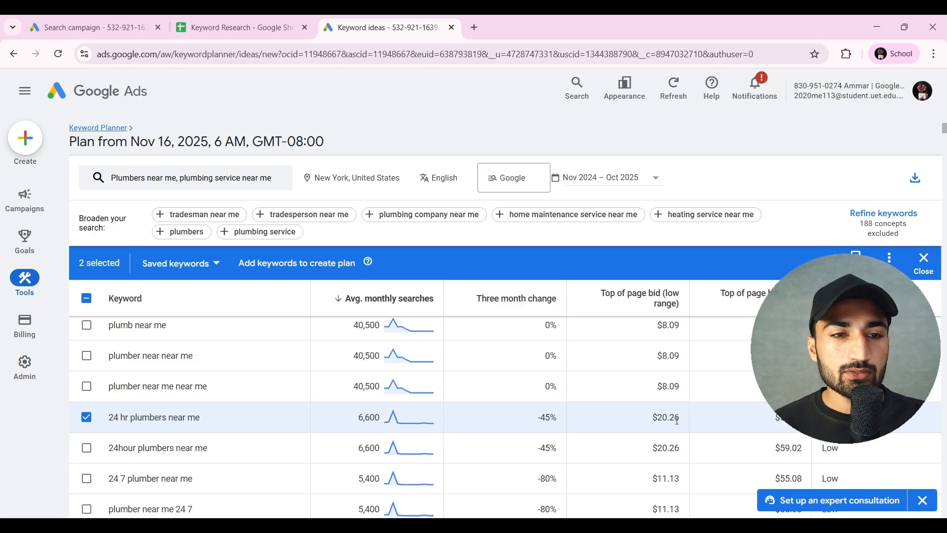
{"action": "scroll", "coordinate": [677, 421], "scroll_direction": "up", "scroll_amount": 5}
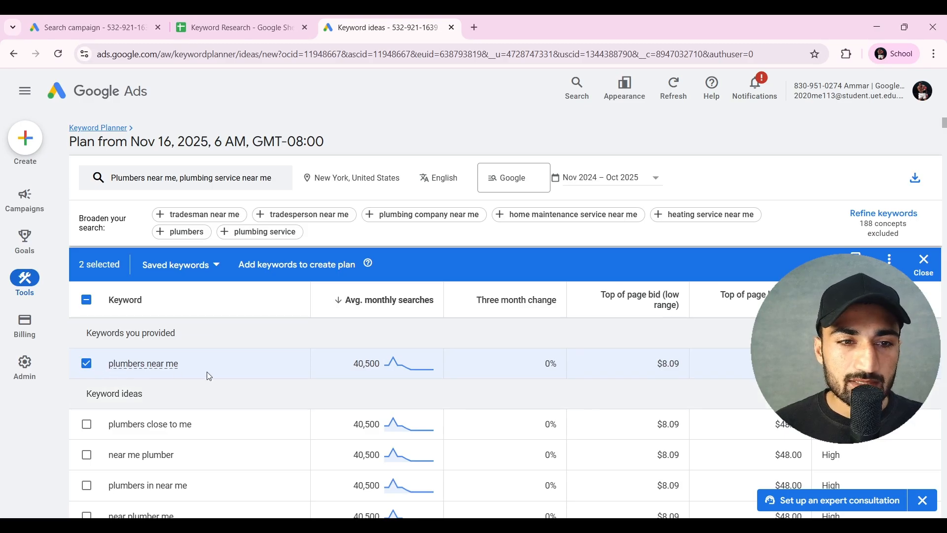
- Add "24 7 plumber near me", "24 hour plumber near me" and "emergency plumber near me" to the keyword selection
{"action": "left_click_drag", "start_coordinate": [656, 371], "coordinate": [700, 369]}
{"action": "left_click", "coordinate": [780, 367]}
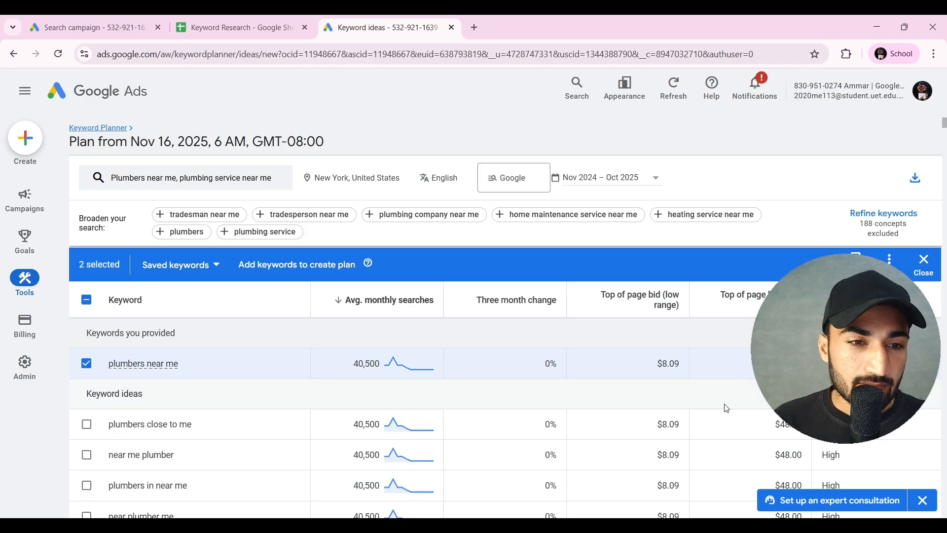
{"action": "scroll", "coordinate": [727, 408], "scroll_direction": "down", "scroll_amount": 10}
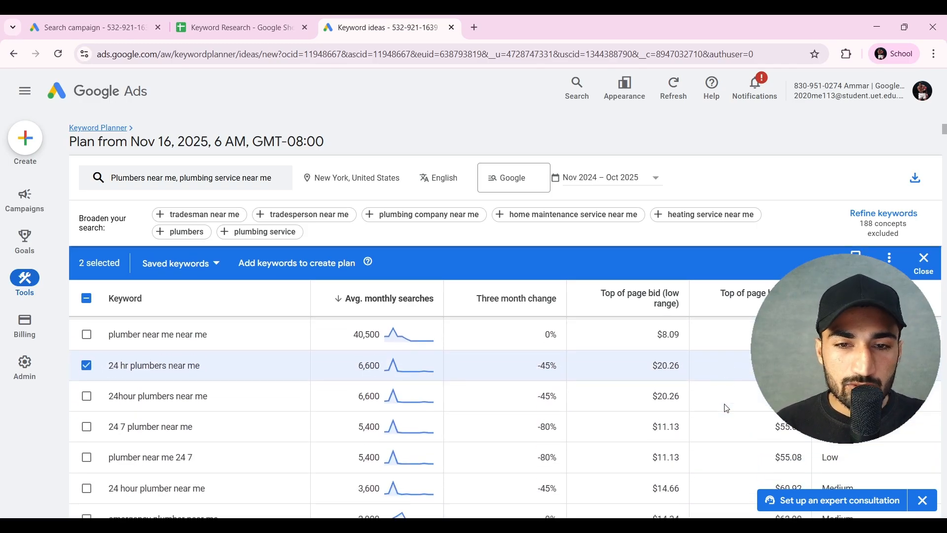
{"action": "left_click", "coordinate": [86, 427]}
{"action": "scroll", "coordinate": [86, 428], "scroll_direction": "down", "scroll_amount": 1}
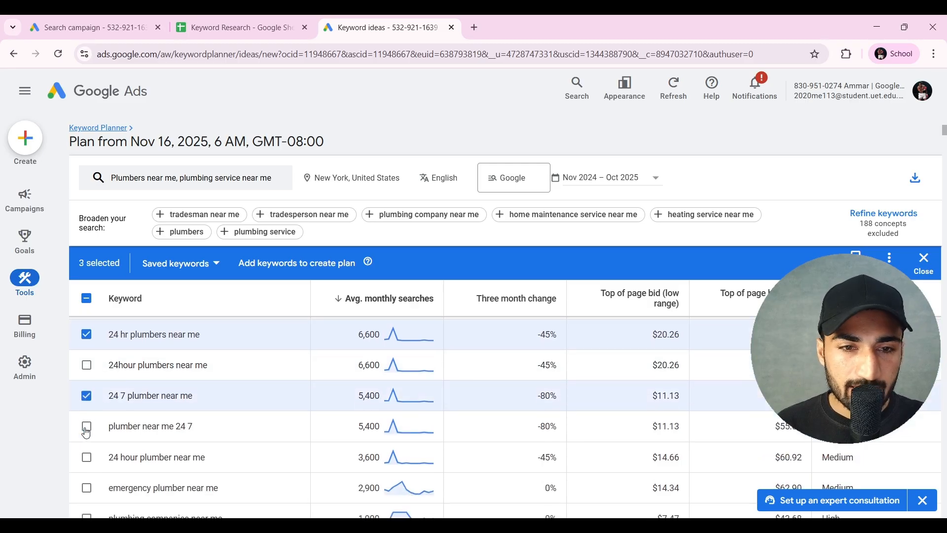
{"action": "left_click_drag", "start_coordinate": [132, 406], "coordinate": [159, 426]}
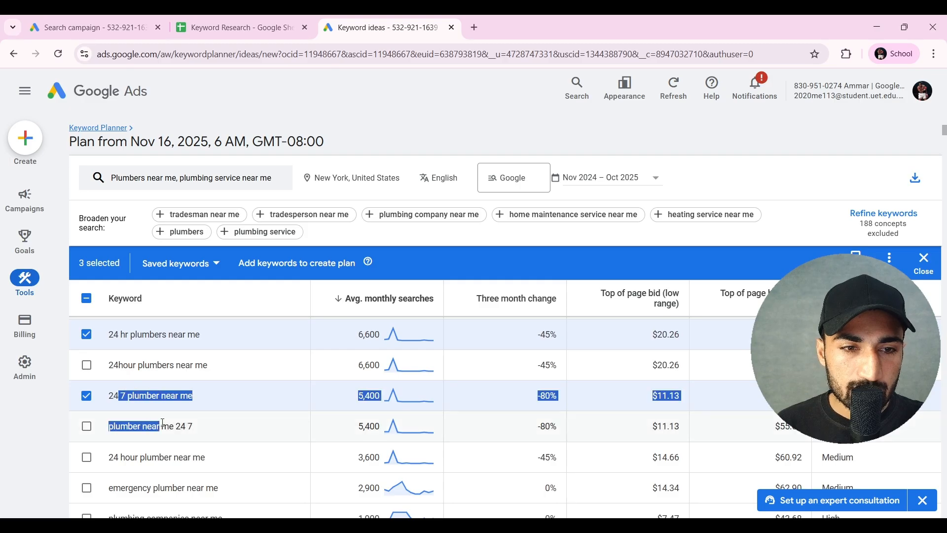
{"action": "left_click", "coordinate": [163, 426]}
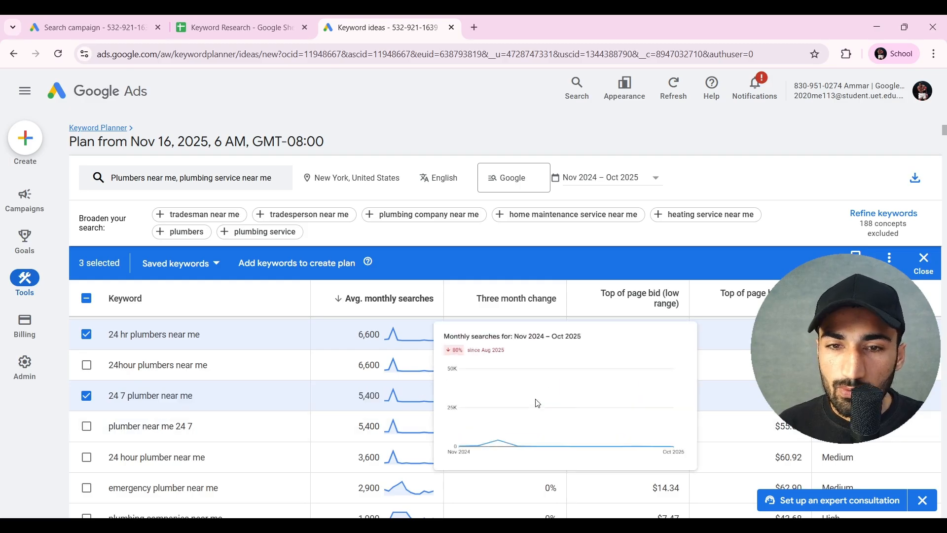
{"action": "scroll", "coordinate": [100, 428], "scroll_direction": "down", "scroll_amount": 1}
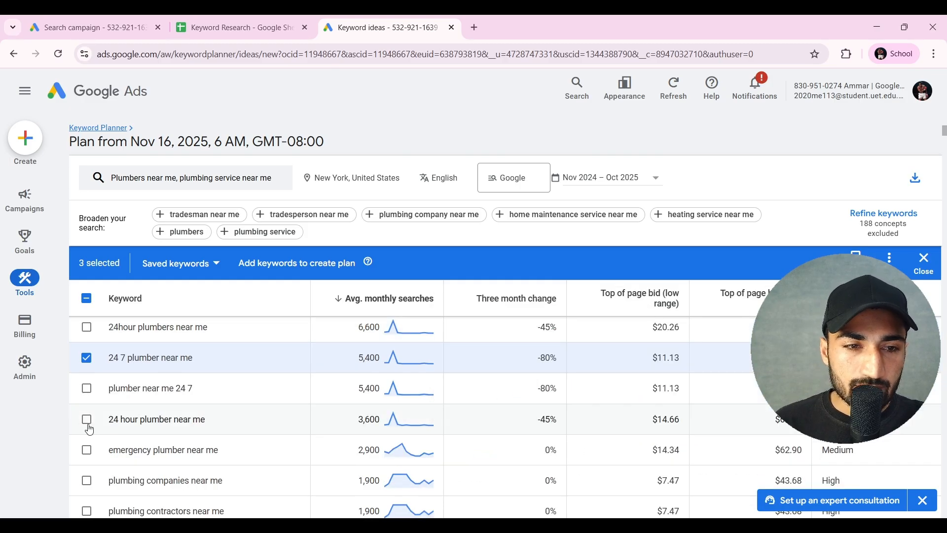
{"action": "left_click", "coordinate": [88, 420]}
{"action": "left_click", "coordinate": [87, 451]}
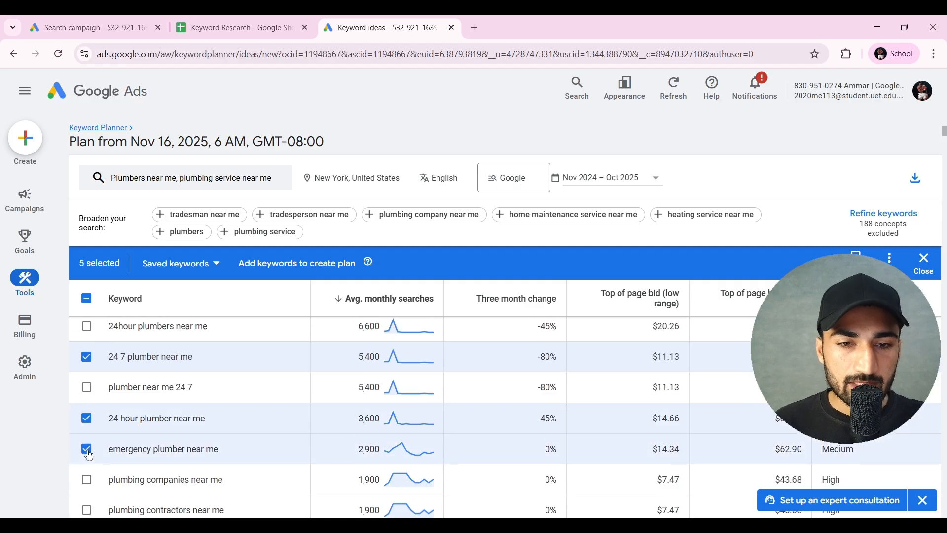
- Add "plumbing companies near me", "plumbing service near me" and "plumbing and heating near me" to the keyword selection
{"action": "scroll", "coordinate": [89, 454], "scroll_direction": "down", "scroll_amount": 1}
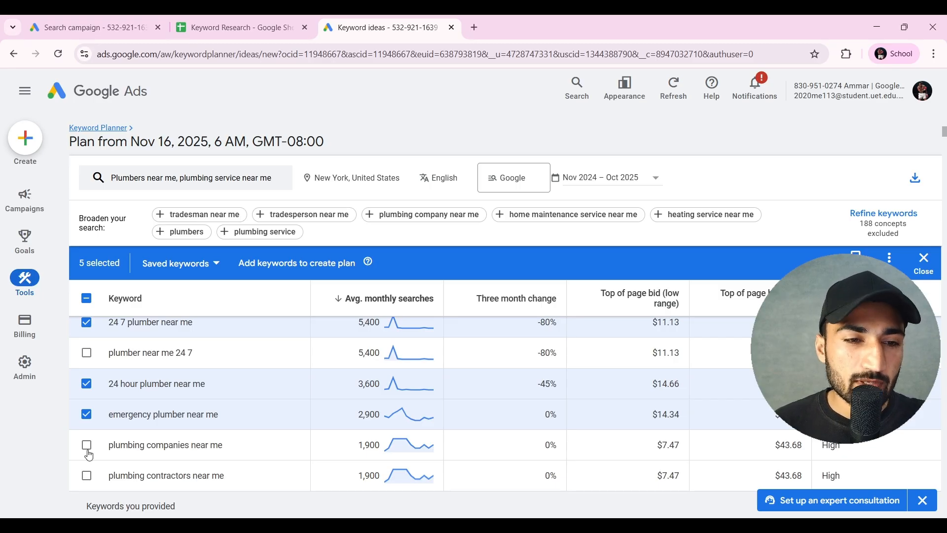
{"action": "scroll", "coordinate": [89, 455], "scroll_direction": "down", "scroll_amount": 1}
{"action": "left_click", "coordinate": [88, 425]}
{"action": "scroll", "coordinate": [94, 429], "scroll_direction": "down", "scroll_amount": 2}
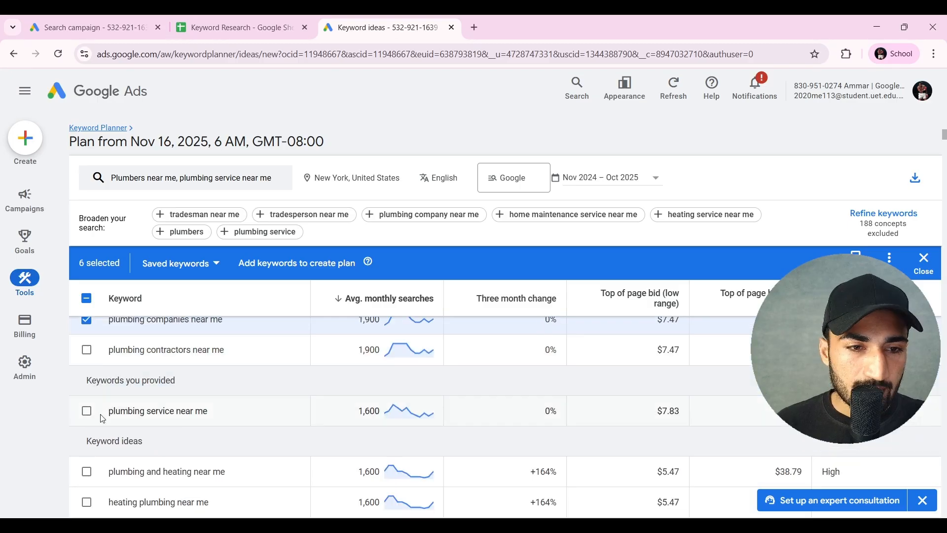
{"action": "left_click", "coordinate": [87, 412]}
{"action": "scroll", "coordinate": [85, 412], "scroll_direction": "down", "scroll_amount": 1}
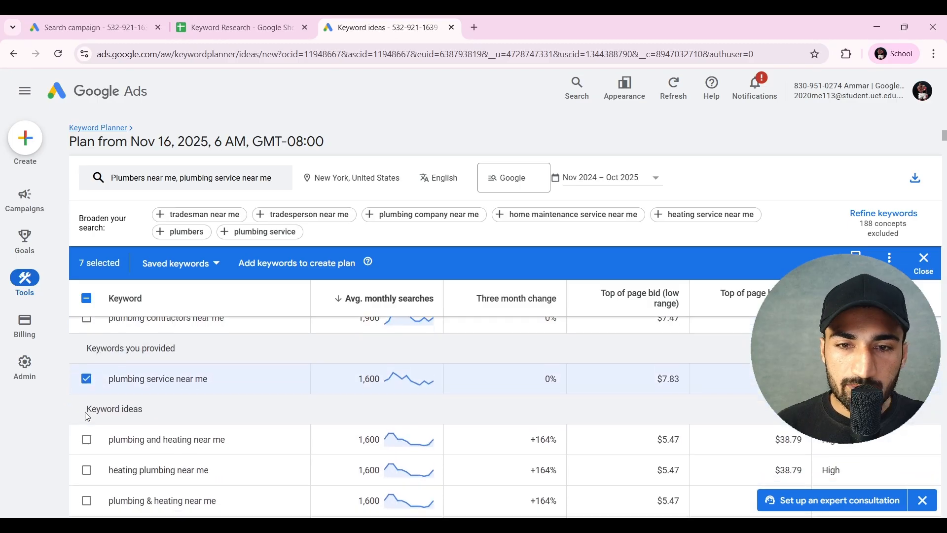
{"action": "left_click", "coordinate": [86, 417]}
- Add "nearest plumber", "local plumber near me", "best plumbers near me" and "affordable plumbers near me" to the keyword selection
{"action": "scroll", "coordinate": [87, 420], "scroll_direction": "down", "scroll_amount": 1}
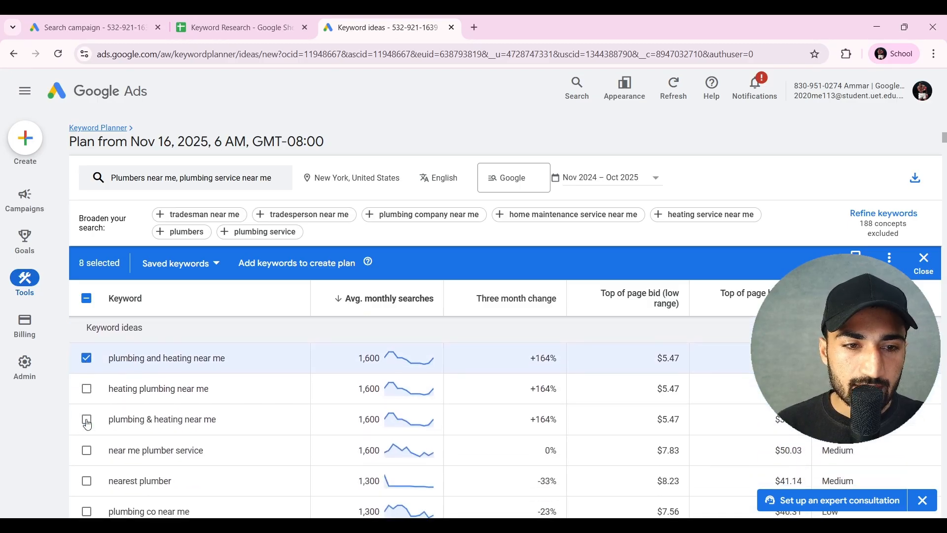
{"action": "scroll", "coordinate": [87, 465], "scroll_direction": "down", "scroll_amount": 1}
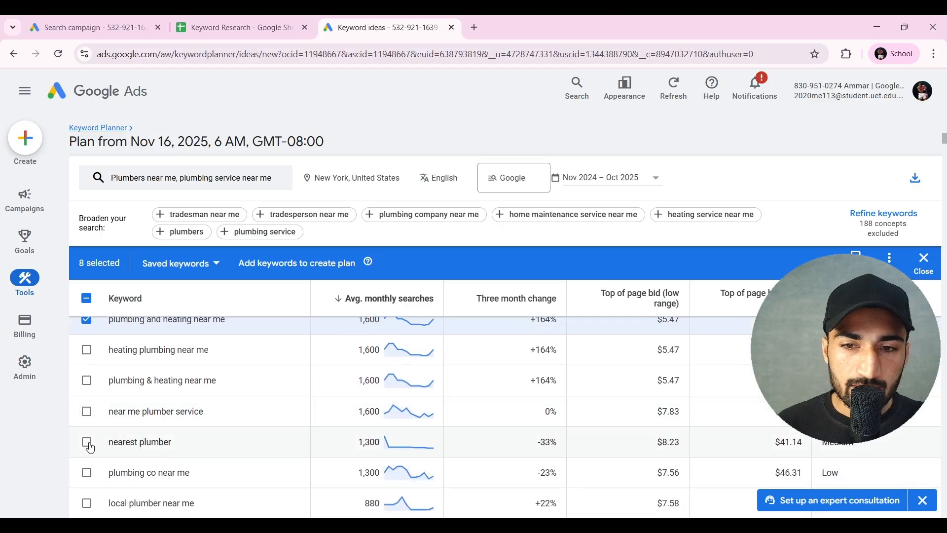
{"action": "left_click", "coordinate": [87, 442]}
{"action": "scroll", "coordinate": [87, 444], "scroll_direction": "down", "scroll_amount": 1}
{"action": "left_click", "coordinate": [87, 454]}
{"action": "scroll", "coordinate": [88, 454], "scroll_direction": "down", "scroll_amount": 2}
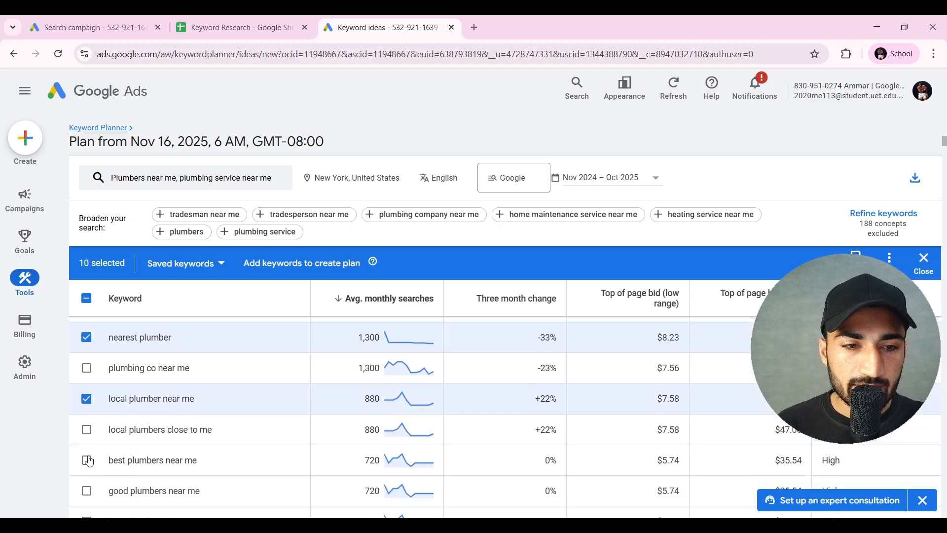
{"action": "left_click", "coordinate": [87, 424]}
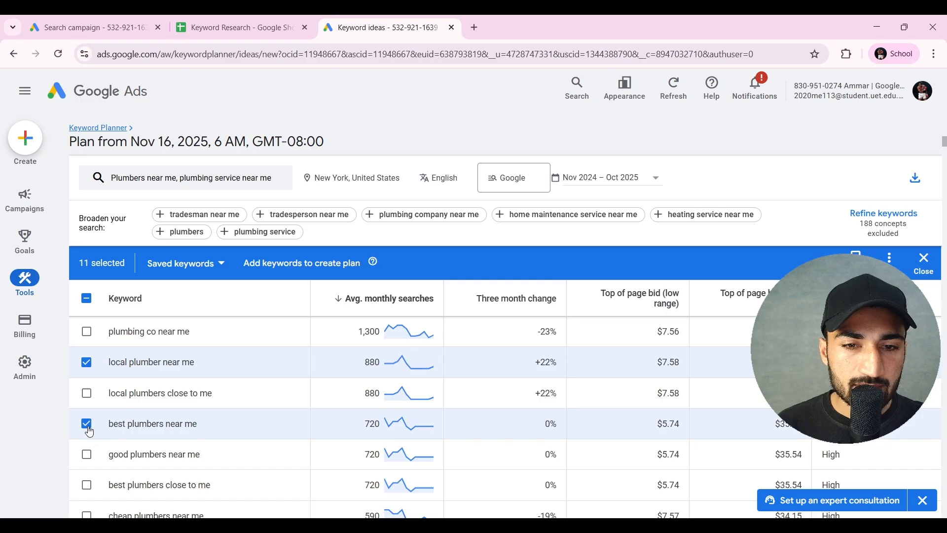
{"action": "scroll", "coordinate": [88, 472], "scroll_direction": "down", "scroll_amount": 2}
{"action": "left_click", "coordinate": [89, 471]}
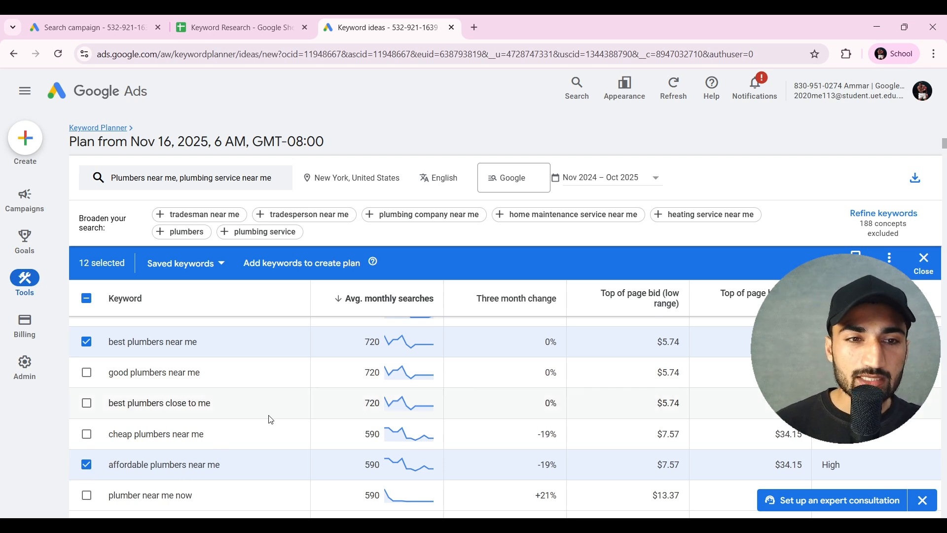
- Copy the selected keywords and paste them into the Keyword Research Google Sheet from cell A2, under the Plumbing (Keywords) heading
{"action": "key", "text": "ctrl+c"}
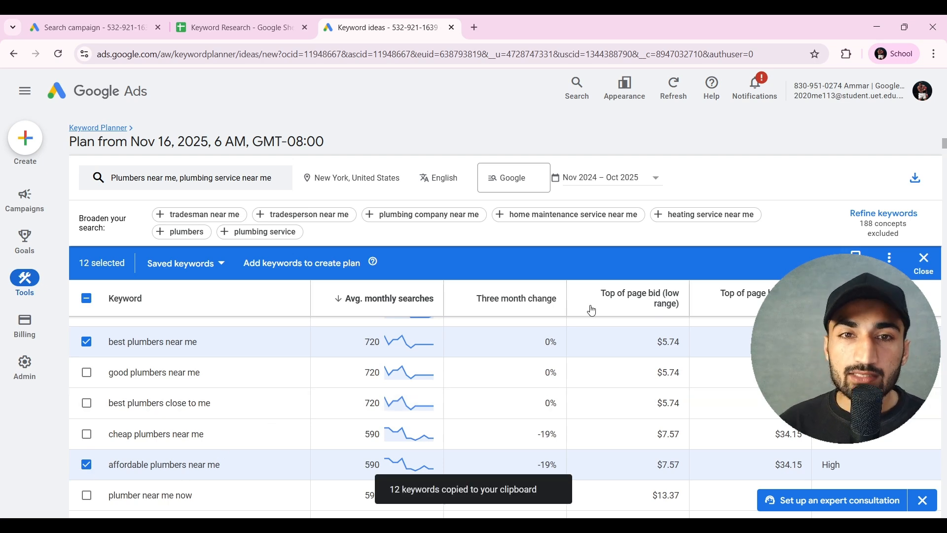
{"action": "mouse_move", "coordinate": [592, 310]}
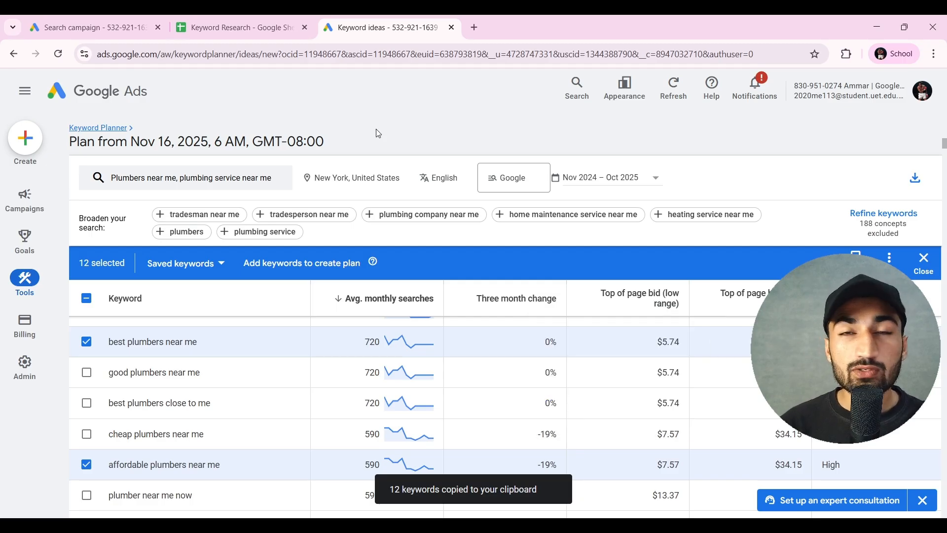
{"action": "key", "text": "ctrl+shift+Tab"}
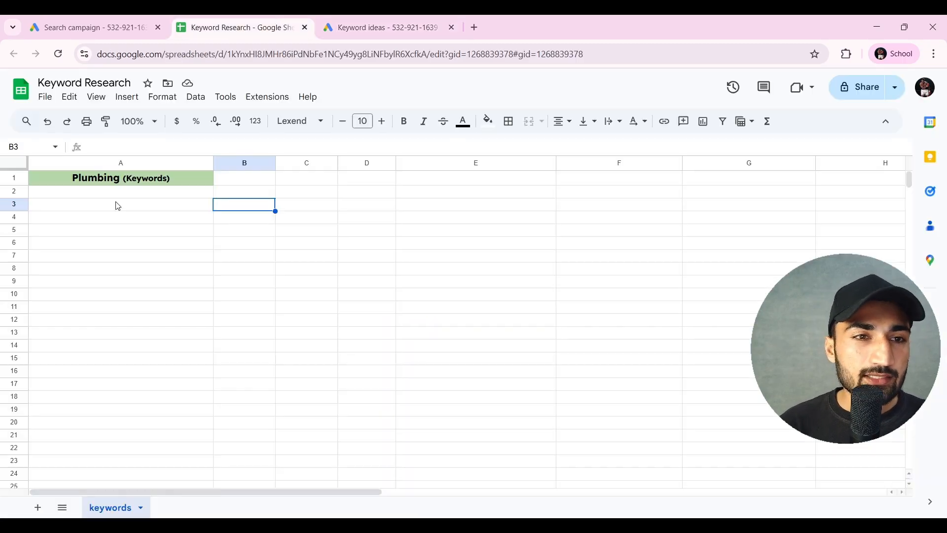
{"action": "left_click", "coordinate": [92, 192]}
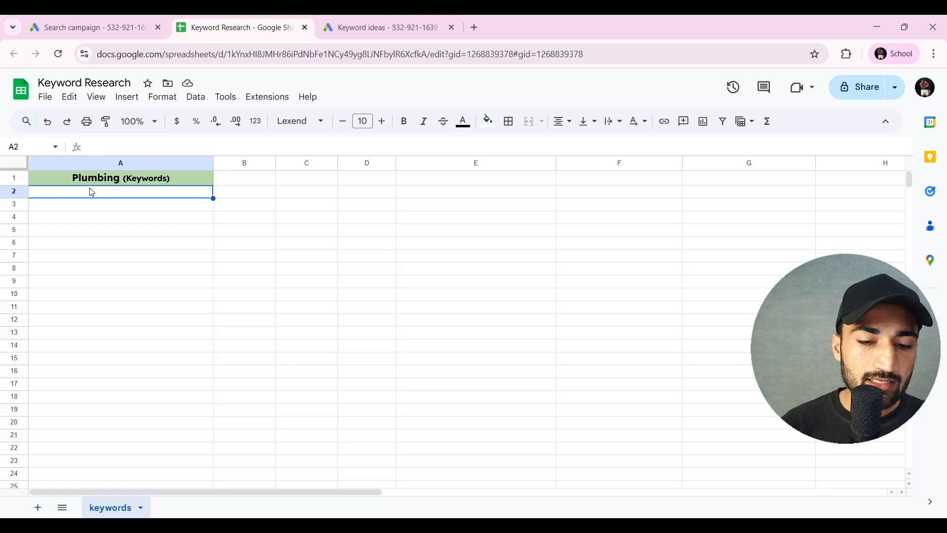
{"action": "key", "text": "ctrl+v"}
{"action": "left_click", "coordinate": [302, 239]}
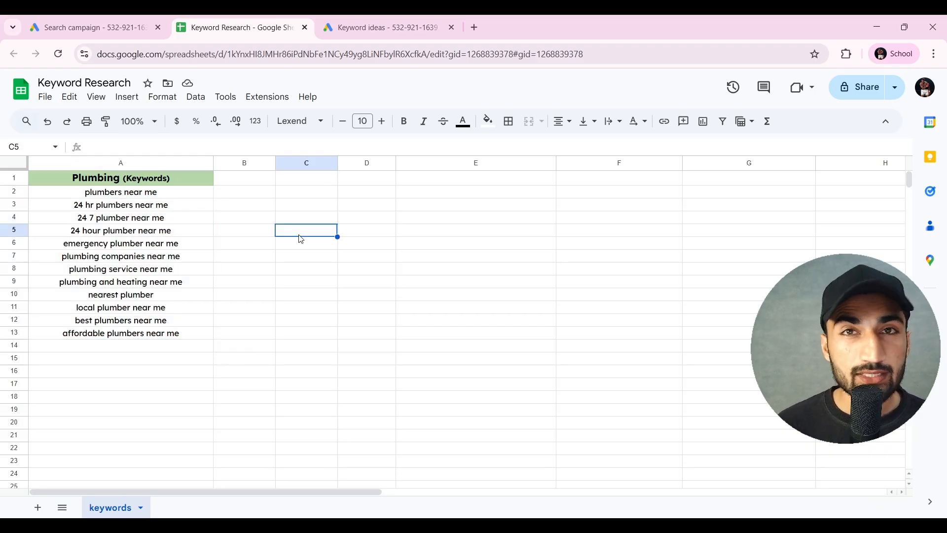
- Switch to the Google Ads search campaign draft and paste the copied keywords into the keyword list of Ad group 1
{"action": "left_click", "coordinate": [94, 20]}
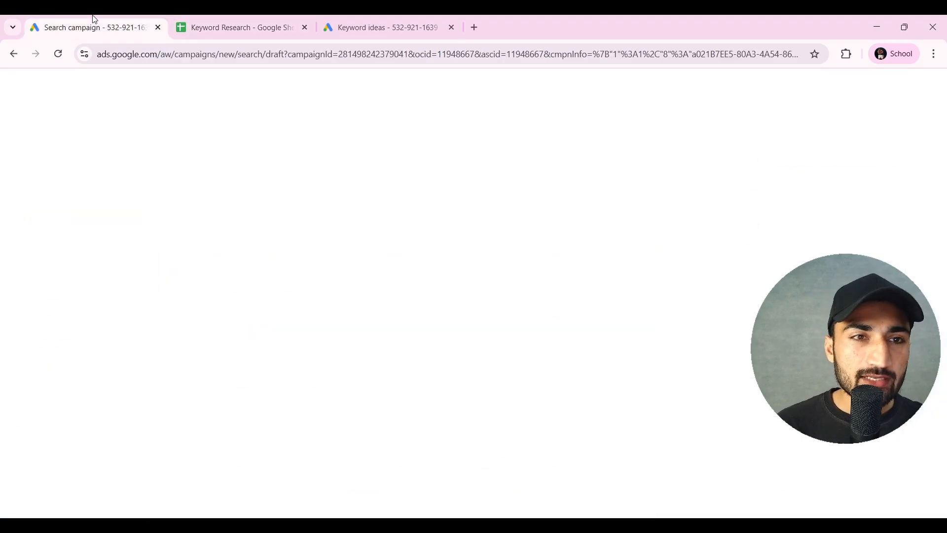
{"action": "scroll", "coordinate": [294, 359], "scroll_direction": "down", "scroll_amount": 4}
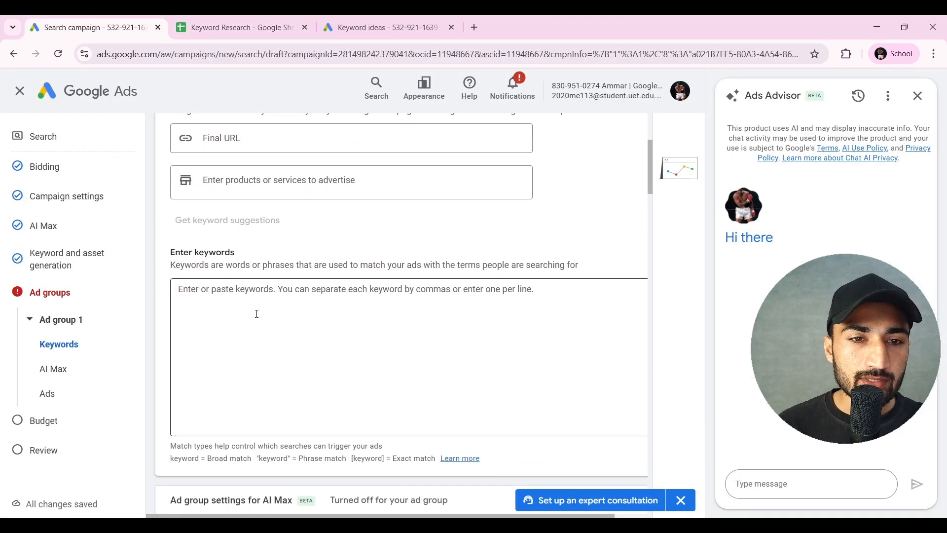
{"action": "left_click", "coordinate": [257, 314]}
{"action": "key", "text": "ctrl+v"}
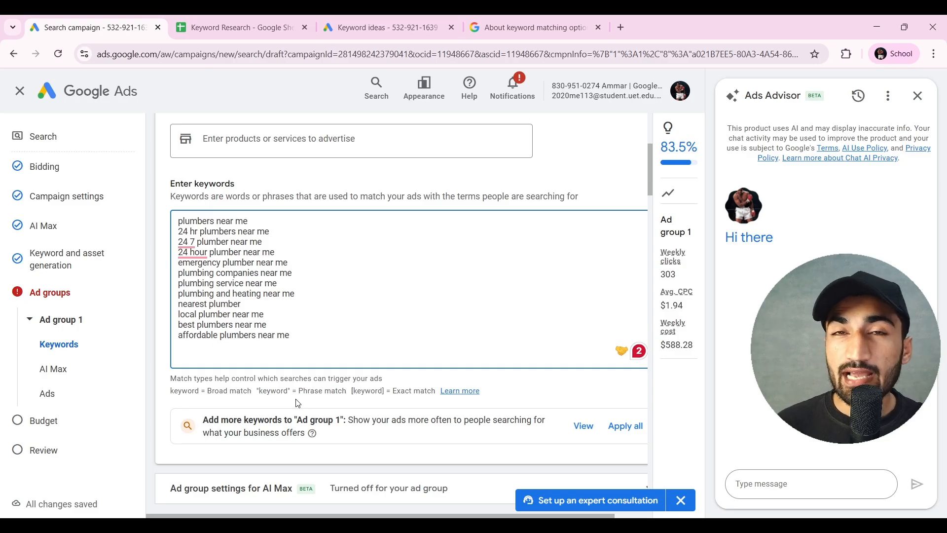
- Check the keyword match types on the help page and enclose every Ad group 1 keyword in square brackets for exact match
{"action": "left_click", "coordinate": [505, 28]}
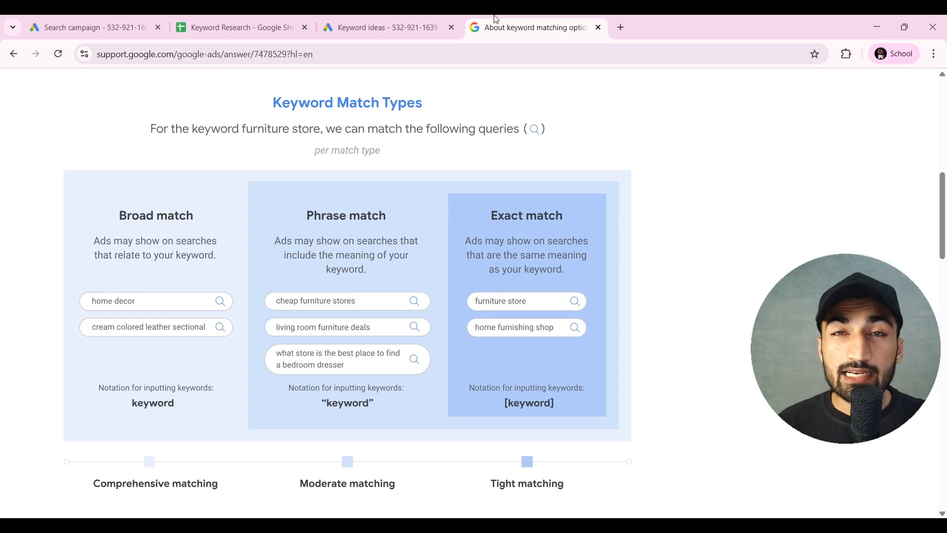
{"action": "left_click", "coordinate": [101, 20]}
{"action": "left_click", "coordinate": [262, 220]}
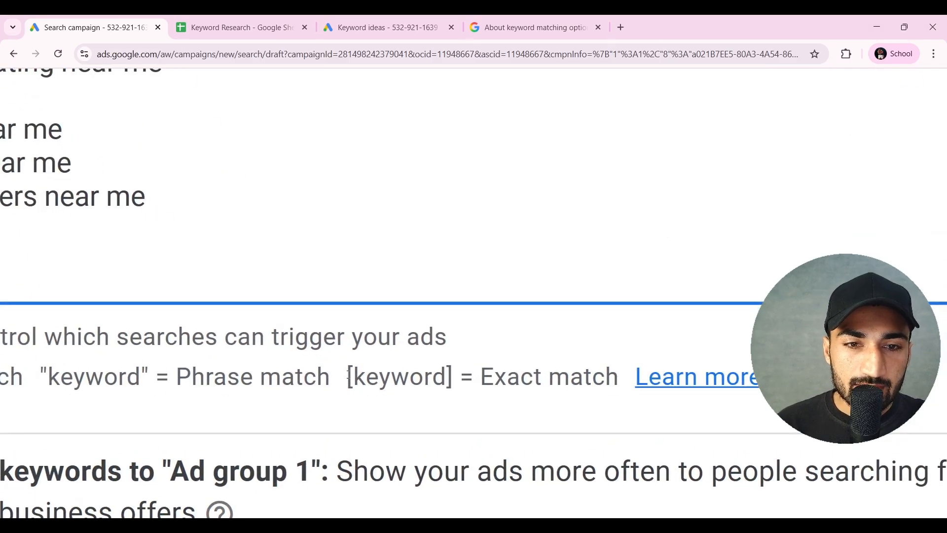
{"action": "left_click_drag", "start_coordinate": [346, 377], "coordinate": [434, 378]}
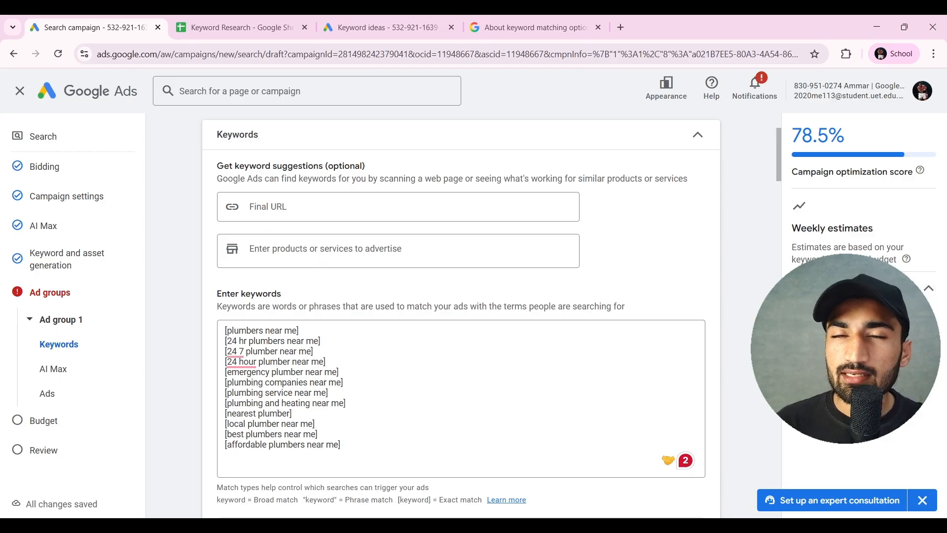
- Expand the ad group settings for AI Max and examine the search term matching, brand, location and URL options
{"action": "scroll", "coordinate": [724, 288], "scroll_direction": "down", "scroll_amount": 4}
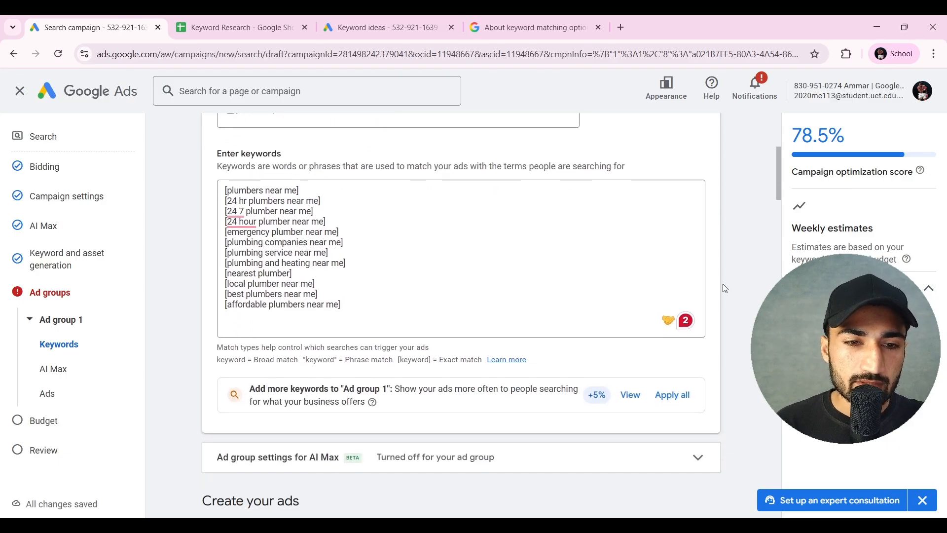
{"action": "scroll", "coordinate": [735, 401], "scroll_direction": "down", "scroll_amount": 1}
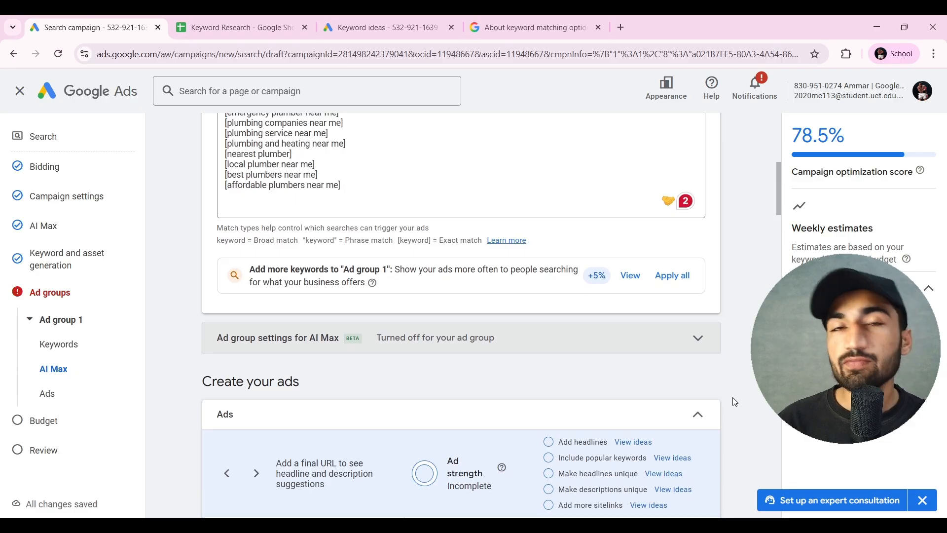
{"action": "left_click", "coordinate": [651, 347]}
{"action": "scroll", "coordinate": [703, 353], "scroll_direction": "down", "scroll_amount": 2}
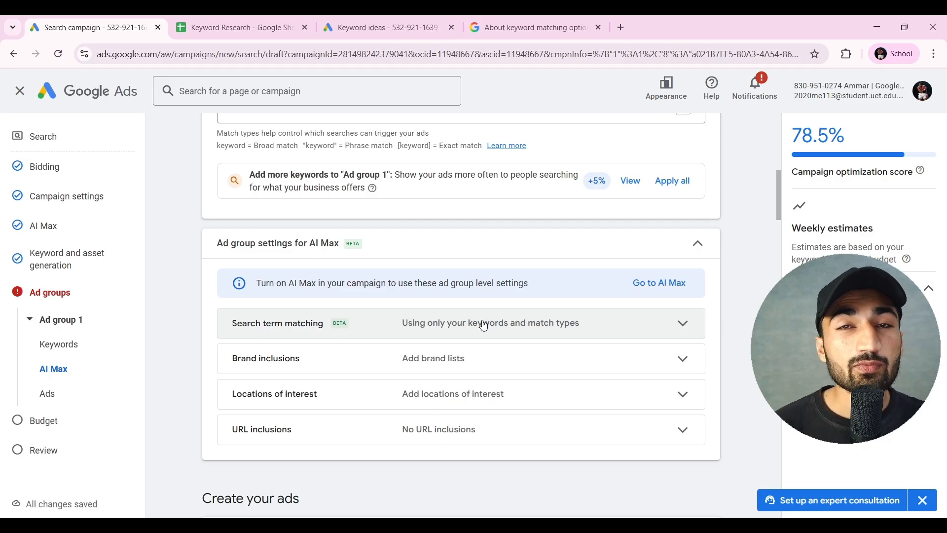
{"action": "scroll", "coordinate": [484, 326], "scroll_direction": "down", "scroll_amount": 7}
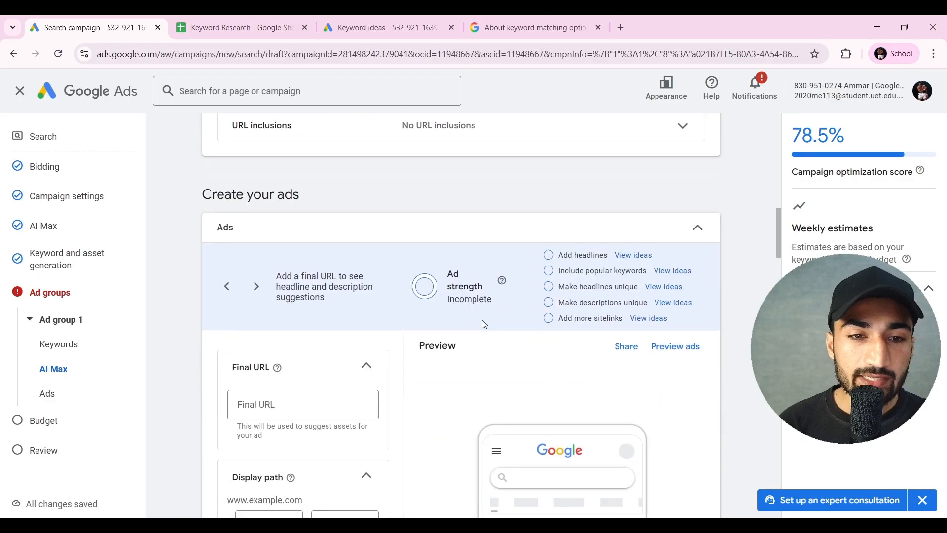
{"action": "scroll", "coordinate": [484, 324], "scroll_direction": "down", "scroll_amount": 1}
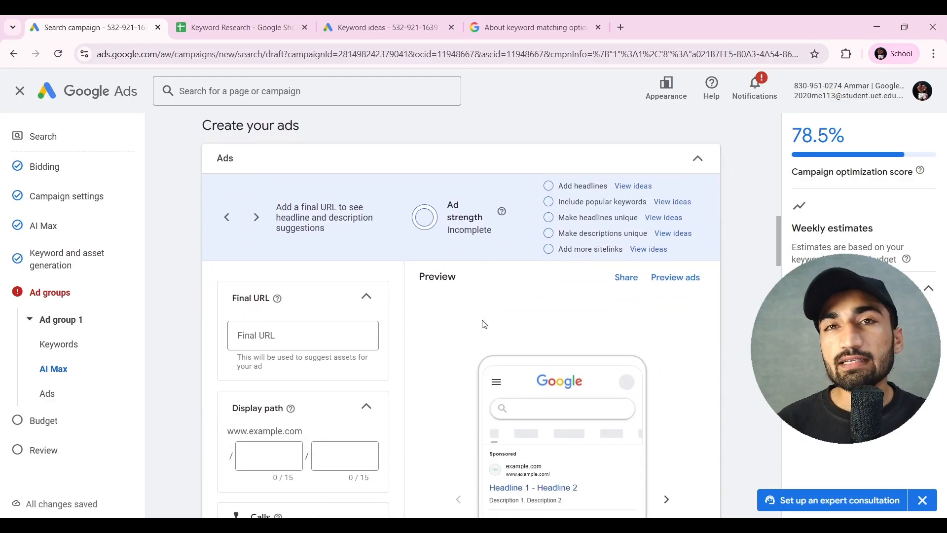
{"action": "left_click", "coordinate": [290, 334]}
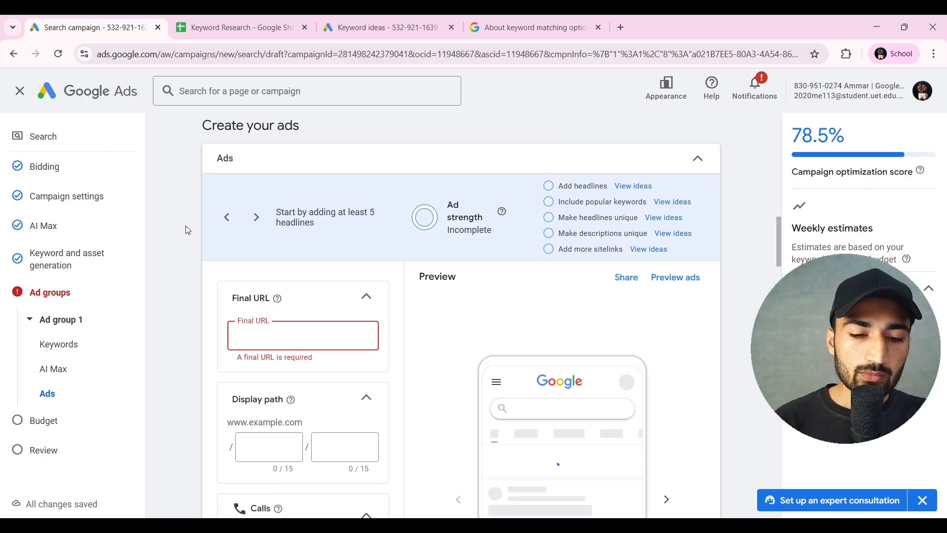
{"action": "key", "text": "ctrl+v"}
- Set the ad's display path to "Plumbers" in the first part and "new york" in the second
{"action": "scroll", "coordinate": [266, 365], "scroll_direction": "down", "scroll_amount": 3}
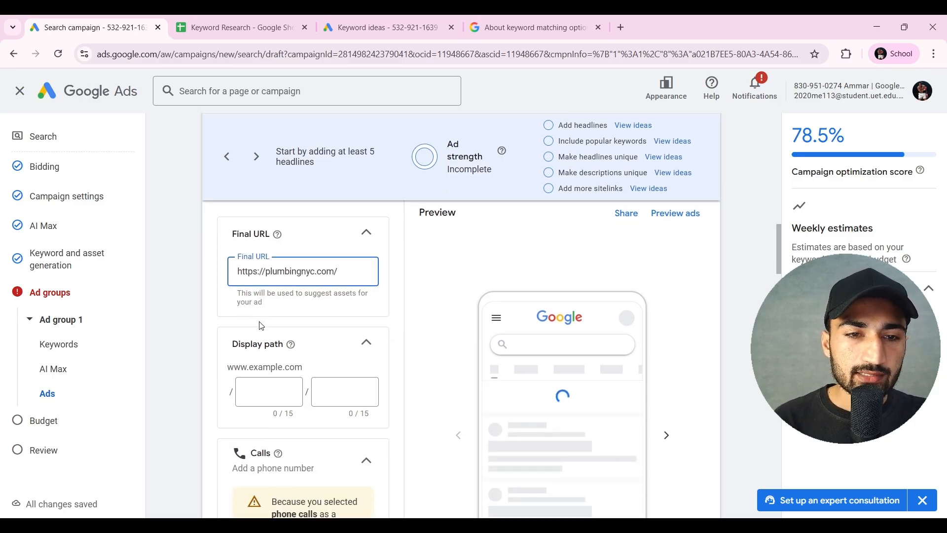
{"action": "left_click", "coordinate": [277, 319]}
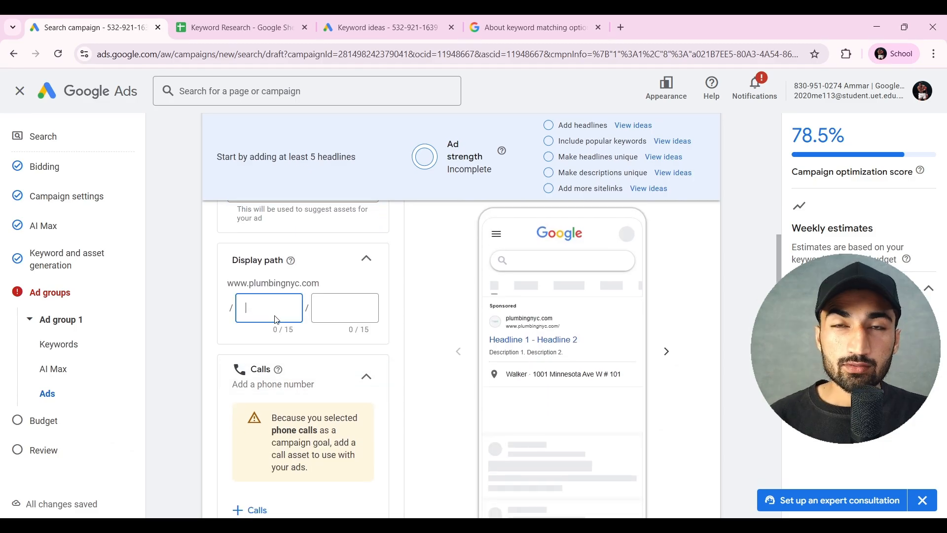
{"action": "type", "text": "Plumbers"}
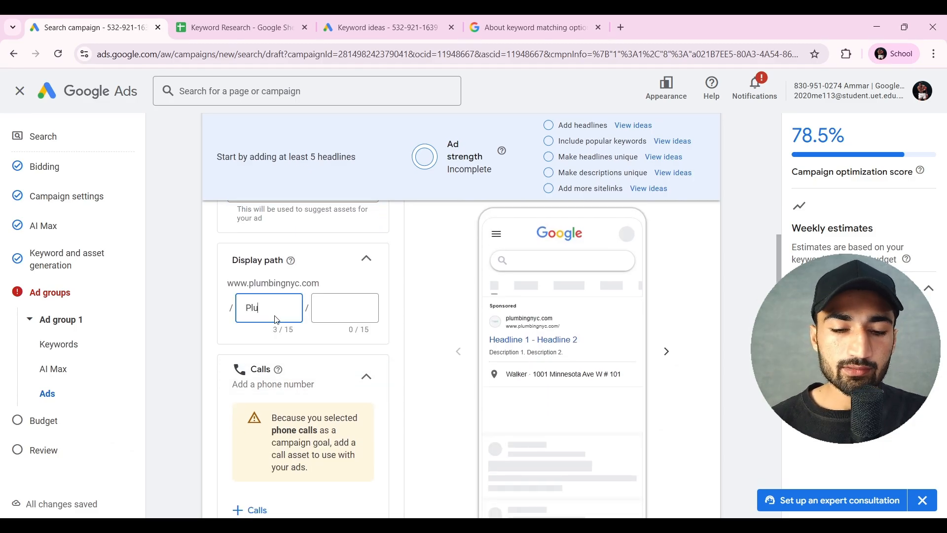
{"action": "left_click", "coordinate": [324, 311]}
{"action": "type", "text": "new york"}
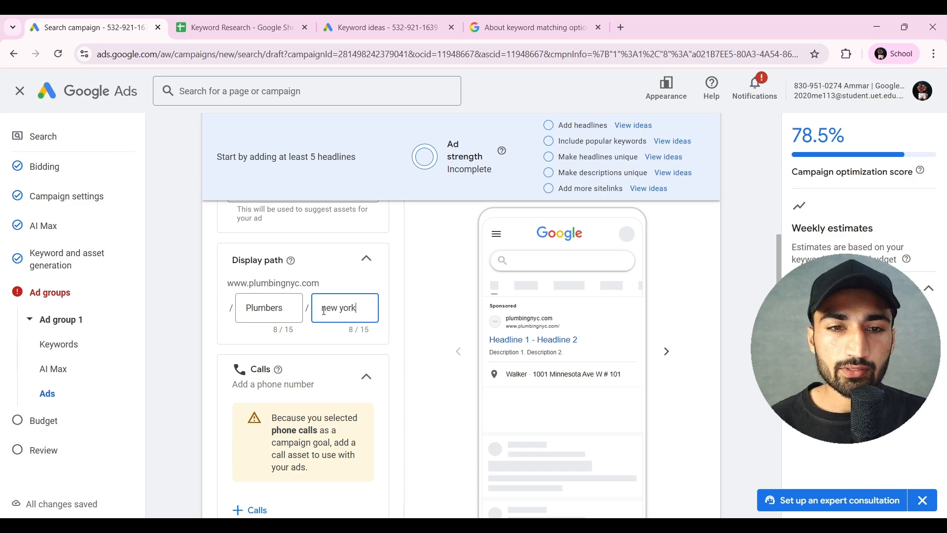
- Start a new campaign-level call asset for the United States and enter the business phone number
{"action": "scroll", "coordinate": [351, 338], "scroll_direction": "down", "scroll_amount": 3}
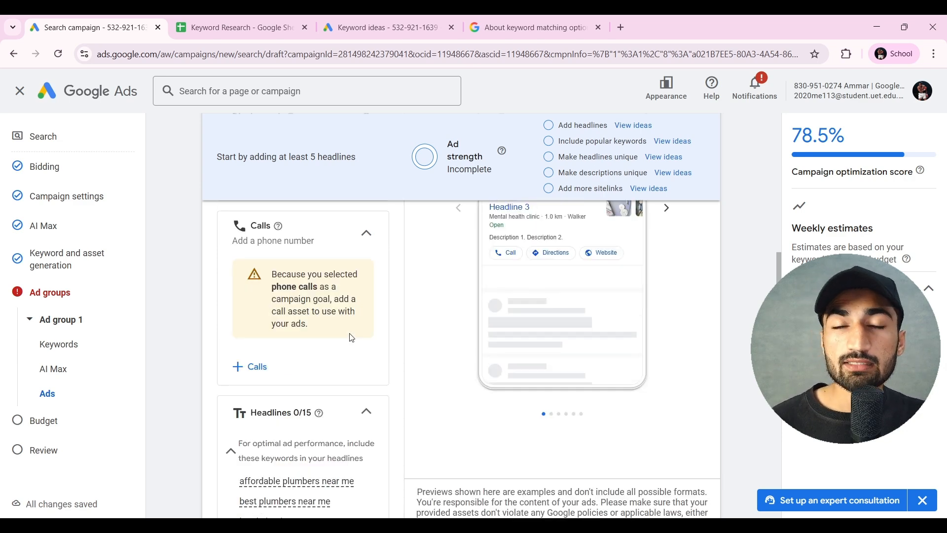
{"action": "left_click", "coordinate": [256, 374]}
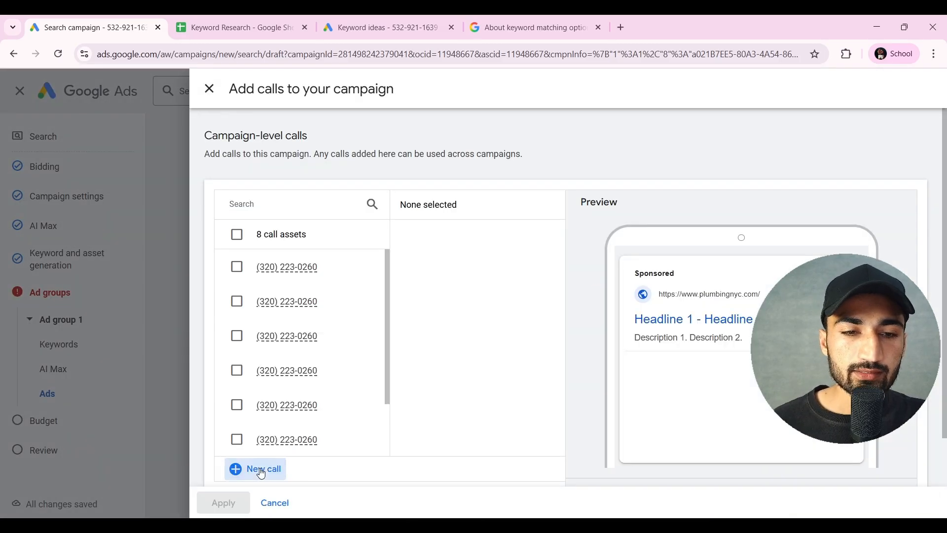
{"action": "left_click", "coordinate": [252, 468]}
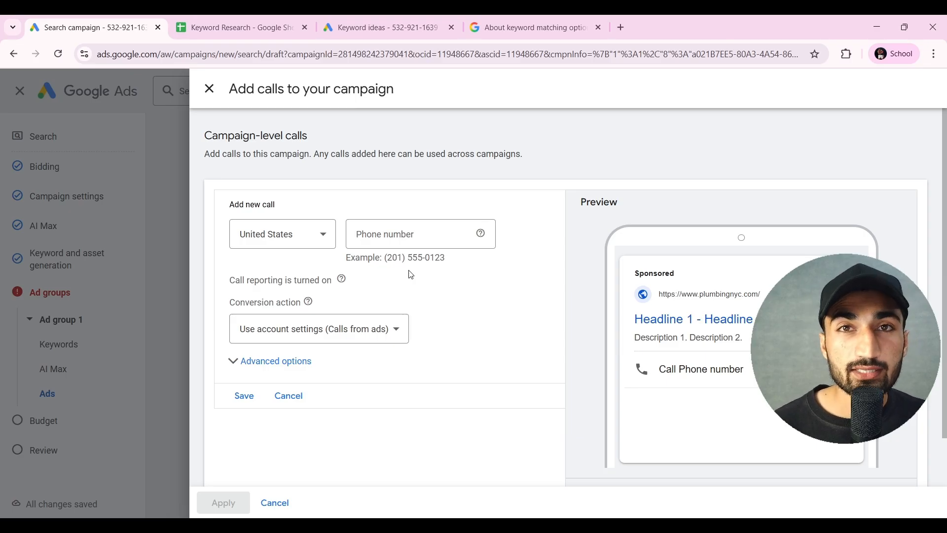
{"action": "left_click", "coordinate": [404, 236]}
{"action": "type", "text": "(201) 555-0123"}
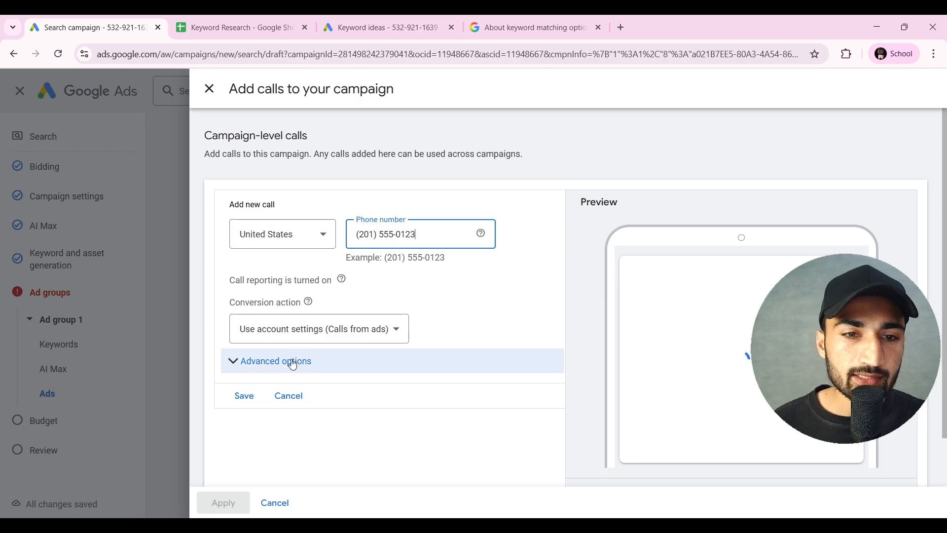
- Schedule the call asset for Mondays - Fridays from 09:00 to 17:00, then save it and apply it to the campaign
{"action": "left_click", "coordinate": [289, 362]}
{"action": "scroll", "coordinate": [291, 363], "scroll_direction": "down", "scroll_amount": 1}
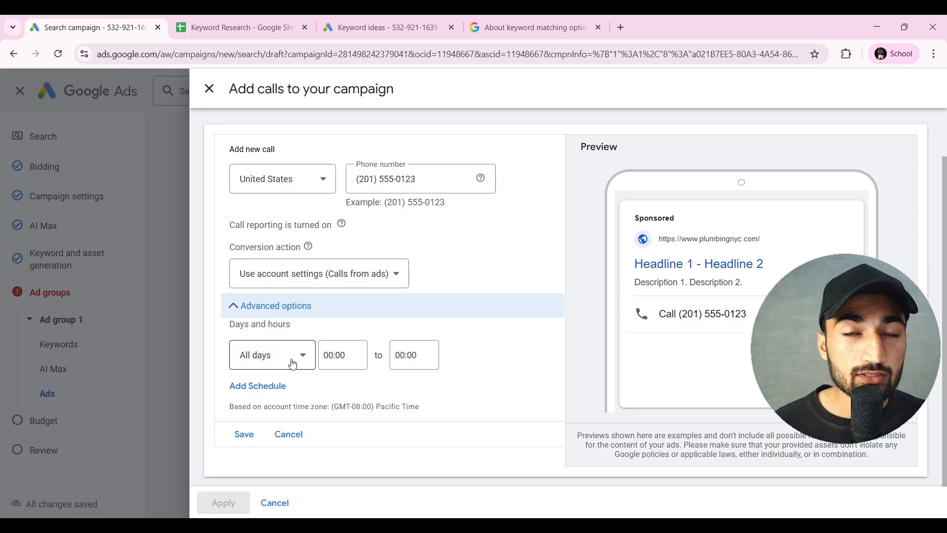
{"action": "left_click", "coordinate": [292, 364]}
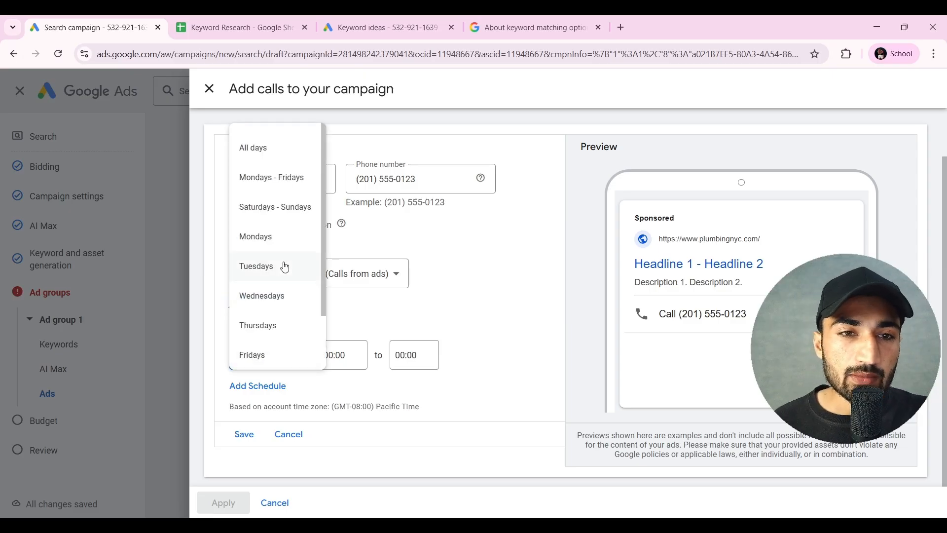
{"action": "left_click", "coordinate": [278, 184]}
{"action": "left_click", "coordinate": [341, 354]}
{"action": "scroll", "coordinate": [355, 188], "scroll_direction": "down", "scroll_amount": 10}
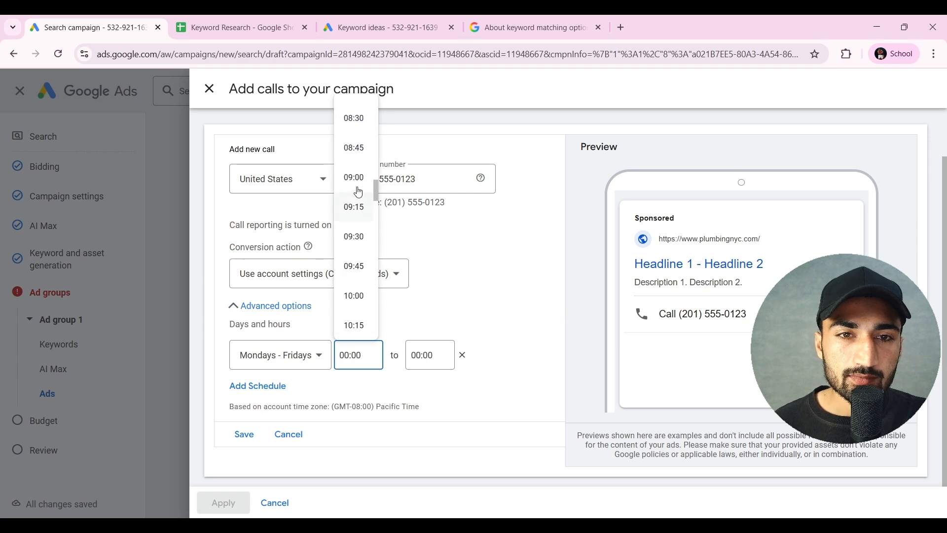
{"action": "left_click", "coordinate": [354, 178]}
{"action": "left_click", "coordinate": [427, 357]}
{"action": "type", "text": "17:00"}
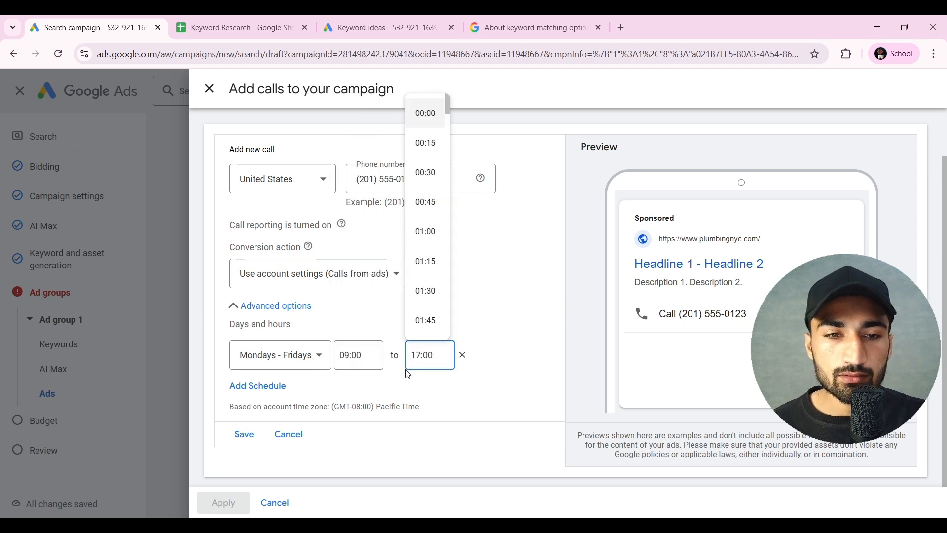
{"action": "left_click", "coordinate": [400, 383]}
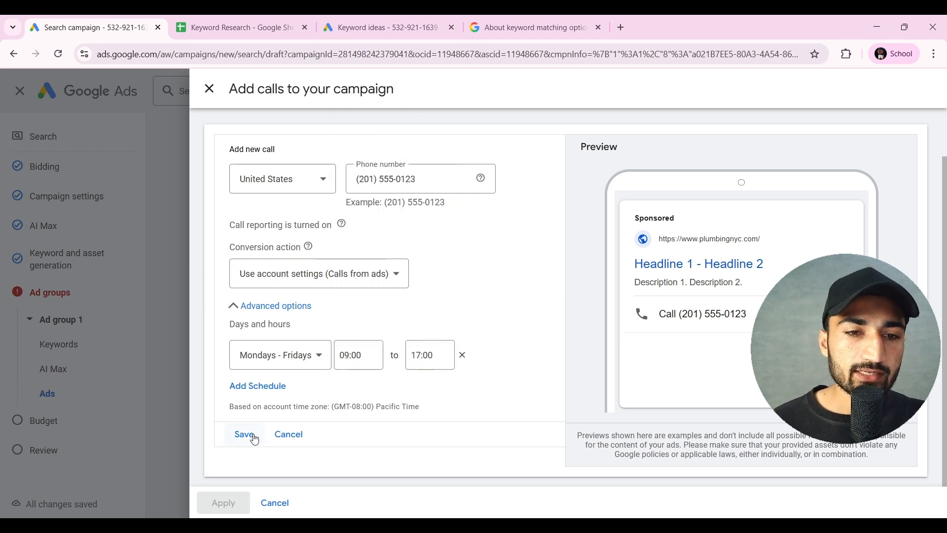
{"action": "left_click", "coordinate": [255, 439]}
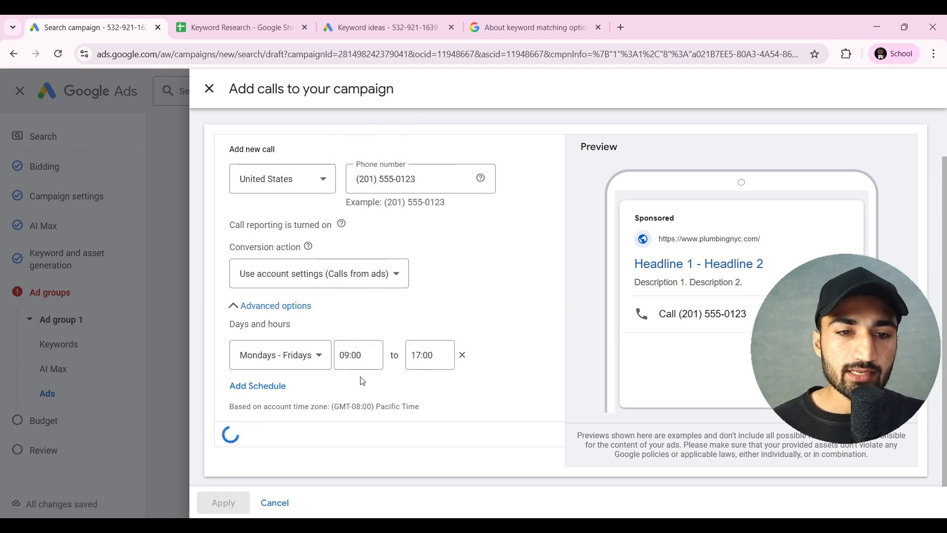
{"action": "left_click", "coordinate": [236, 501]}
- Enter "Best Plumbers near you in NY" as the ad's first headline
{"action": "scroll", "coordinate": [373, 420], "scroll_direction": "down", "scroll_amount": 3}
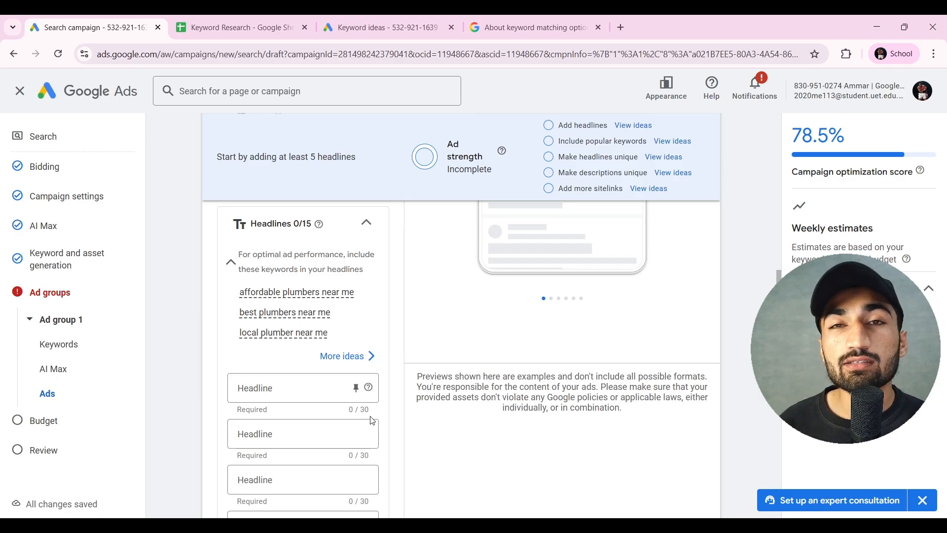
{"action": "left_click", "coordinate": [311, 388]}
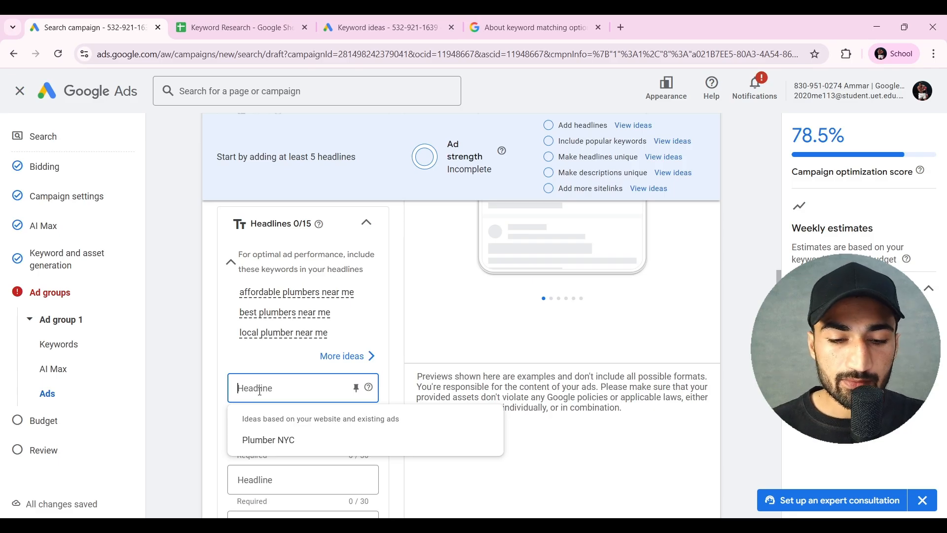
{"action": "type", "text": "Best Plumbers near"}
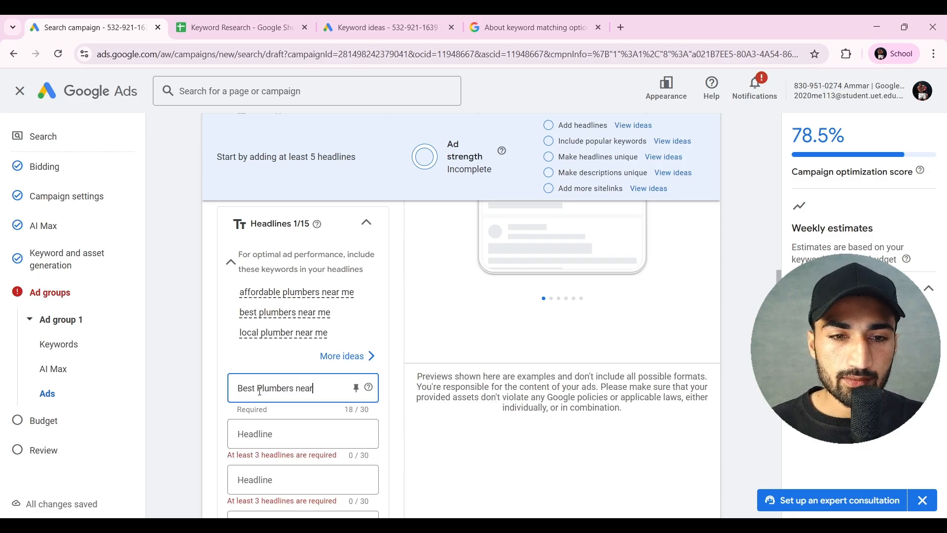
{"action": "type", "text": " you in NY"}
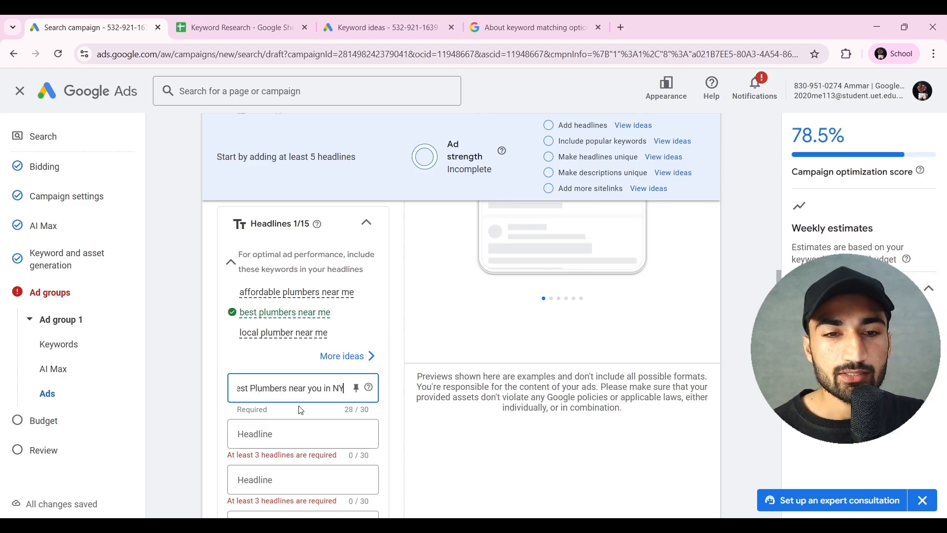
- Enter "Starting from $250" as the ad's second headline
{"action": "scroll", "coordinate": [285, 312], "scroll_direction": "down", "scroll_amount": 1}
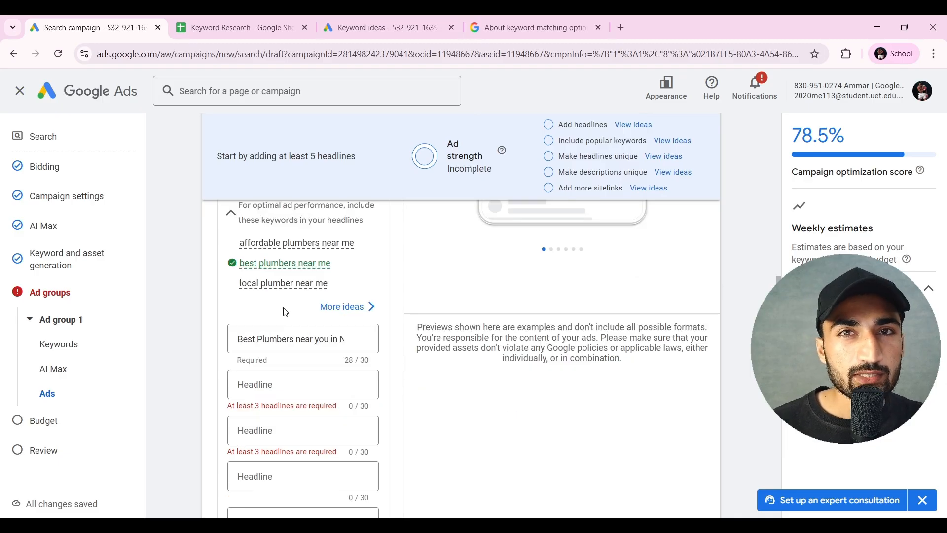
{"action": "left_click", "coordinate": [276, 382]}
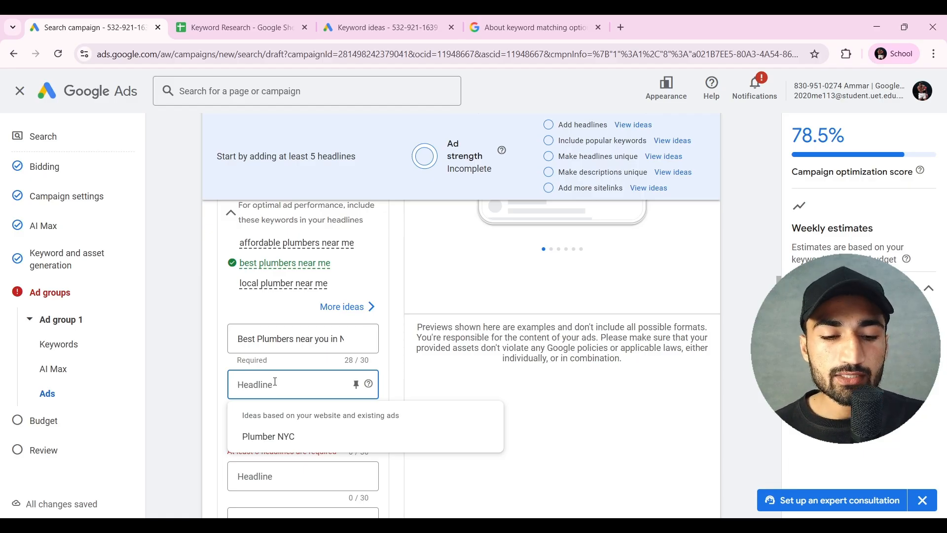
{"action": "type", "text": "Starting from"}
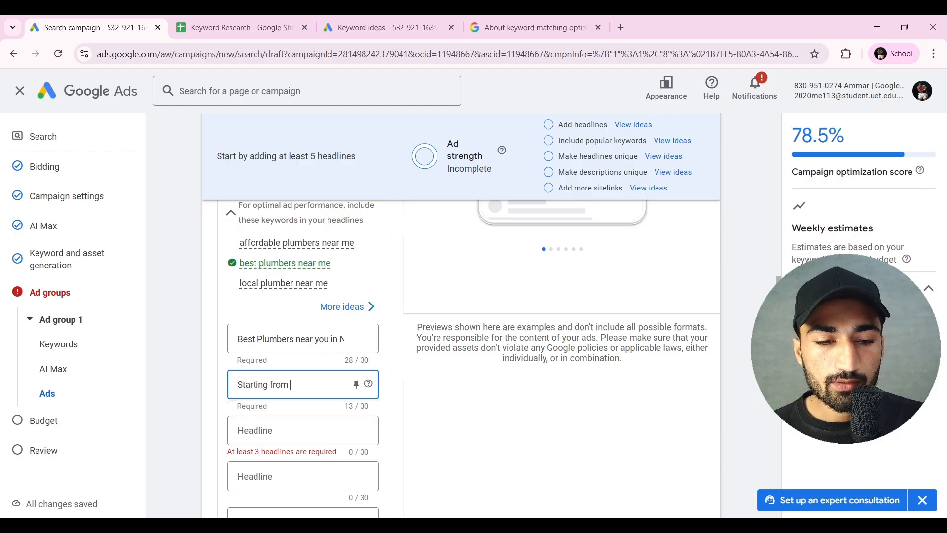
{"action": "type", "text": " $250"}
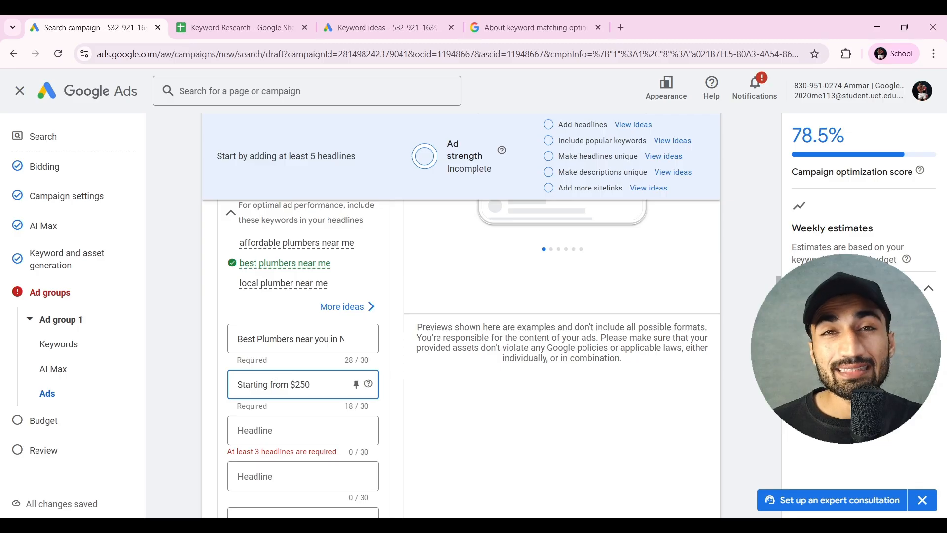
- Make the third headline a keyword insertion with the default text "Plumbers in New York" in sentence case
{"action": "left_click", "coordinate": [283, 426]}
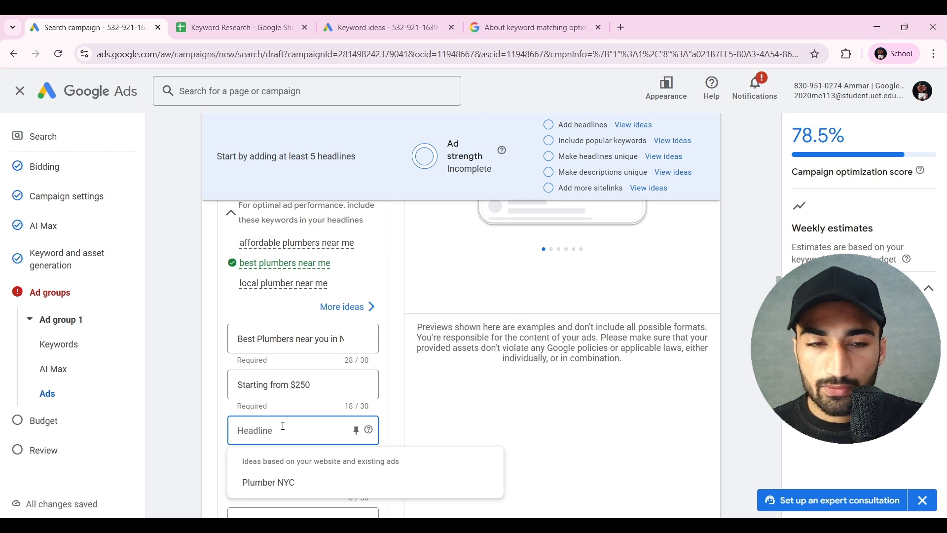
{"action": "type", "text": "{"}
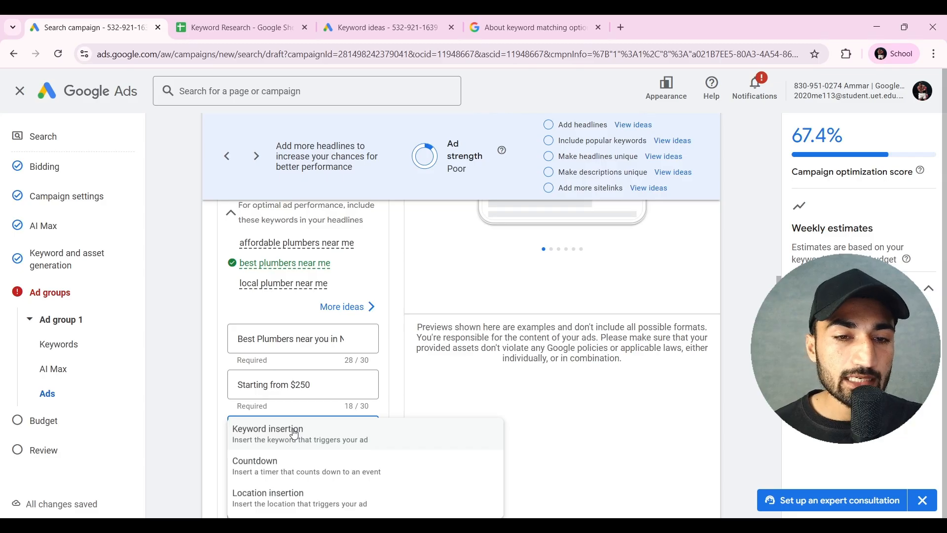
{"action": "left_click", "coordinate": [294, 433]}
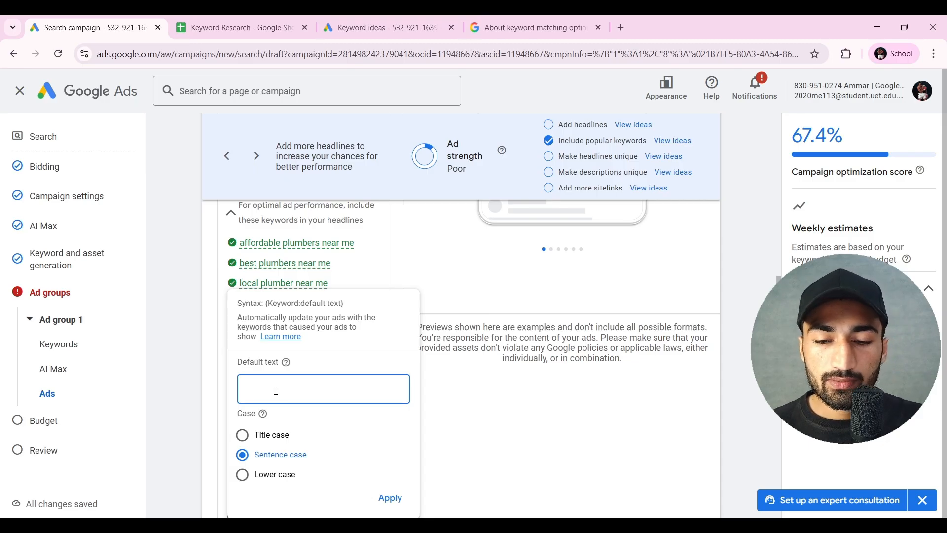
{"action": "type", "text": "Plumbers "}
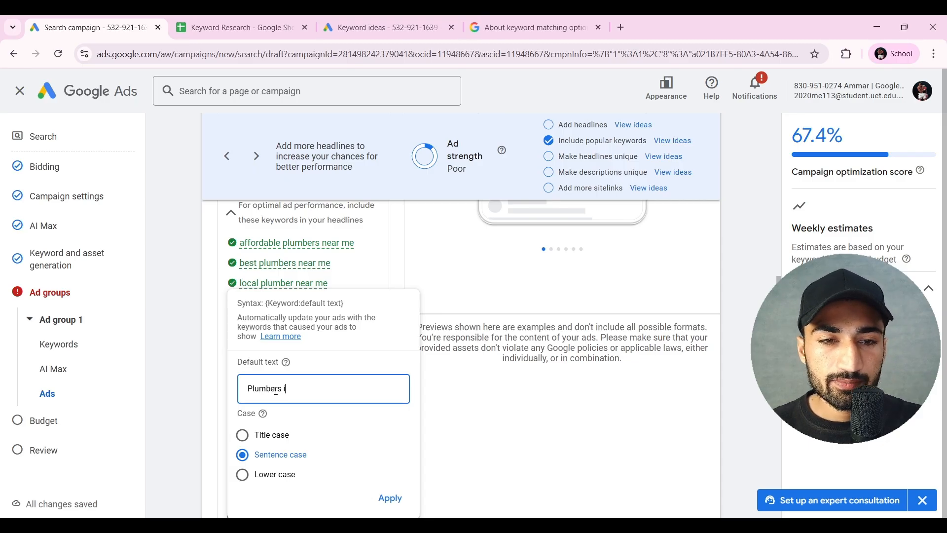
{"action": "type", "text": "in New York"}
{"action": "left_click", "coordinate": [394, 501]}
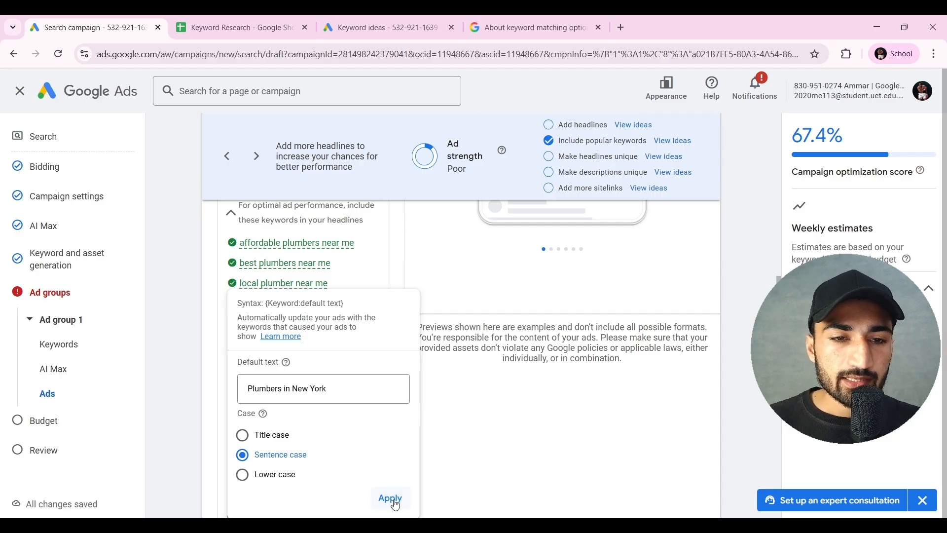
- Build the fourth headline as "Plumbers in" followed by a city-level location insertion with the default text "New York"
{"action": "scroll", "coordinate": [331, 434], "scroll_direction": "down", "scroll_amount": 1}
{"action": "left_click", "coordinate": [291, 438]}
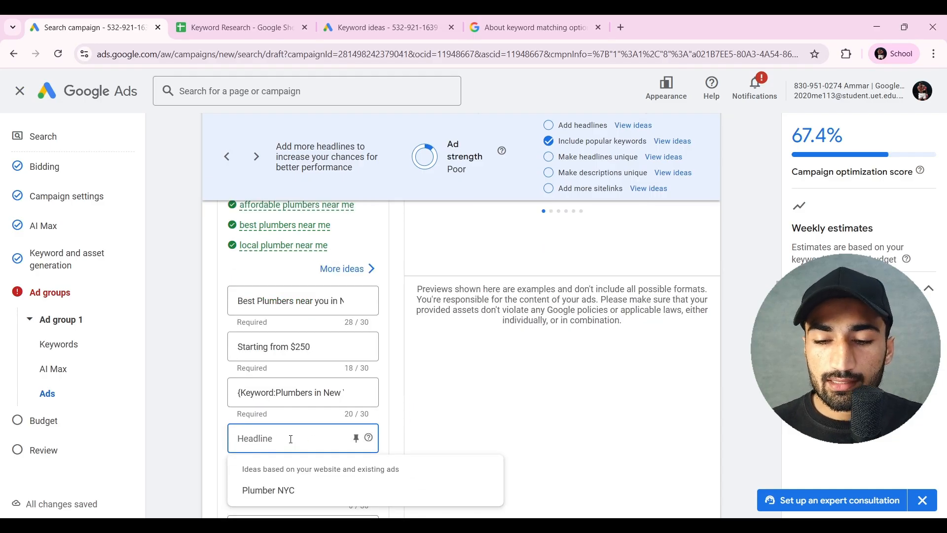
{"action": "type", "text": "{"}
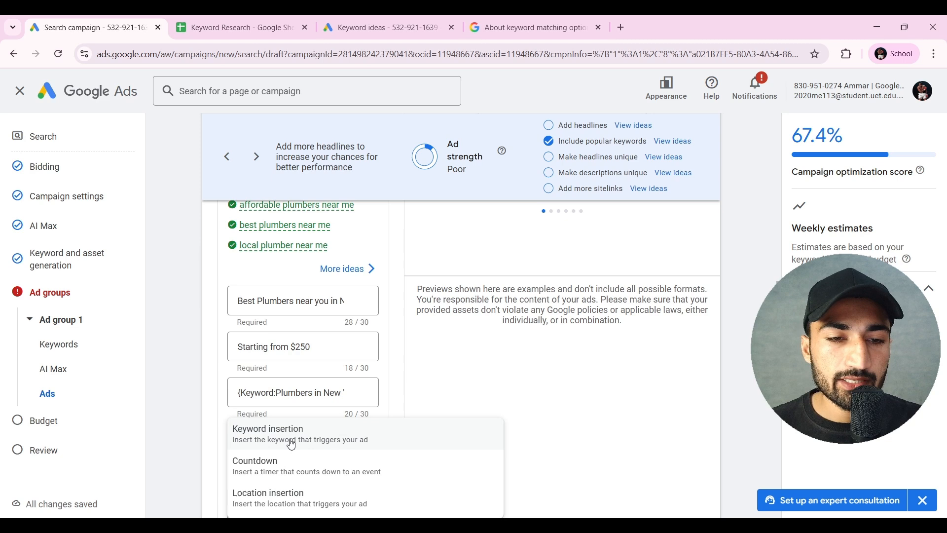
{"action": "left_click", "coordinate": [296, 513]}
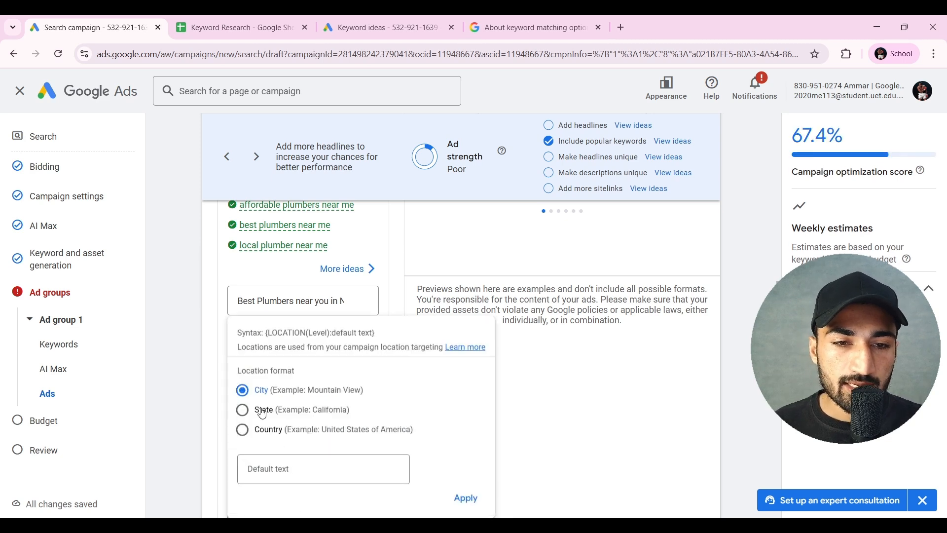
{"action": "left_click", "coordinate": [283, 471]}
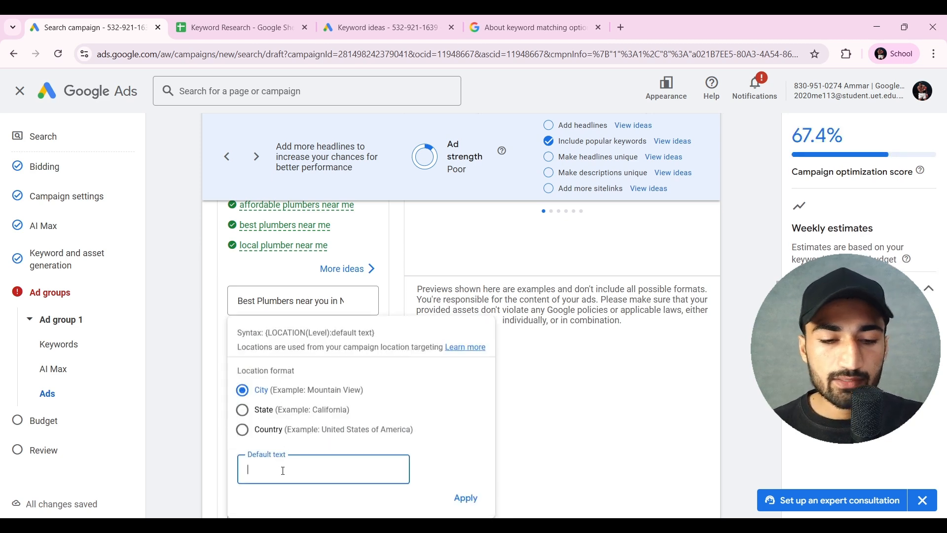
{"action": "type", "text": "New York"}
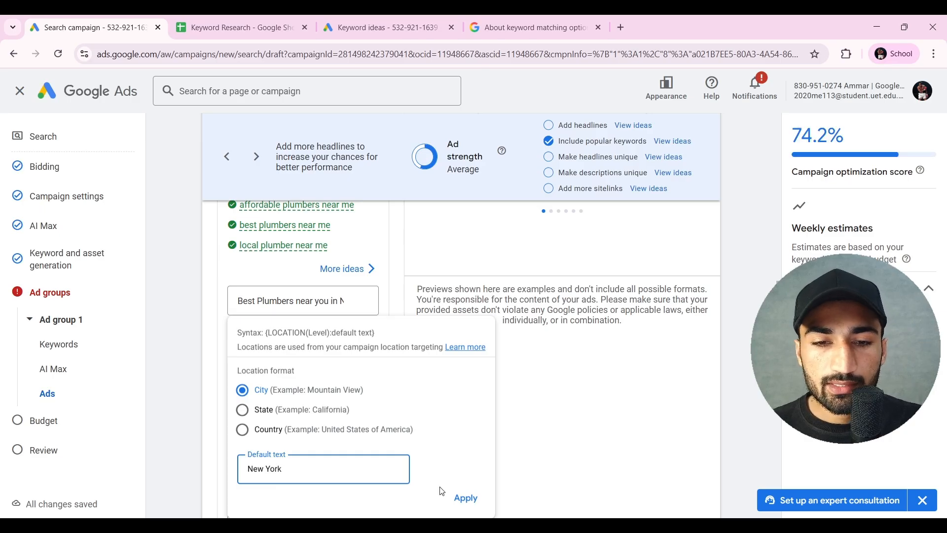
{"action": "left_click", "coordinate": [466, 499]}
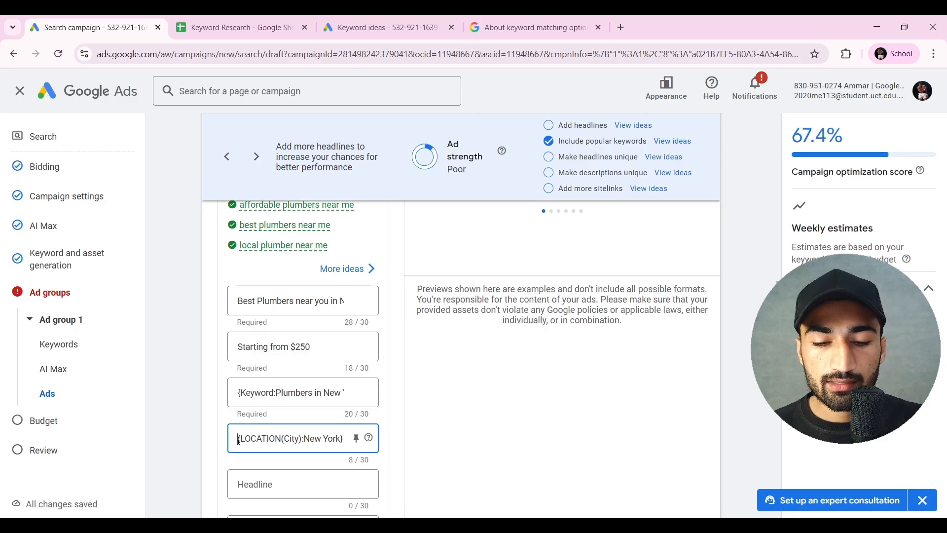
{"action": "left_click", "coordinate": [239, 438]}
{"action": "type", "text": "Plumbers in"}
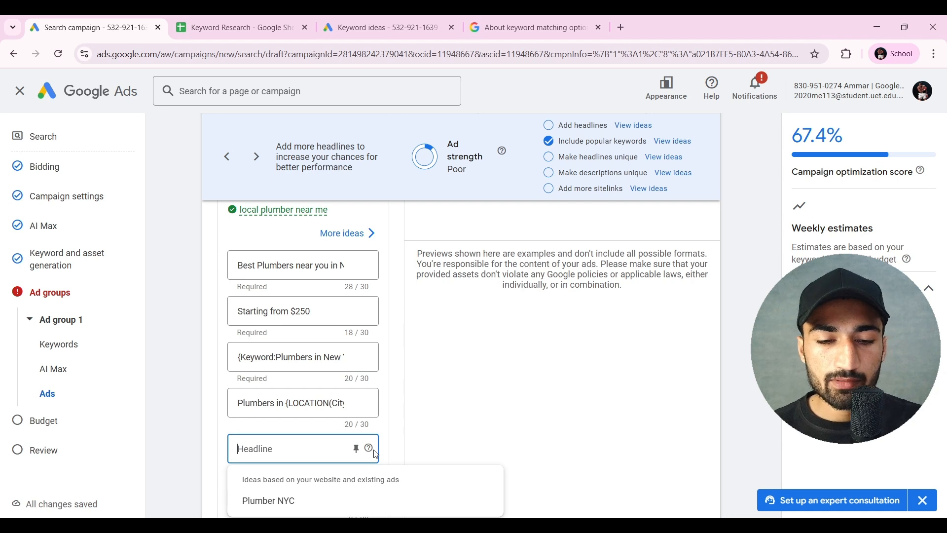
- Enter "Rated 5 Star by 100+ Customers" as the ad's fifth headline
{"action": "type", "text": "Rated"}
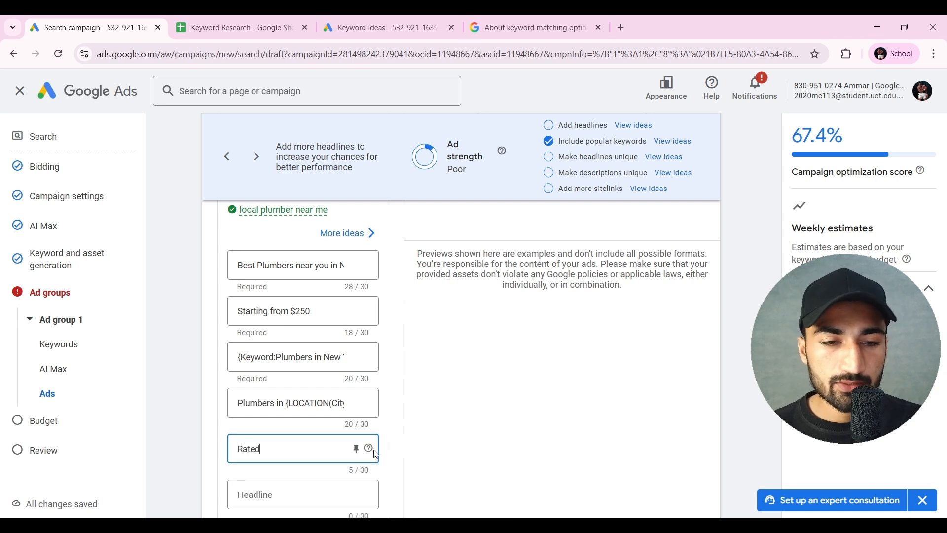
{"action": "type", "text": " 5"}
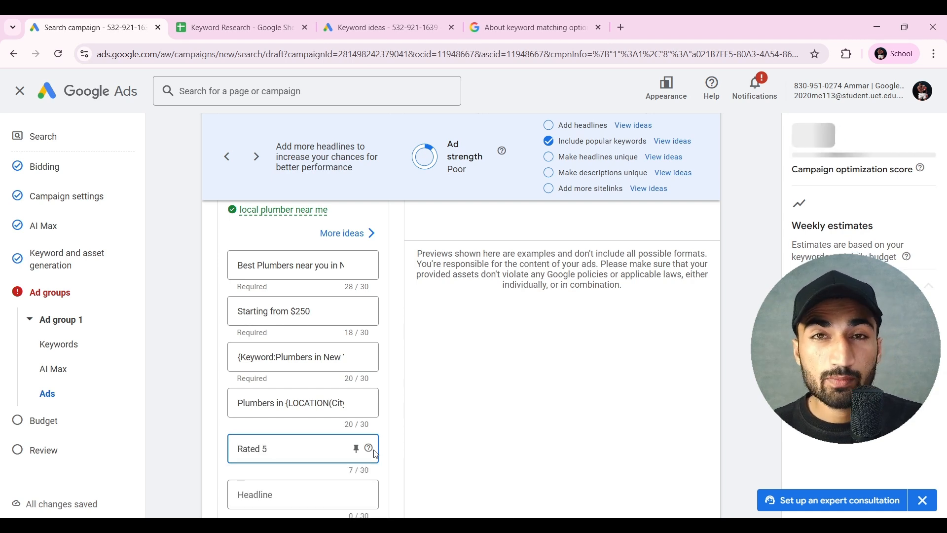
{"action": "type", "text": " Sta"}
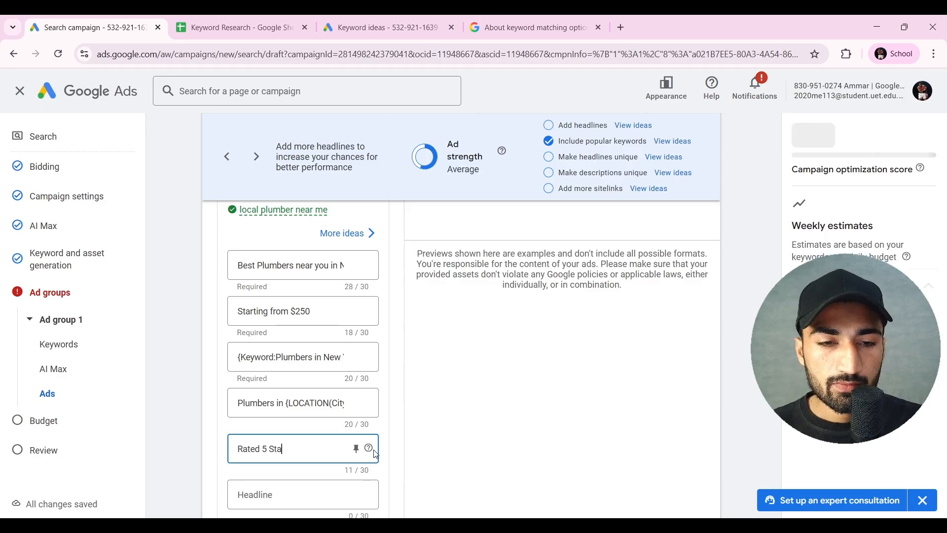
{"action": "type", "text": "r by 100"}
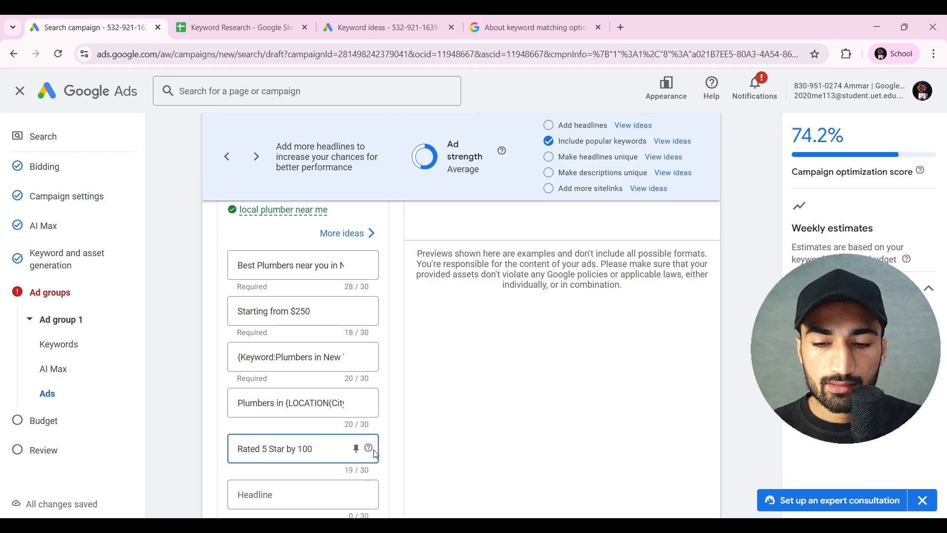
{"action": "type", "text": "+ Customers"}
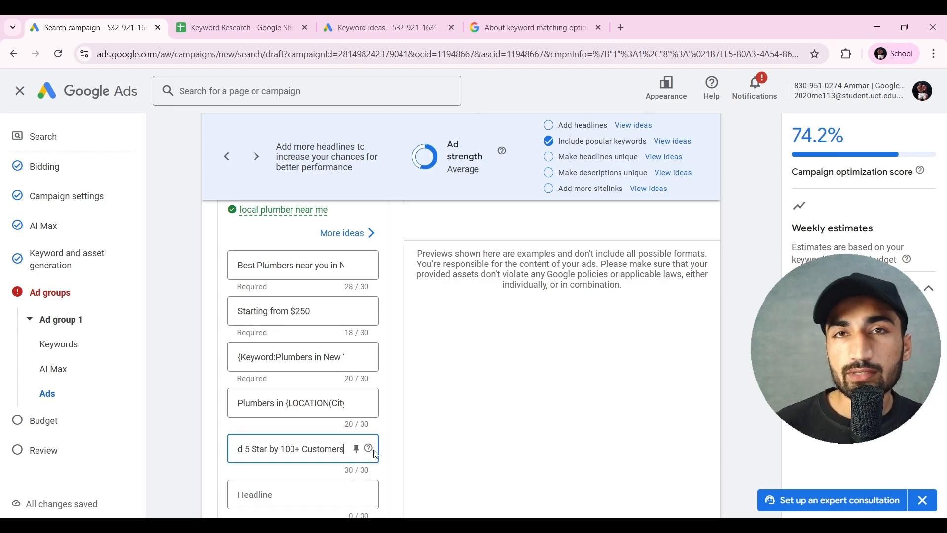
- Review the ad's remaining asset sections, from descriptions, images, business name and logo down to sitelinks
{"action": "scroll", "coordinate": [314, 465], "scroll_direction": "down", "scroll_amount": 1}
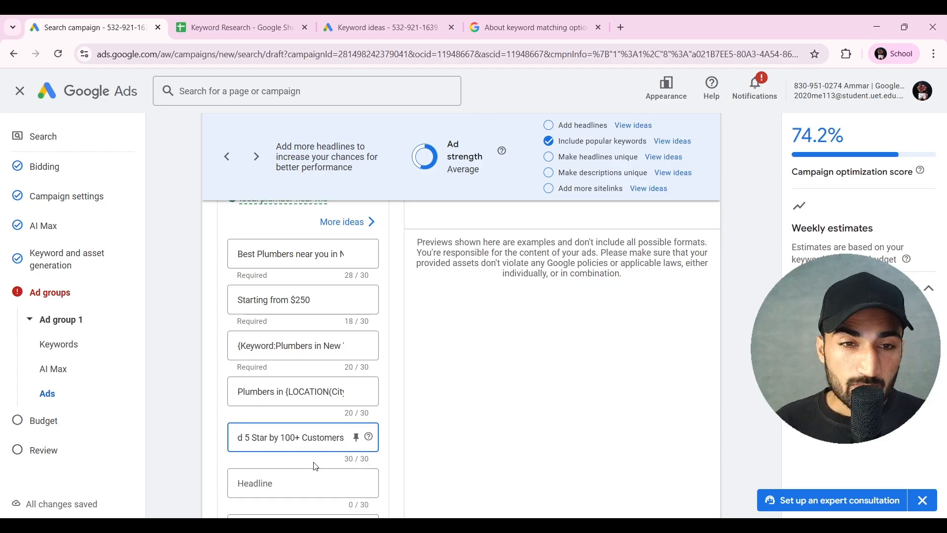
{"action": "scroll", "coordinate": [316, 467], "scroll_direction": "down", "scroll_amount": 1}
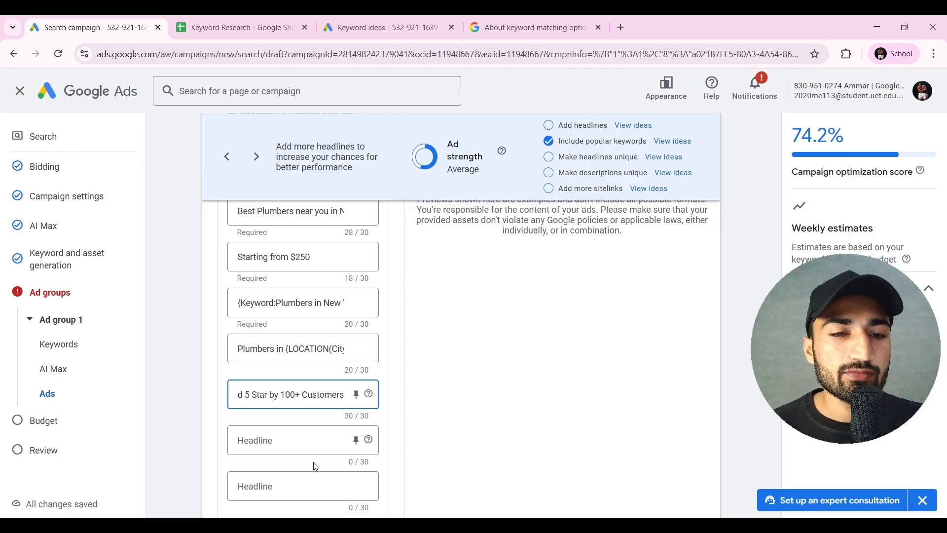
{"action": "scroll", "coordinate": [383, 343], "scroll_direction": "down", "scroll_amount": 5}
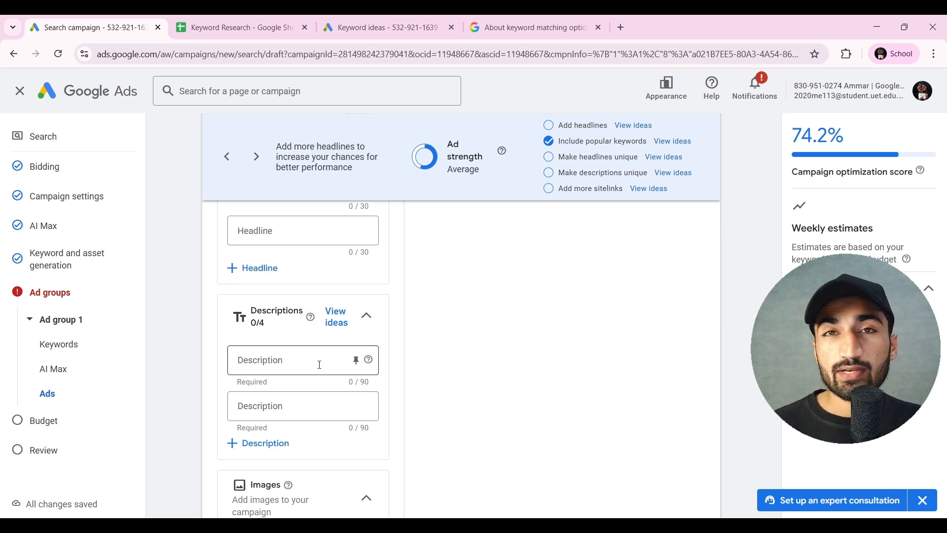
{"action": "scroll", "coordinate": [319, 365], "scroll_direction": "up", "scroll_amount": 4}
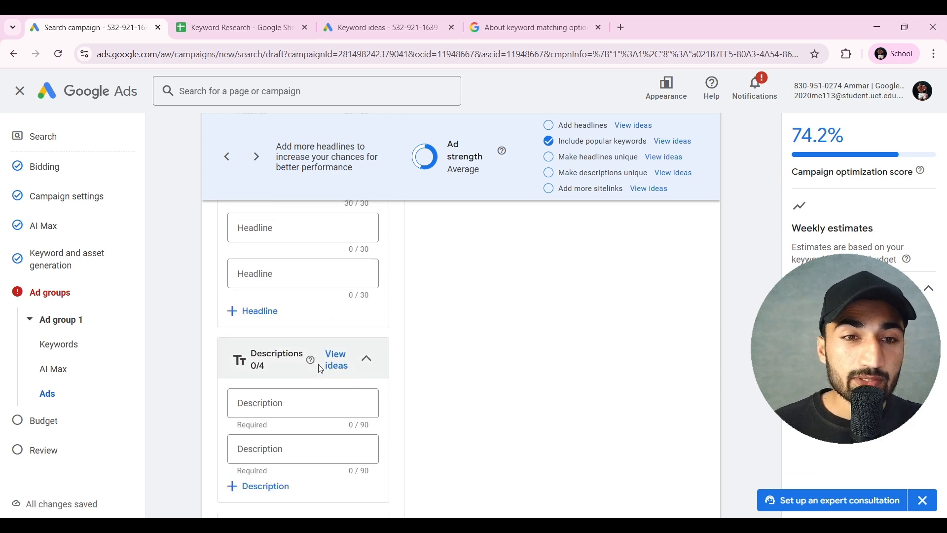
{"action": "scroll", "coordinate": [302, 359], "scroll_direction": "down", "scroll_amount": 4}
{"action": "left_click", "coordinate": [302, 359]}
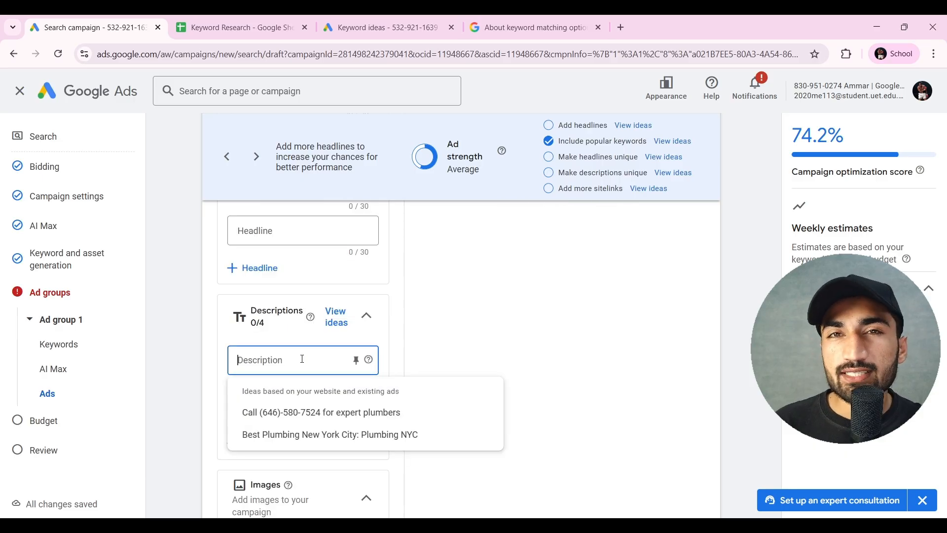
{"action": "left_click", "coordinate": [412, 348]}
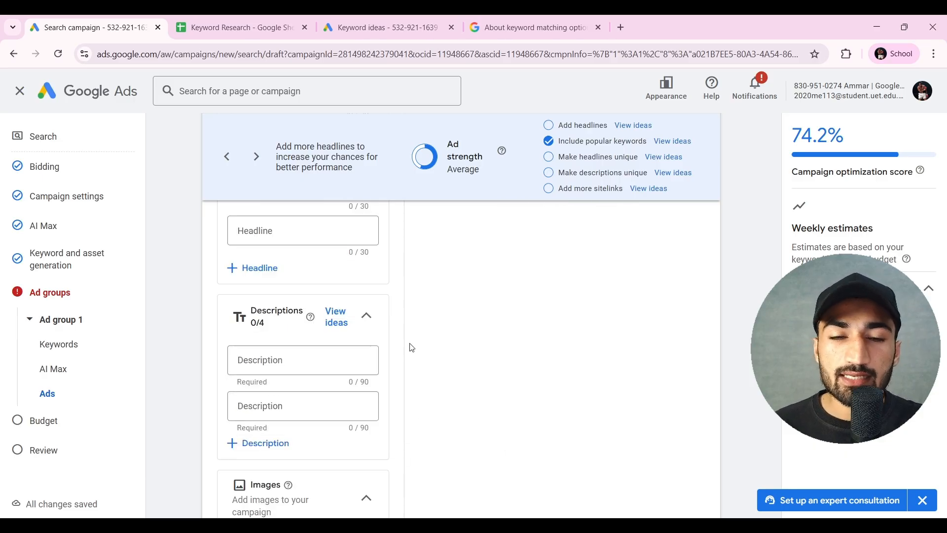
{"action": "scroll", "coordinate": [412, 348], "scroll_direction": "down", "scroll_amount": 1}
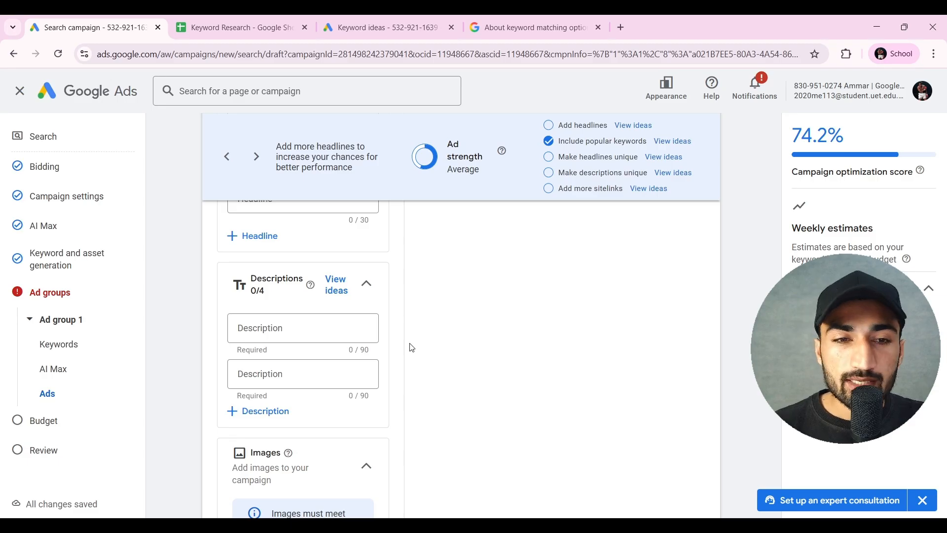
{"action": "scroll", "coordinate": [412, 348], "scroll_direction": "down", "scroll_amount": 5}
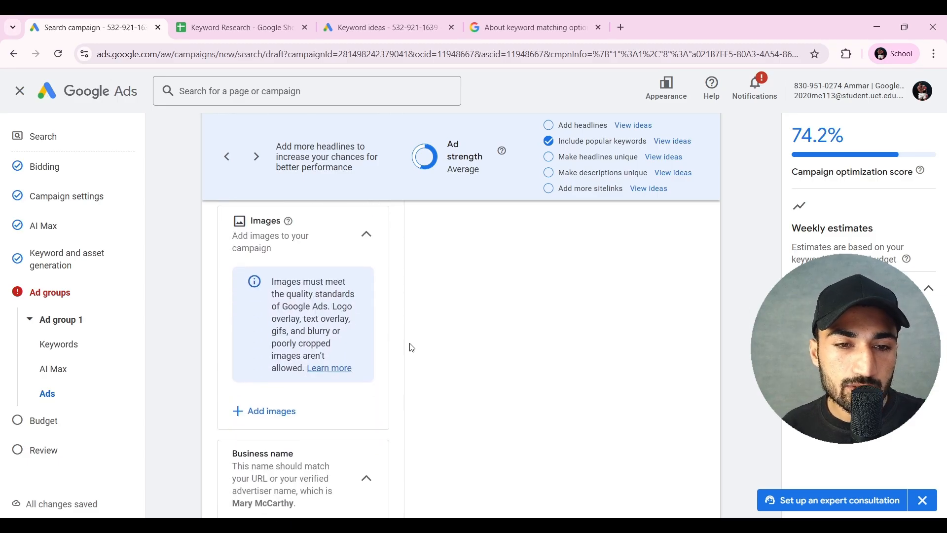
{"action": "scroll", "coordinate": [412, 348], "scroll_direction": "up", "scroll_amount": 1}
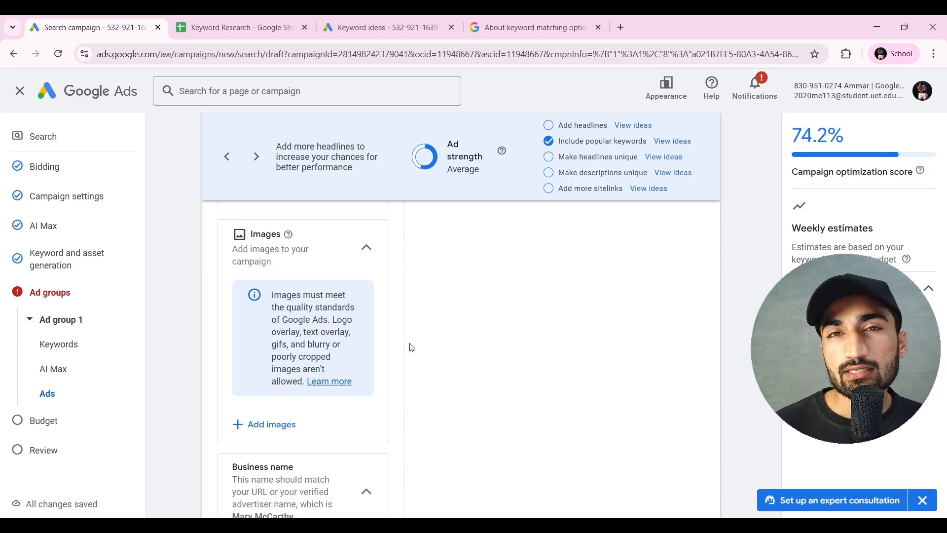
{"action": "scroll", "coordinate": [308, 380], "scroll_direction": "down", "scroll_amount": 1}
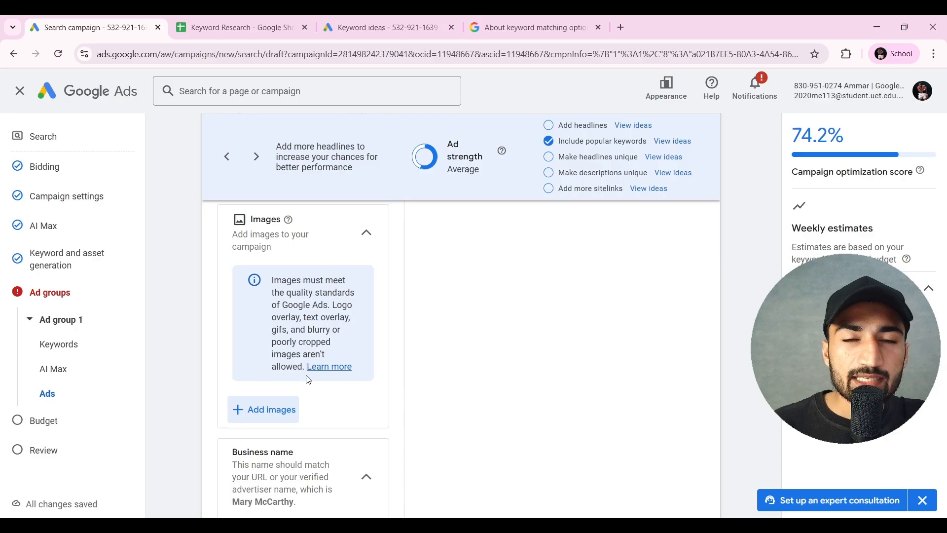
{"action": "scroll", "coordinate": [291, 345], "scroll_direction": "down", "scroll_amount": 5}
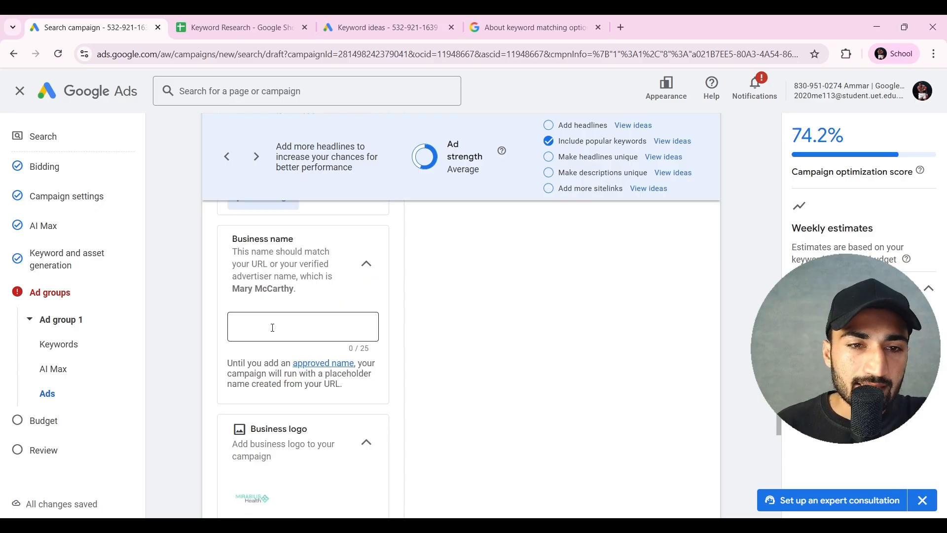
{"action": "scroll", "coordinate": [274, 332], "scroll_direction": "down", "scroll_amount": 4}
{"action": "scroll", "coordinate": [274, 332], "scroll_direction": "down", "scroll_amount": 3}
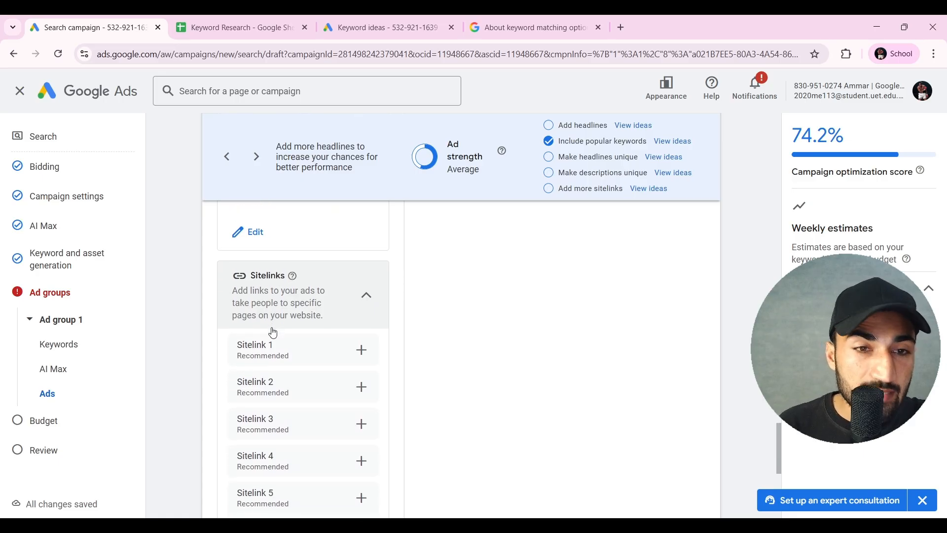
{"action": "scroll", "coordinate": [274, 333], "scroll_direction": "down", "scroll_amount": 1}
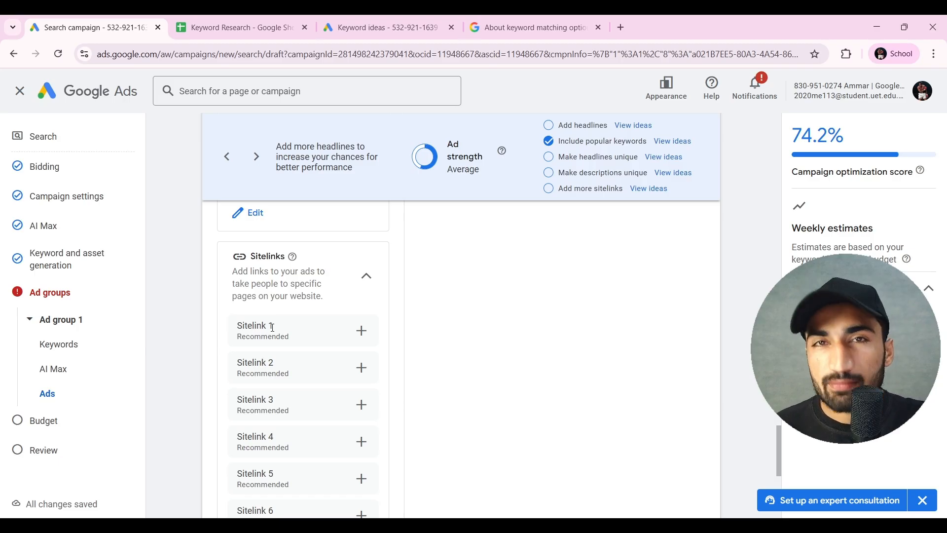
{"action": "scroll", "coordinate": [361, 329], "scroll_direction": "down", "scroll_amount": 1}
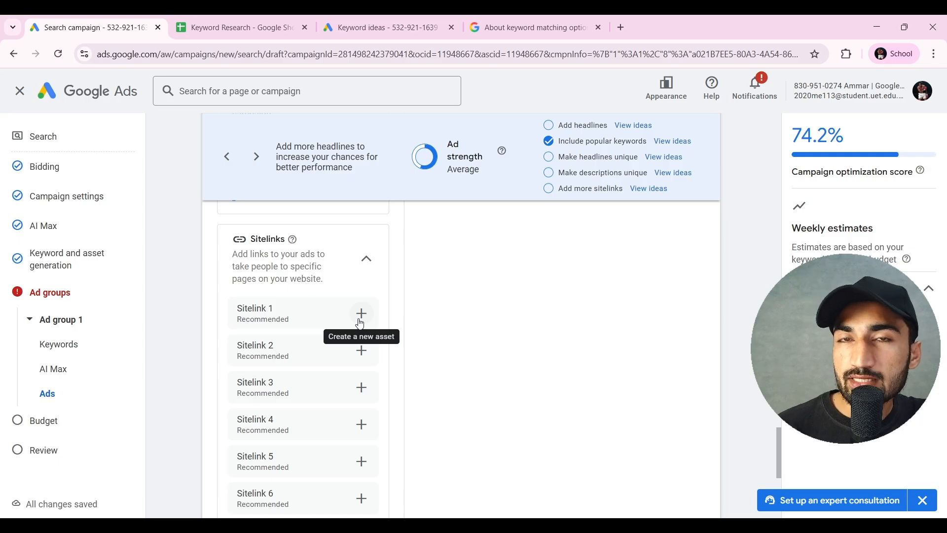
{"action": "left_click", "coordinate": [361, 314]}
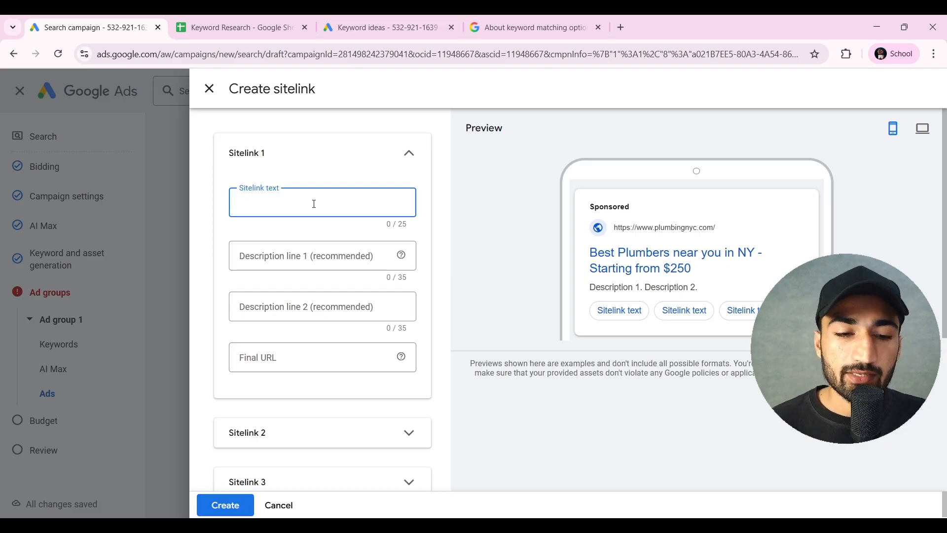
{"action": "type", "text": "Residential Plumbing"}
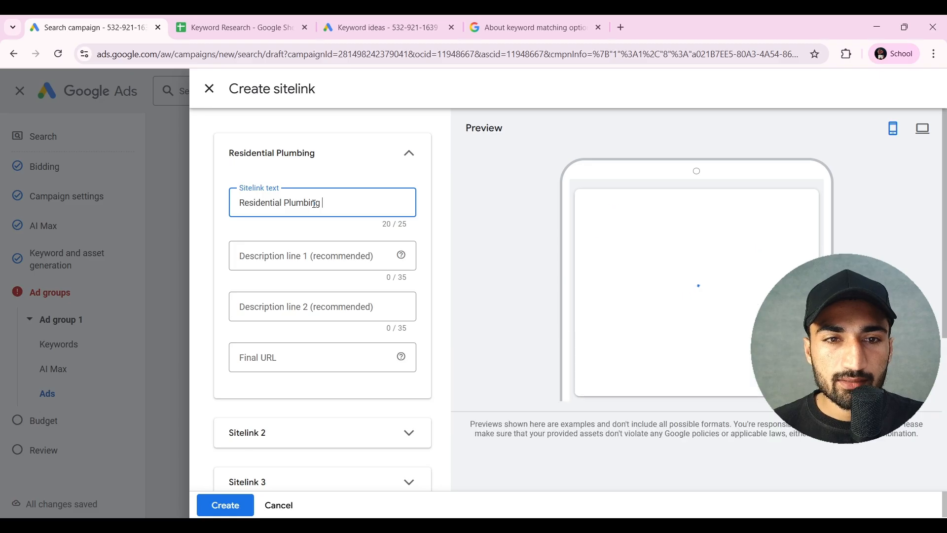
{"action": "type", "text": " NY"}
{"action": "left_click", "coordinate": [285, 258]}
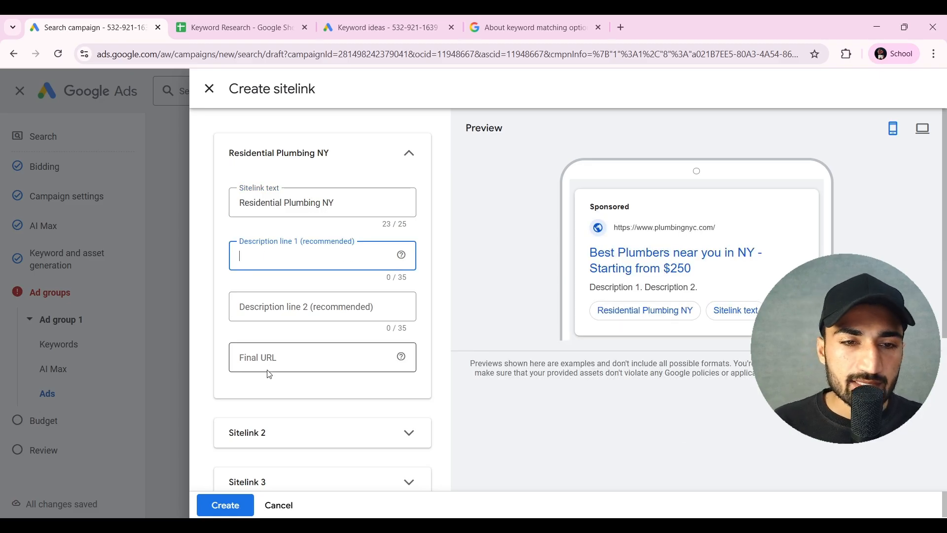
{"action": "left_click", "coordinate": [264, 355]}
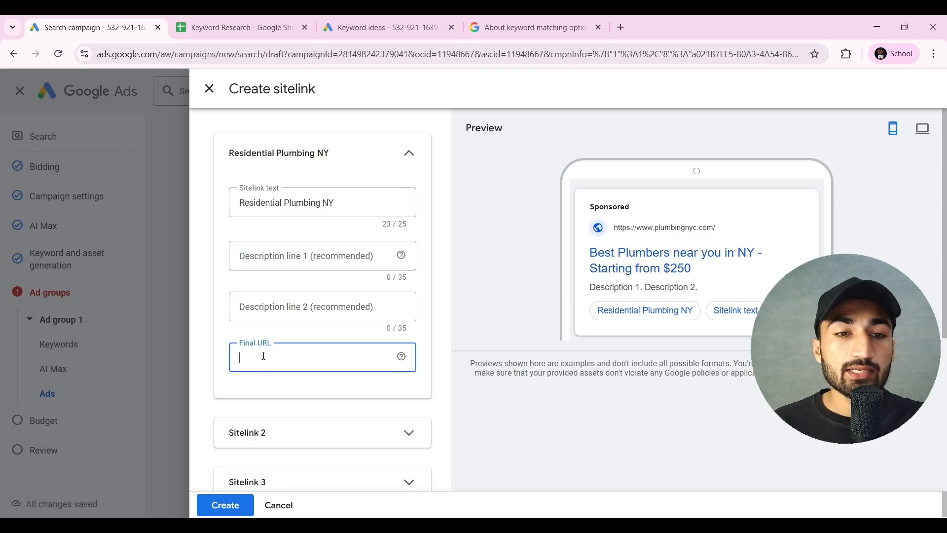
{"action": "scroll", "coordinate": [299, 368], "scroll_direction": "down", "scroll_amount": 3}
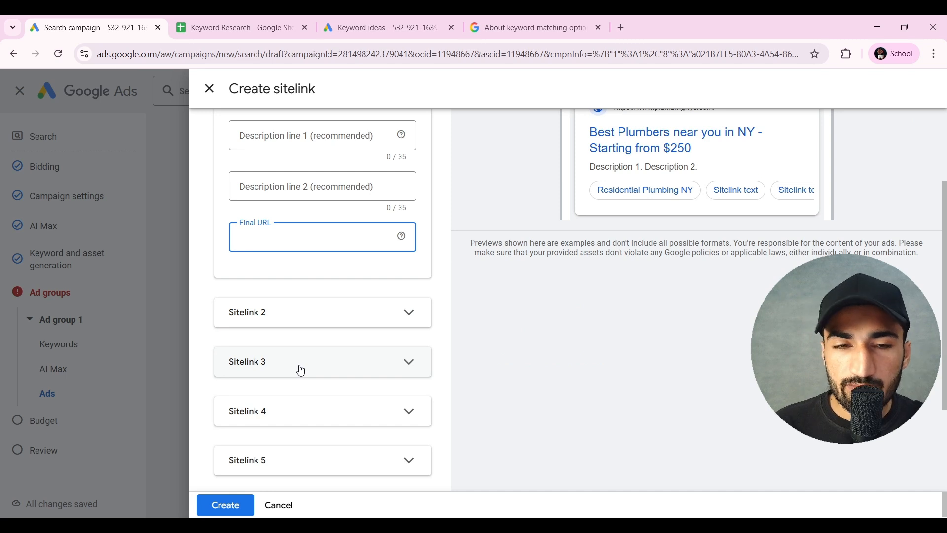
{"action": "scroll", "coordinate": [301, 370], "scroll_direction": "up", "scroll_amount": 3}
{"action": "triple_click", "coordinate": [339, 203]}
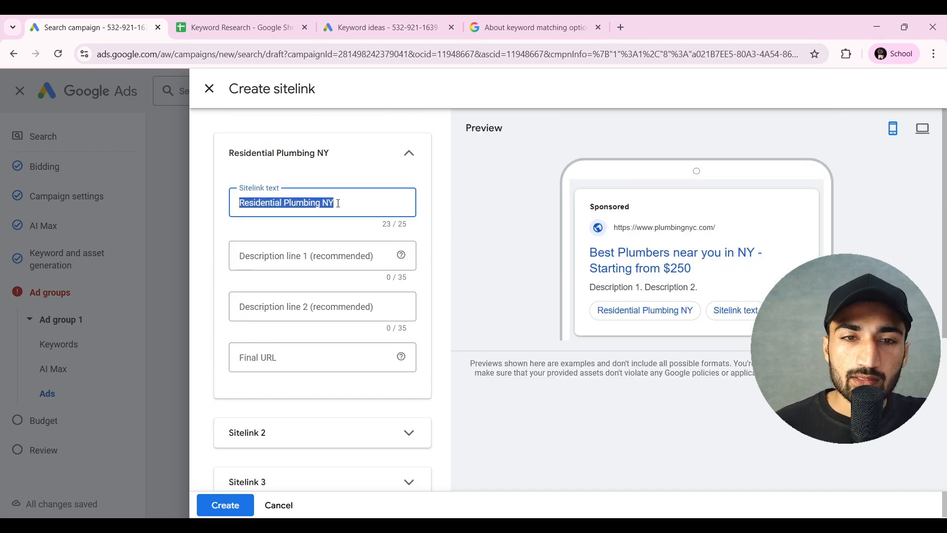
{"action": "key", "text": "BackSpace"}
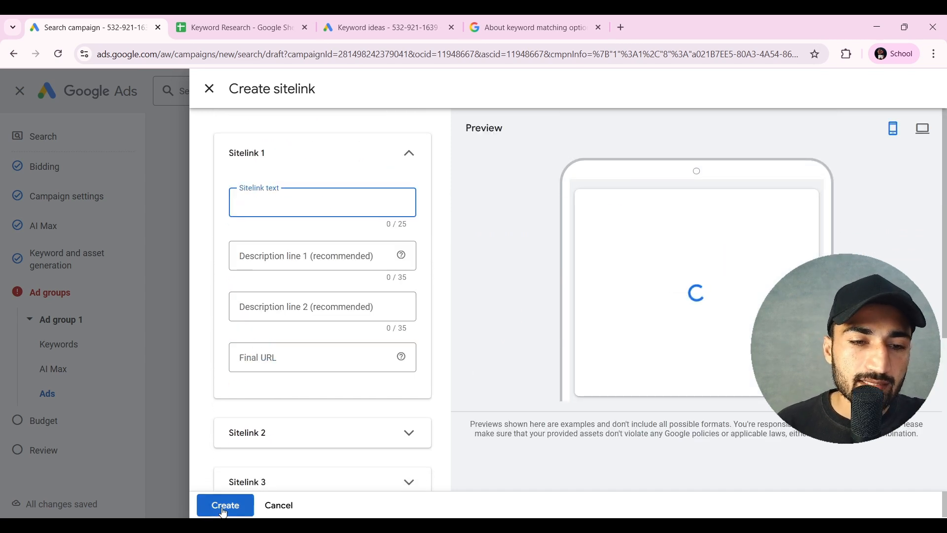
{"action": "left_click", "coordinate": [273, 506]}
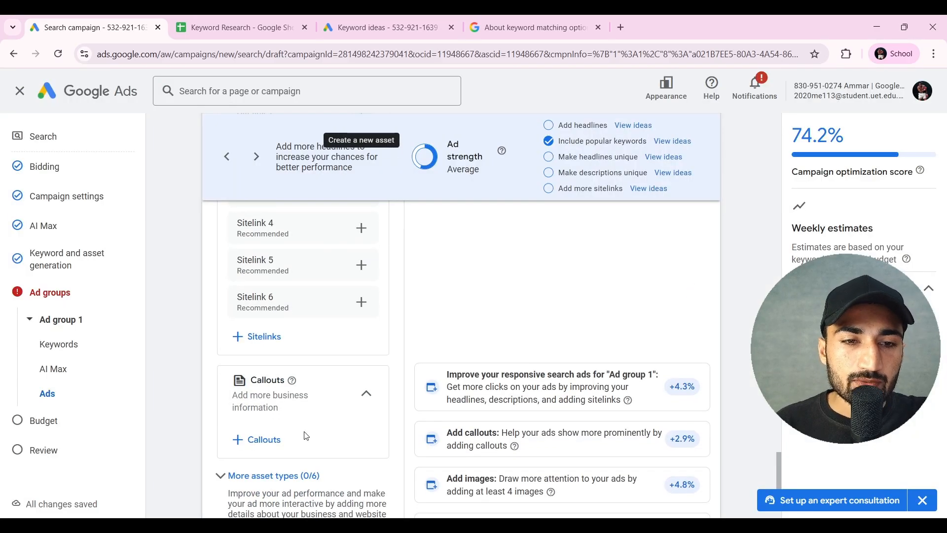
- Start new campaign-level callouts and enter "Free estimate" as the first callout text
{"action": "left_click", "coordinate": [271, 438]}
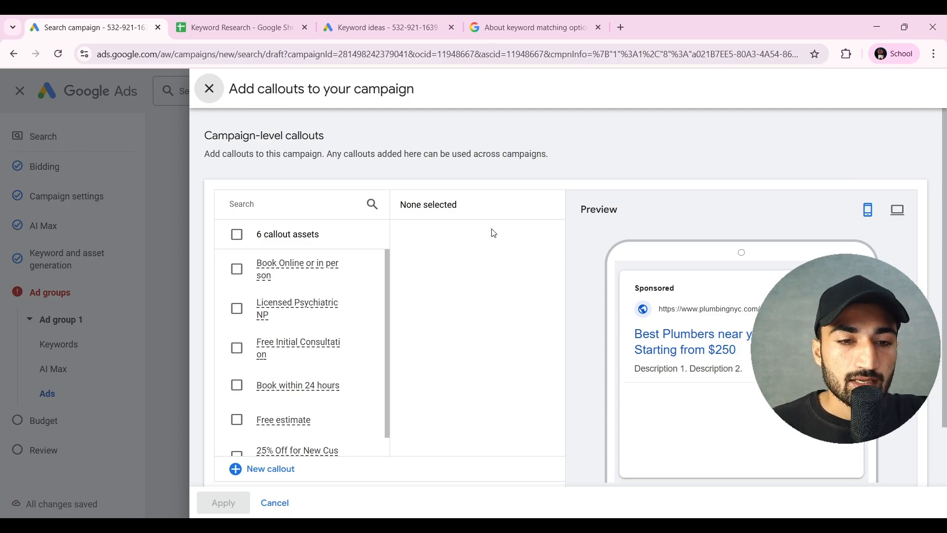
{"action": "left_click", "coordinate": [264, 469]}
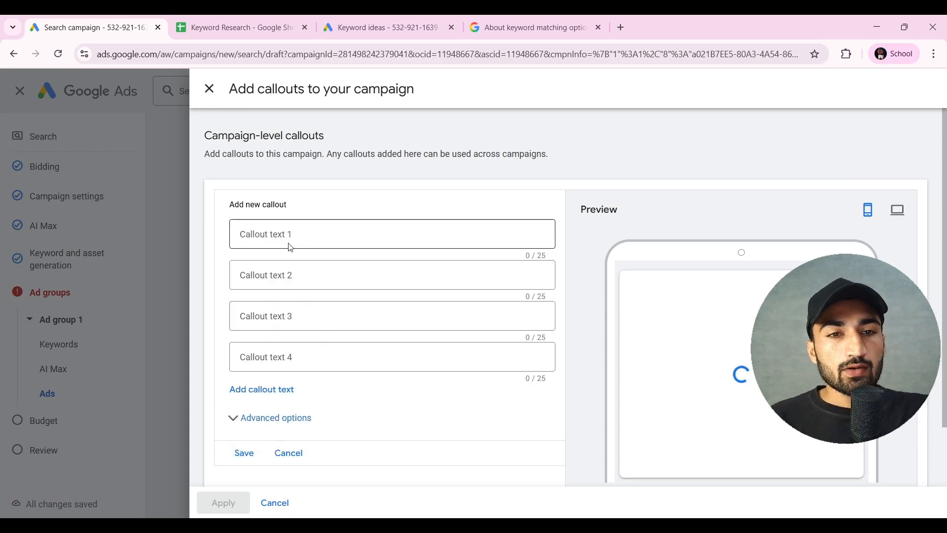
{"action": "left_click", "coordinate": [288, 235]}
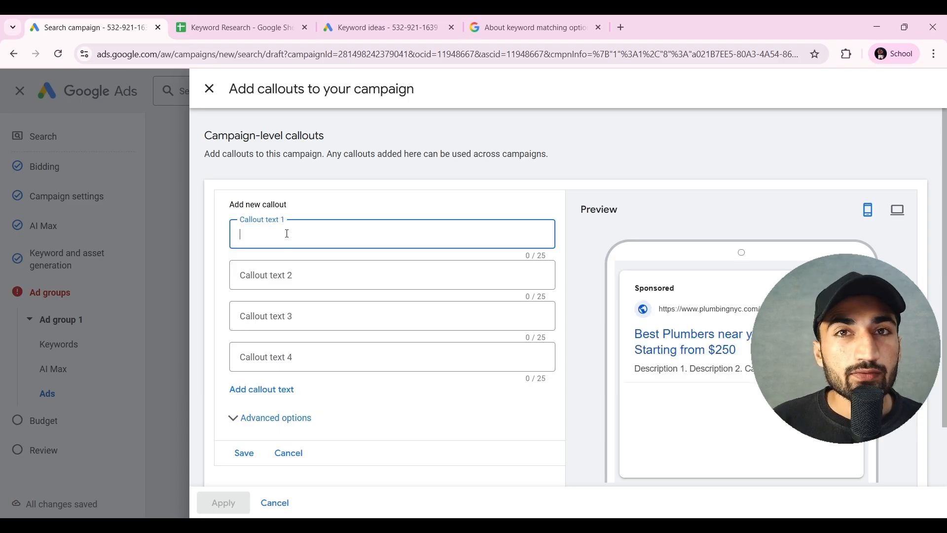
{"action": "type", "text": "Free"}
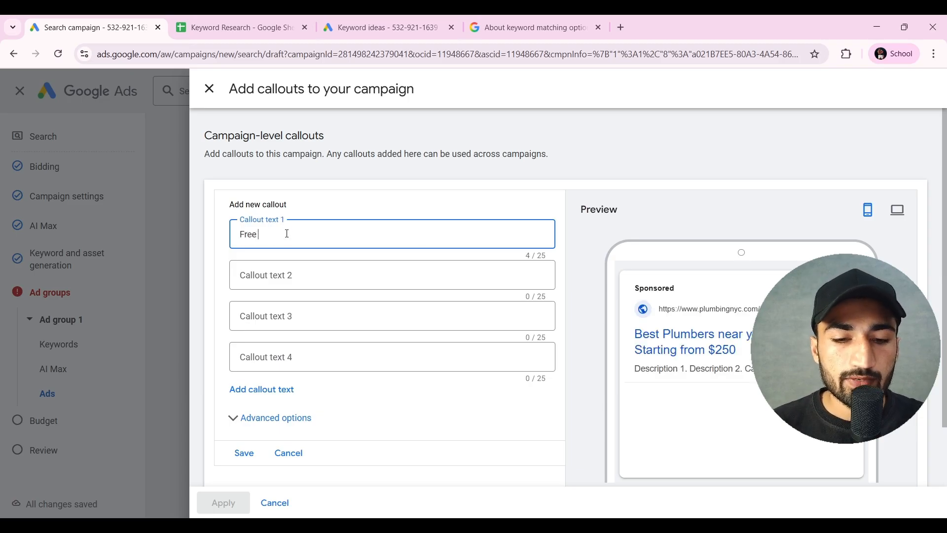
{"action": "type", "text": " estimate"}
- Enter "10% Off for new Customers" and "Book same day service" as the second and third callouts, then save and apply the callouts to the campaign
{"action": "left_click", "coordinate": [293, 272]}
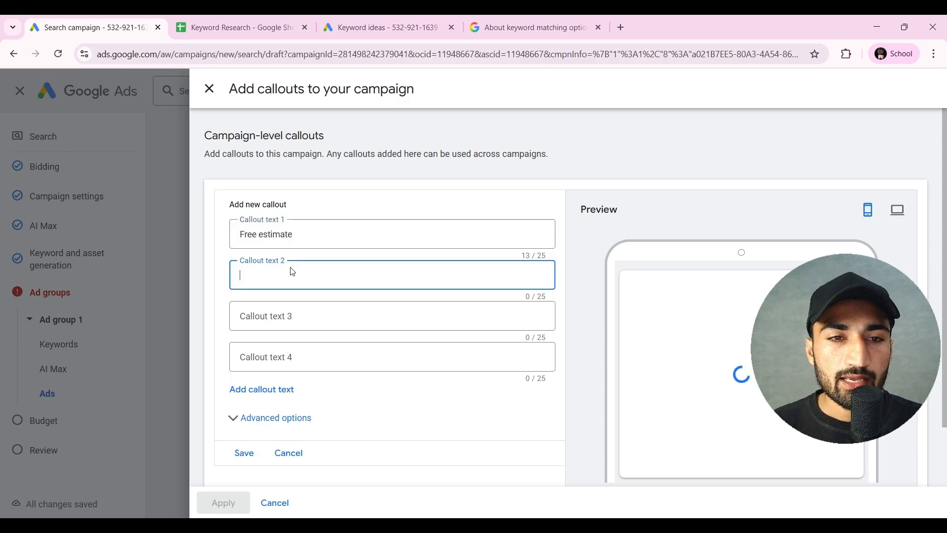
{"action": "type", "text": "10"}
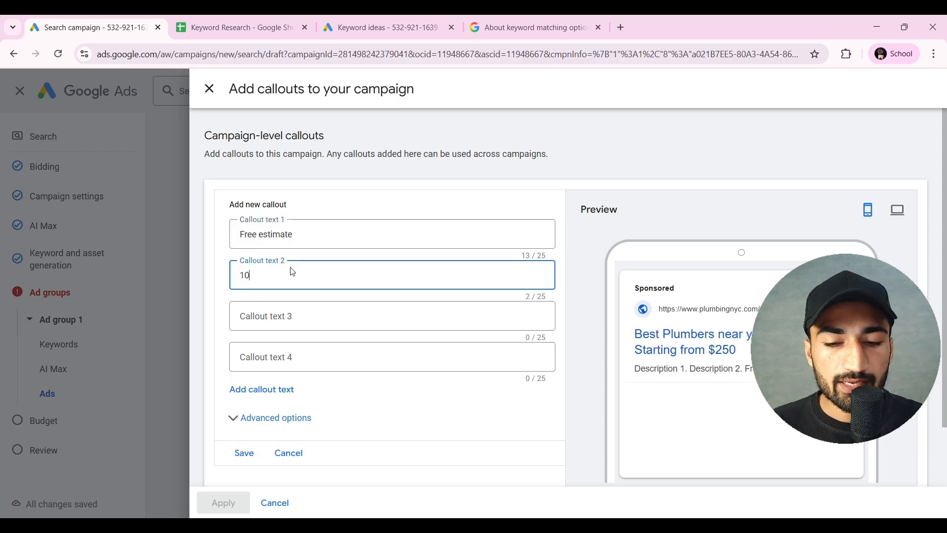
{"action": "type", "text": "% Off for new Customers"}
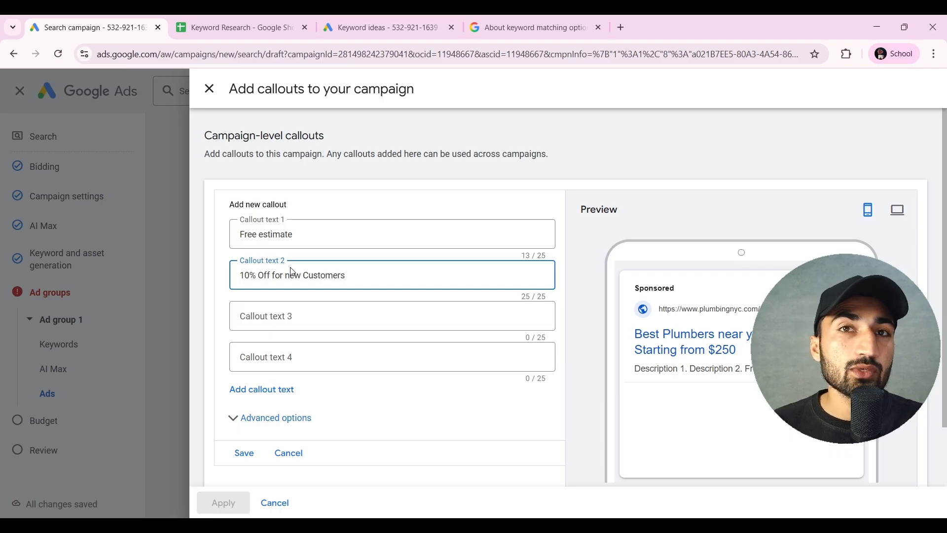
{"action": "left_click", "coordinate": [302, 315]}
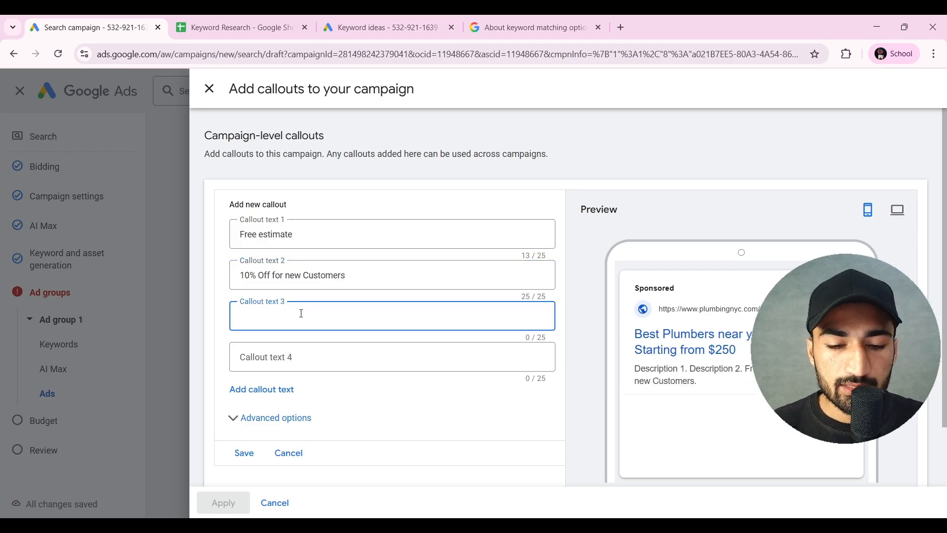
{"action": "type", "text": "Book same da"}
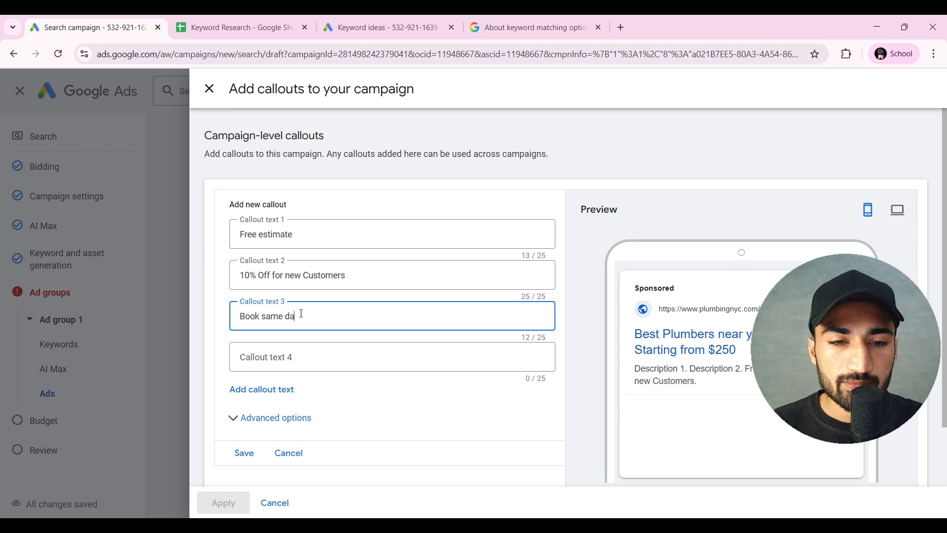
{"action": "type", "text": "y service"}
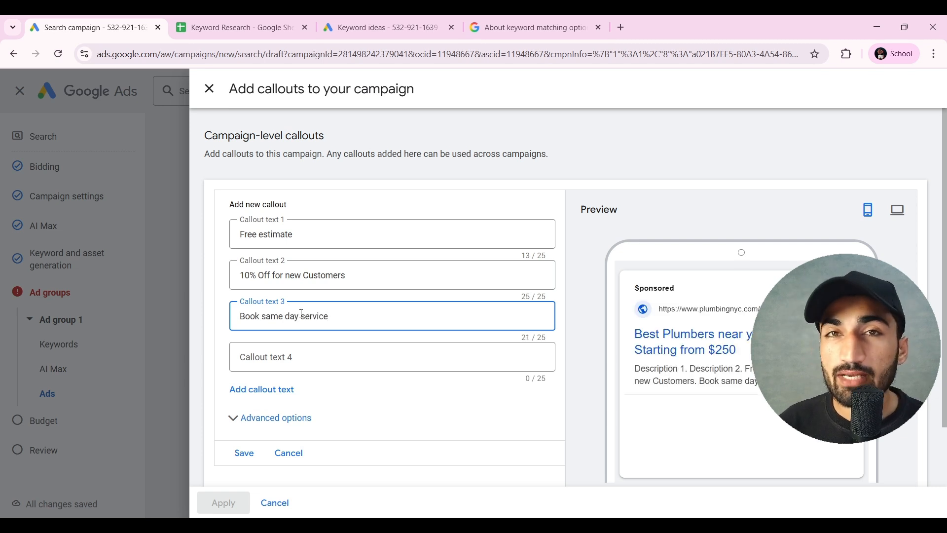
{"action": "left_click", "coordinate": [245, 454]}
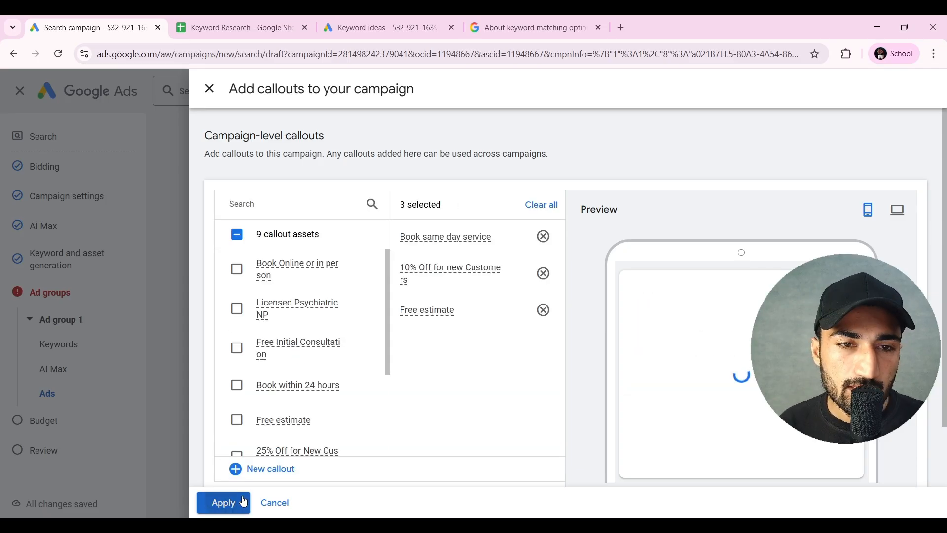
{"action": "left_click", "coordinate": [244, 502]}
- Start a new structured snippet from the additional asset types and choose "Service catalog" as its English header type
{"action": "scroll", "coordinate": [372, 446], "scroll_direction": "down", "scroll_amount": 2}
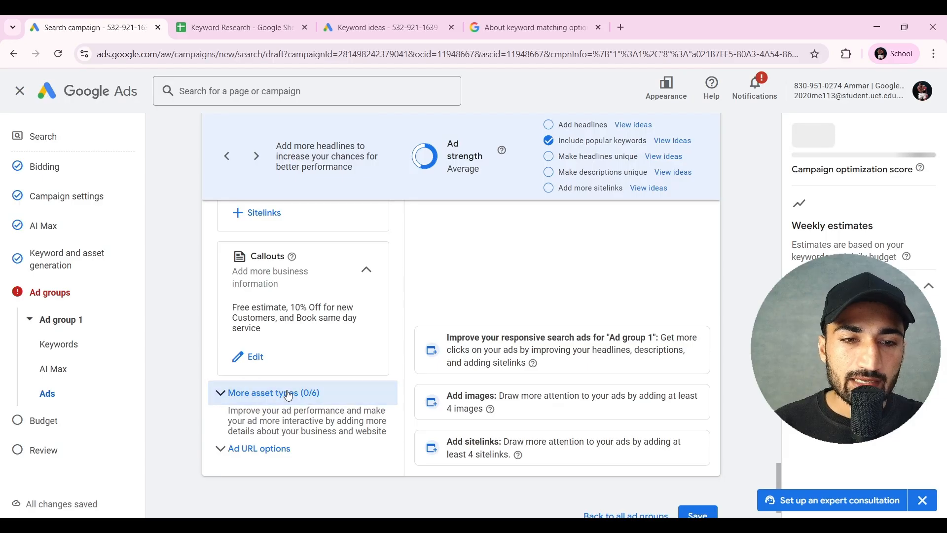
{"action": "left_click", "coordinate": [288, 394]}
{"action": "scroll", "coordinate": [287, 409], "scroll_direction": "down", "scroll_amount": 3}
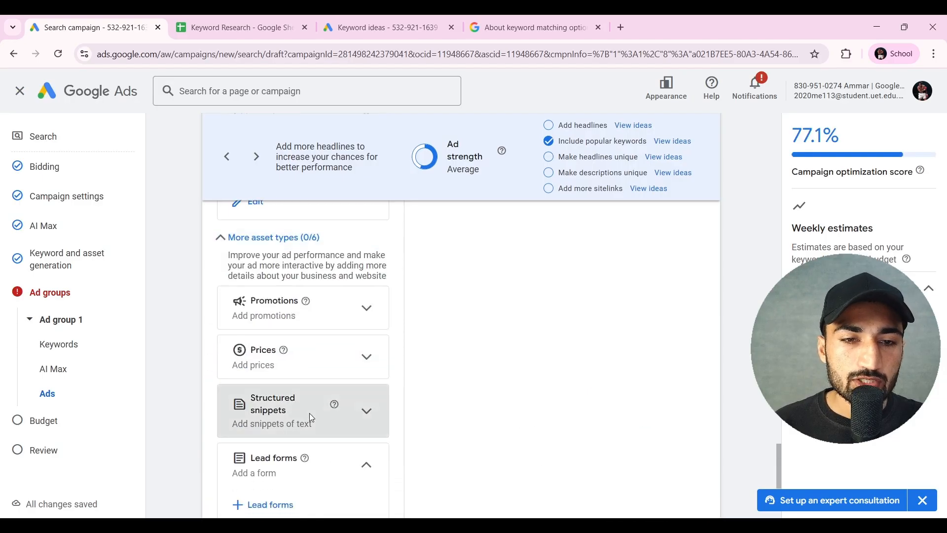
{"action": "left_click", "coordinate": [311, 417]}
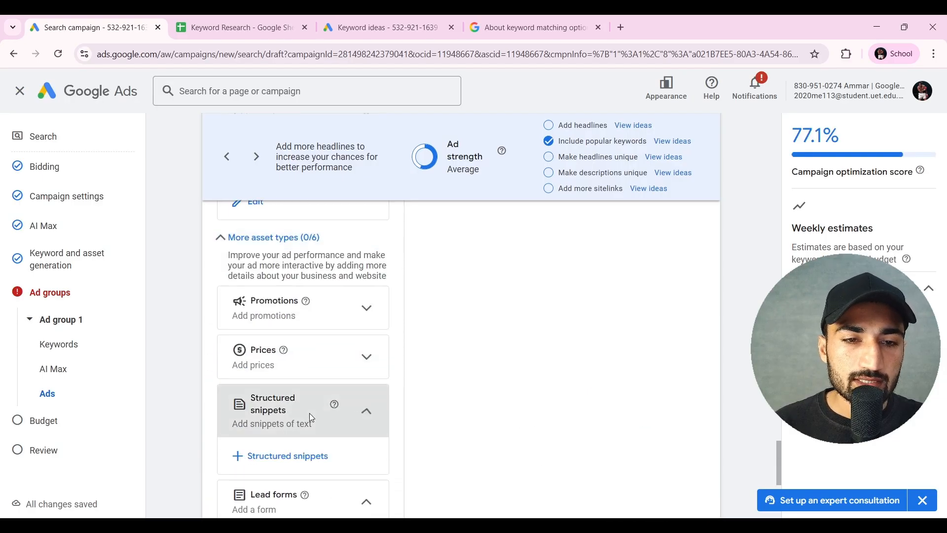
{"action": "left_click", "coordinate": [299, 456]}
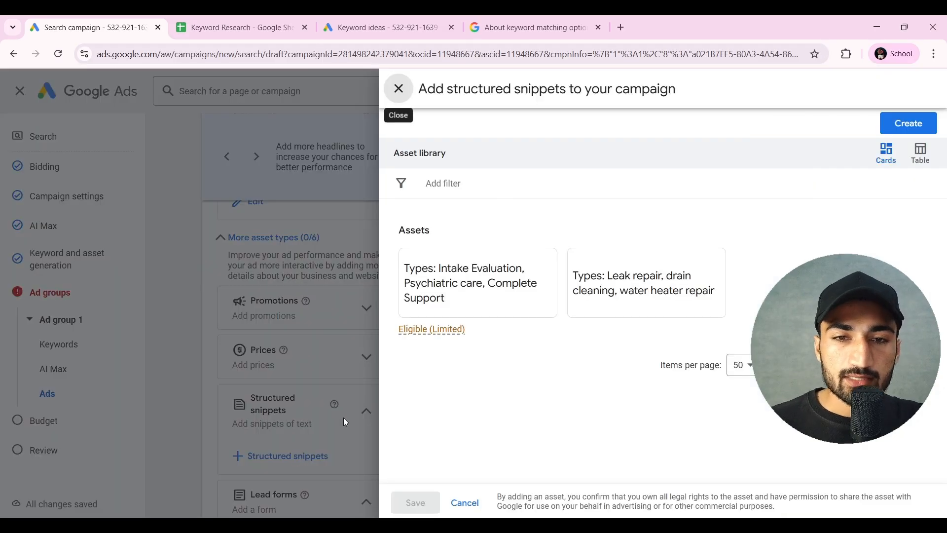
{"action": "left_click", "coordinate": [908, 123]}
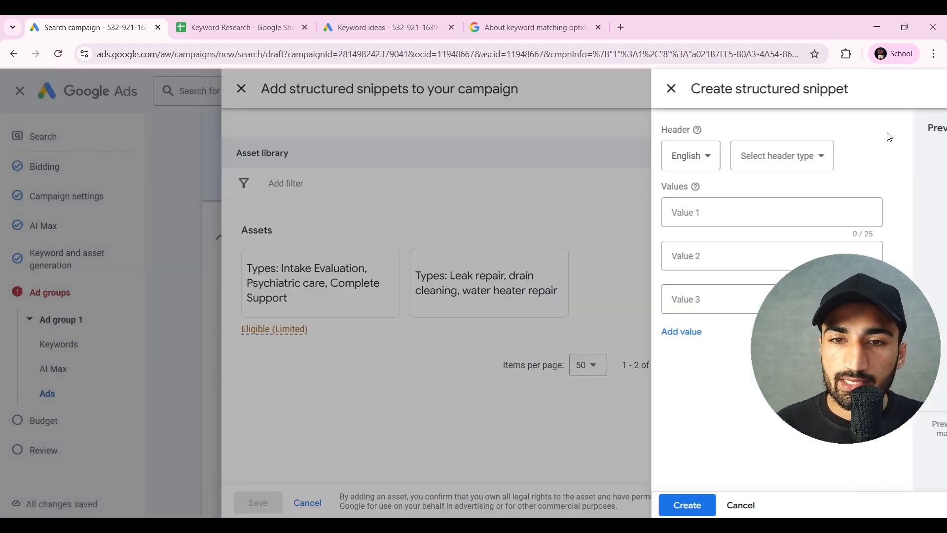
{"action": "left_click", "coordinate": [309, 163]}
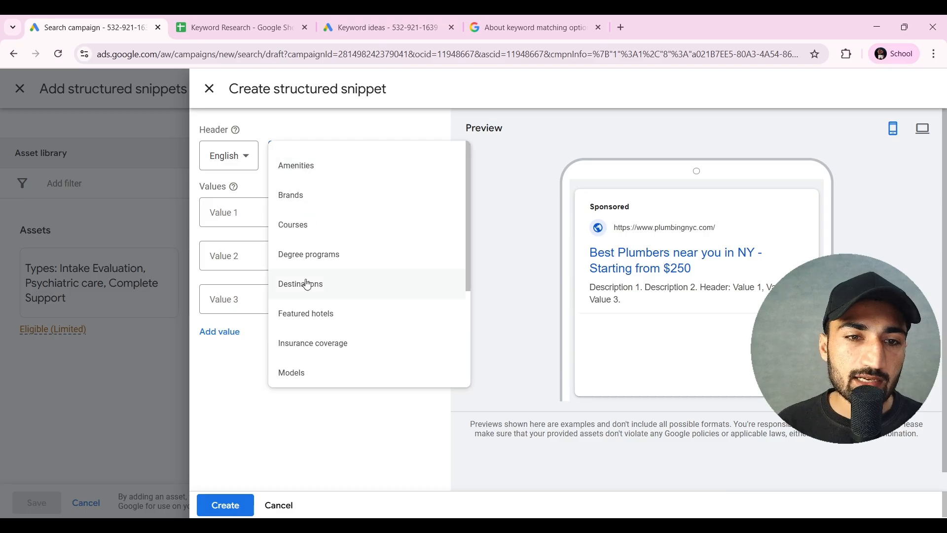
{"action": "scroll", "coordinate": [307, 282], "scroll_direction": "down", "scroll_amount": 2}
{"action": "scroll", "coordinate": [307, 285], "scroll_direction": "down", "scroll_amount": 1}
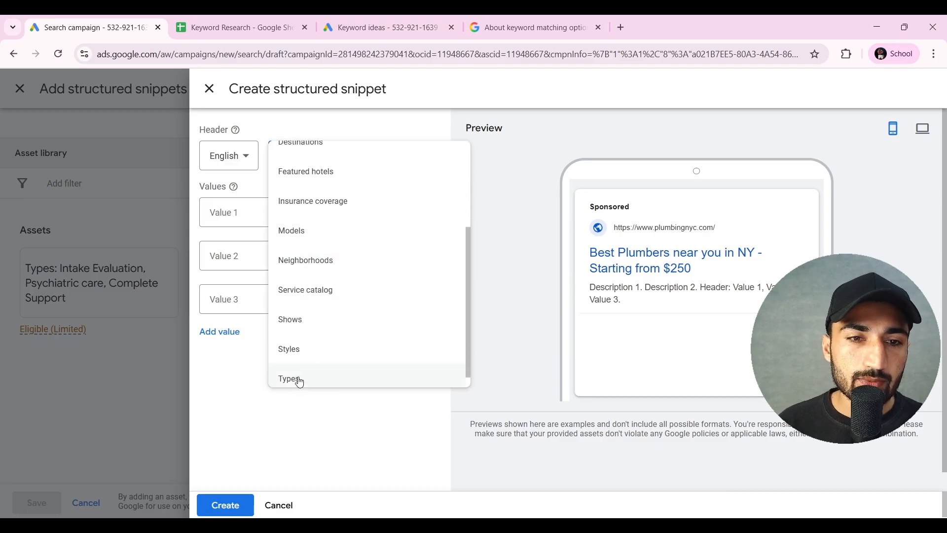
{"action": "left_click", "coordinate": [314, 296]}
- Give the snippet the values "Bothroom Repair", "Leak Repair" and "Residential Plumbing", create it and save it to the campaign
{"action": "left_click", "coordinate": [279, 218]}
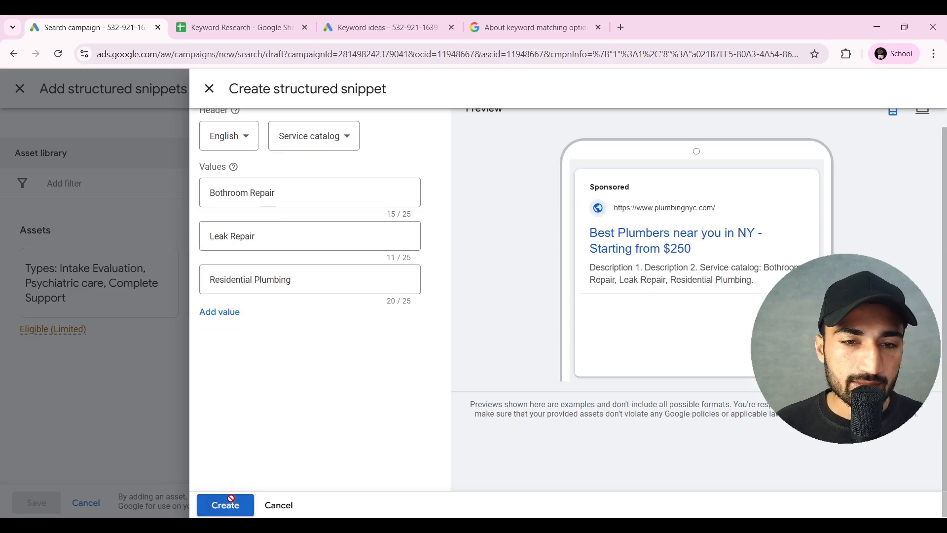
{"action": "left_click", "coordinate": [231, 504]}
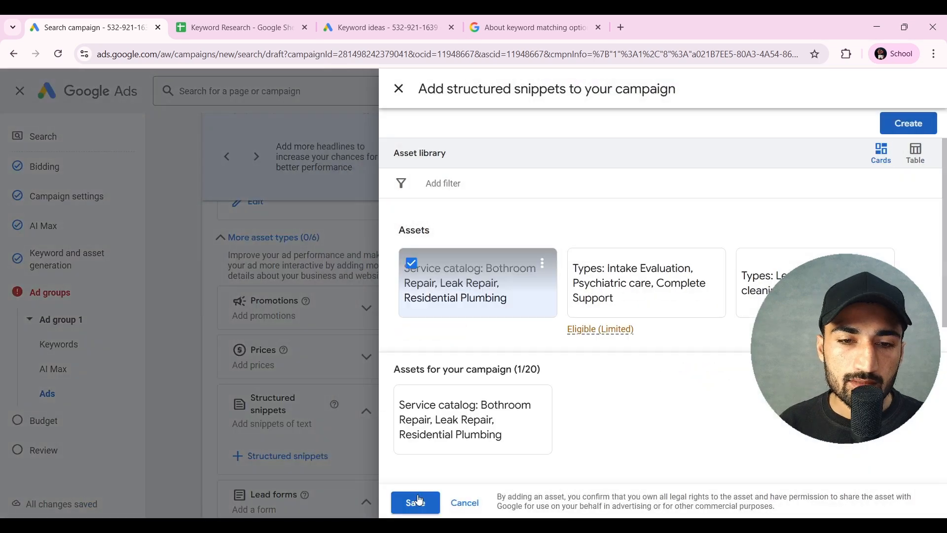
{"action": "left_click", "coordinate": [419, 500]}
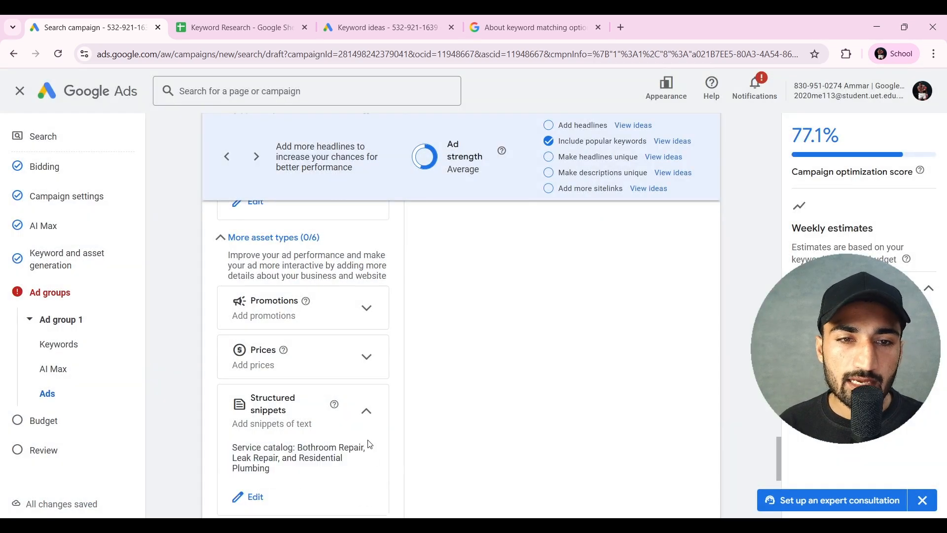
- Start a new campaign-level promotion with a percent discount of 10%
{"action": "left_click", "coordinate": [359, 315]}
{"action": "left_click", "coordinate": [286, 344]}
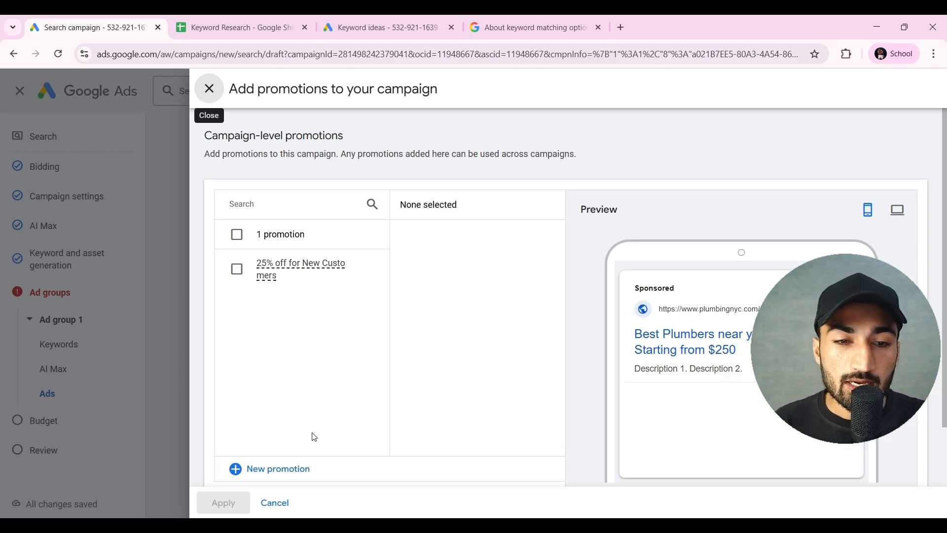
{"action": "left_click", "coordinate": [281, 471]}
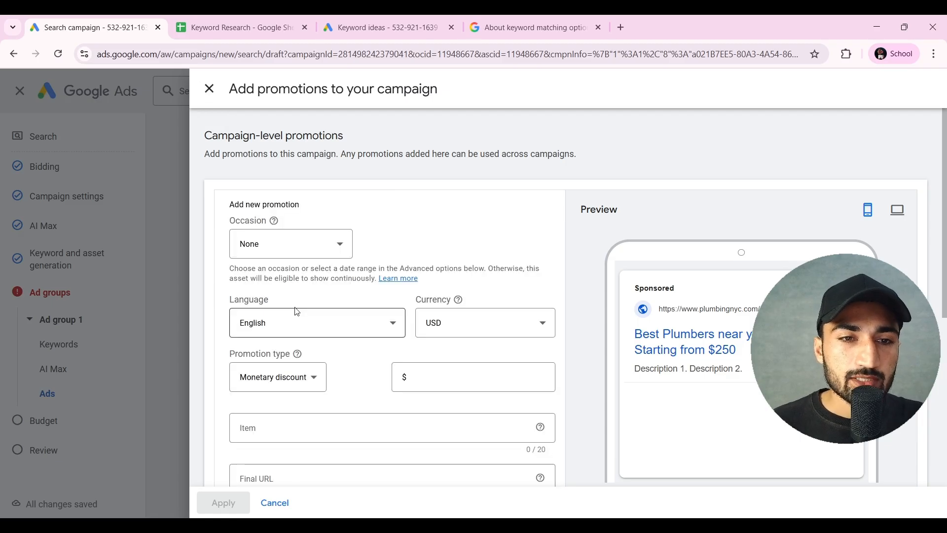
{"action": "left_click", "coordinate": [282, 387]}
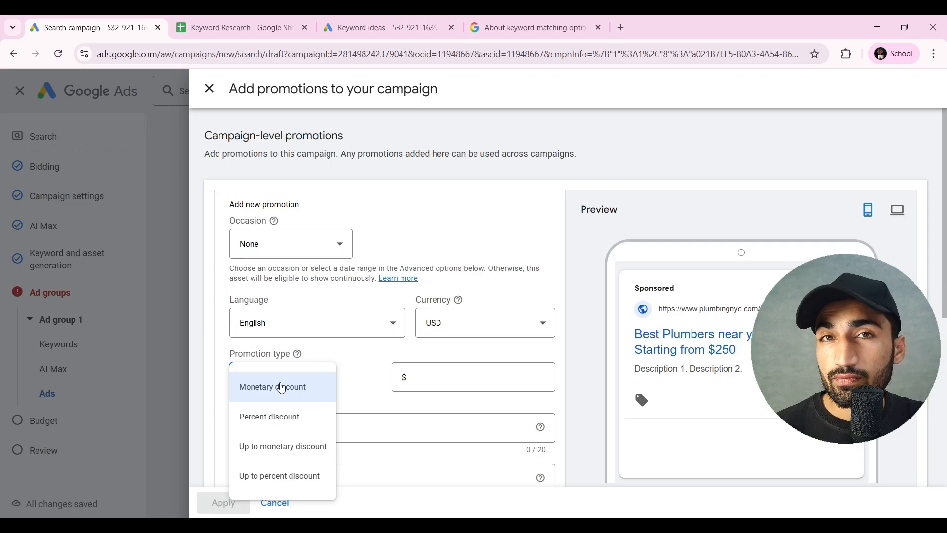
{"action": "left_click", "coordinate": [285, 416]}
{"action": "left_click", "coordinate": [489, 376]}
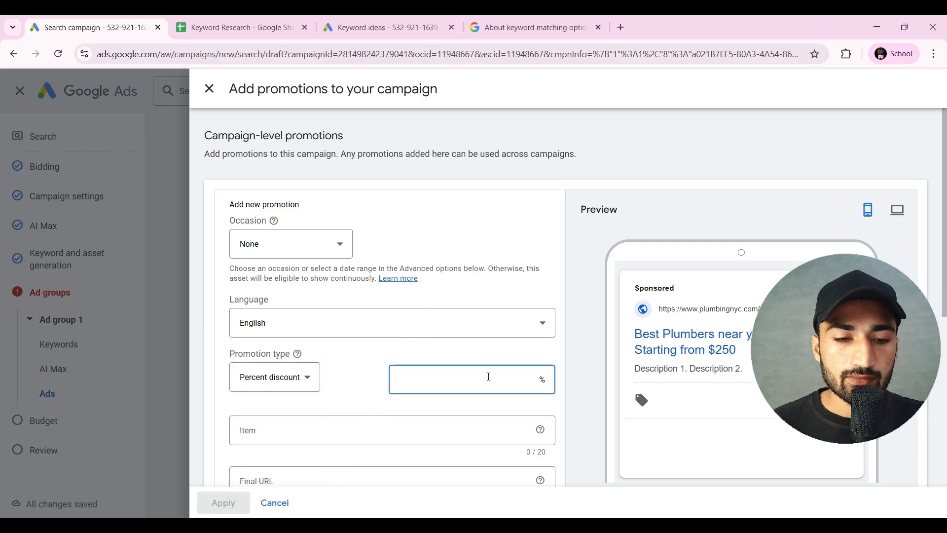
{"action": "type", "text": "10"}
- Set the promotion's item to "for New Customers" and try to save the promotion with the final URL left empty
{"action": "left_click", "coordinate": [342, 431]}
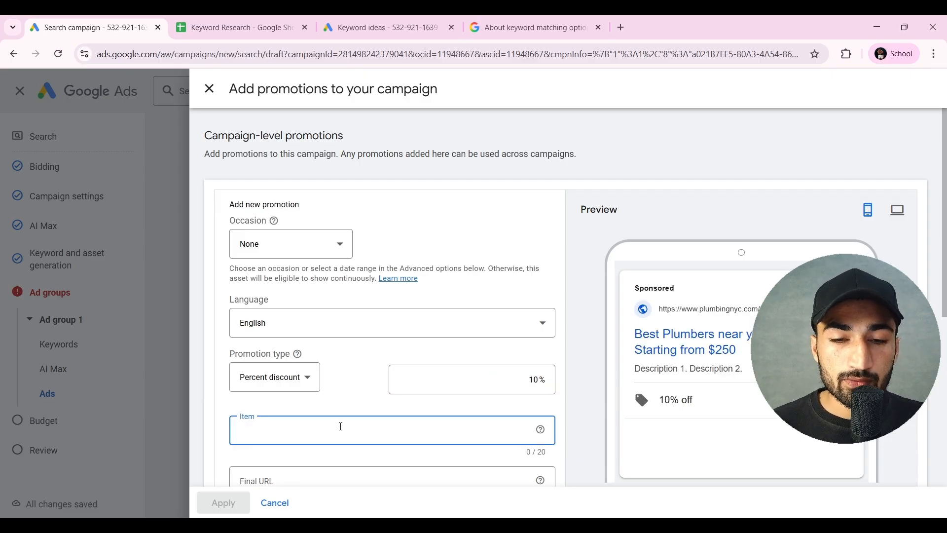
{"action": "type", "text": "for New C"}
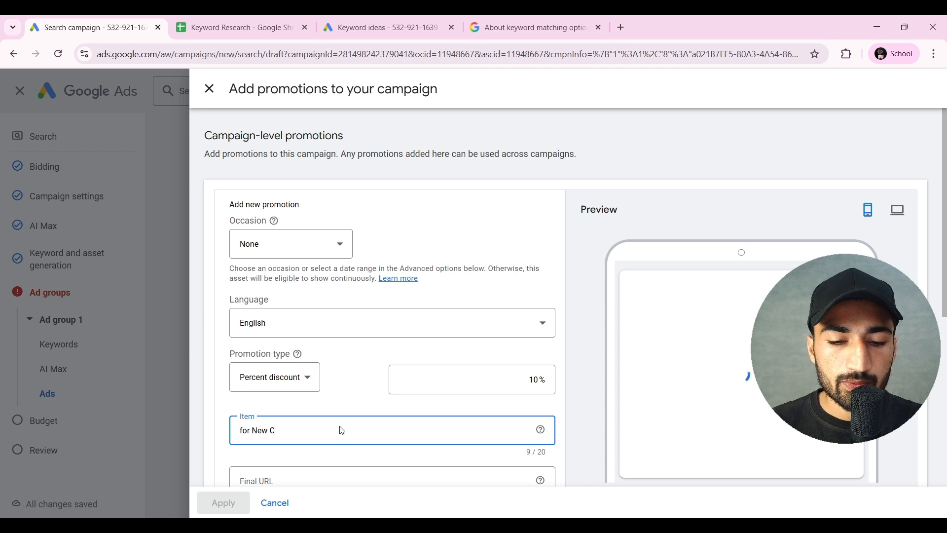
{"action": "type", "text": "ustomers"}
{"action": "scroll", "coordinate": [325, 428], "scroll_direction": "down", "scroll_amount": 1}
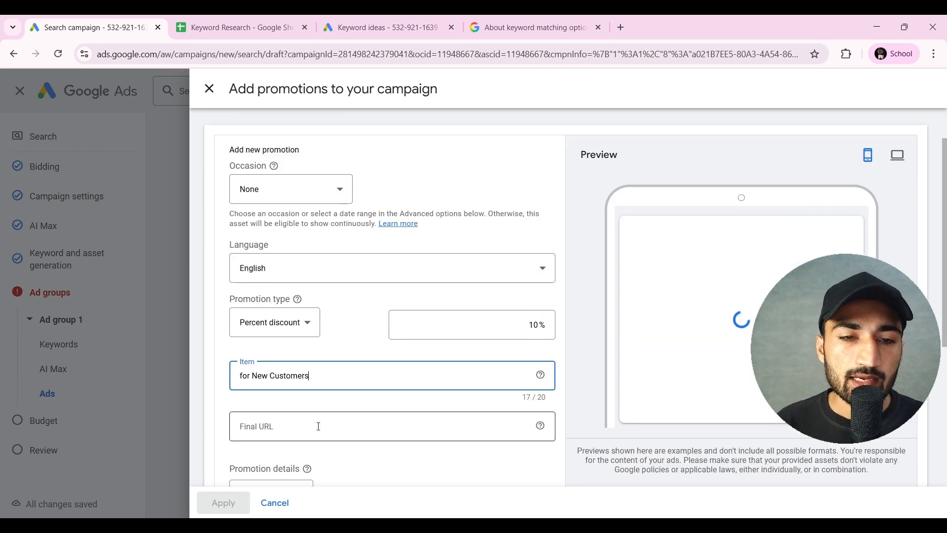
{"action": "left_click", "coordinate": [318, 427]}
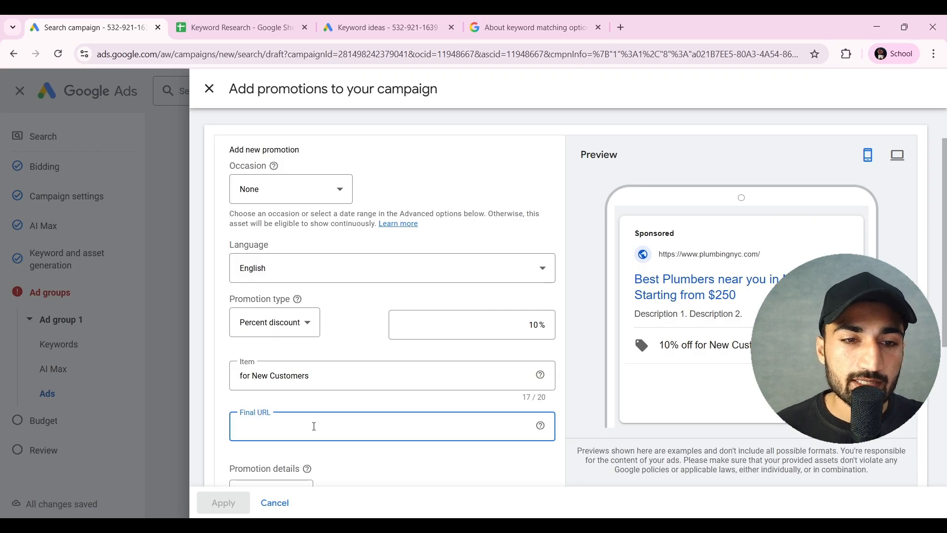
{"action": "scroll", "coordinate": [305, 422], "scroll_direction": "down", "scroll_amount": 5}
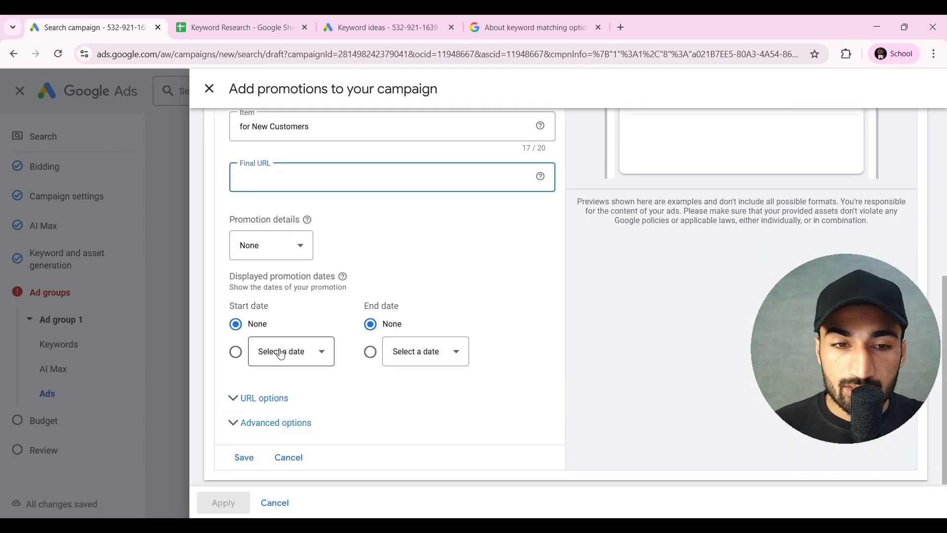
{"action": "left_click", "coordinate": [250, 460]}
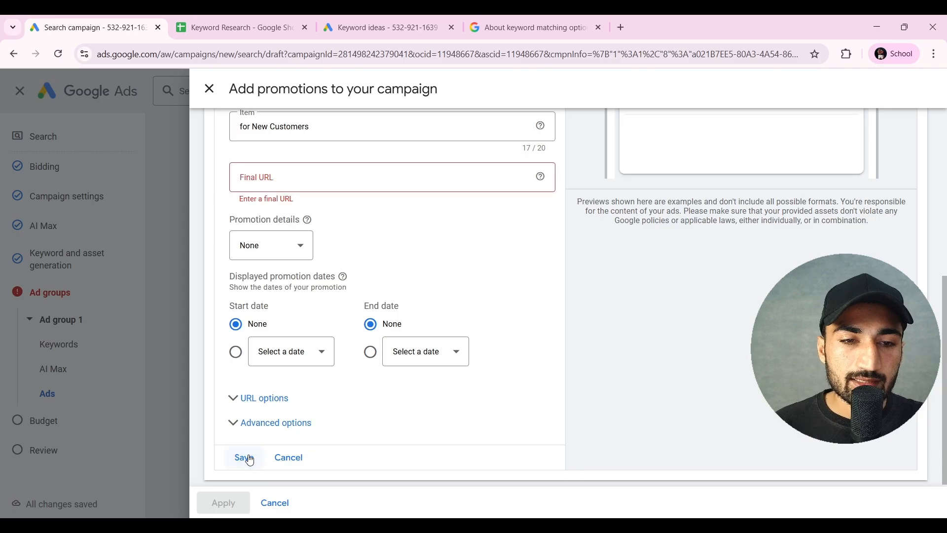
- Expand the Locations asset and review the remaining lead form, location and app assets of the ad
{"action": "scroll", "coordinate": [386, 423], "scroll_direction": "down", "scroll_amount": 5}
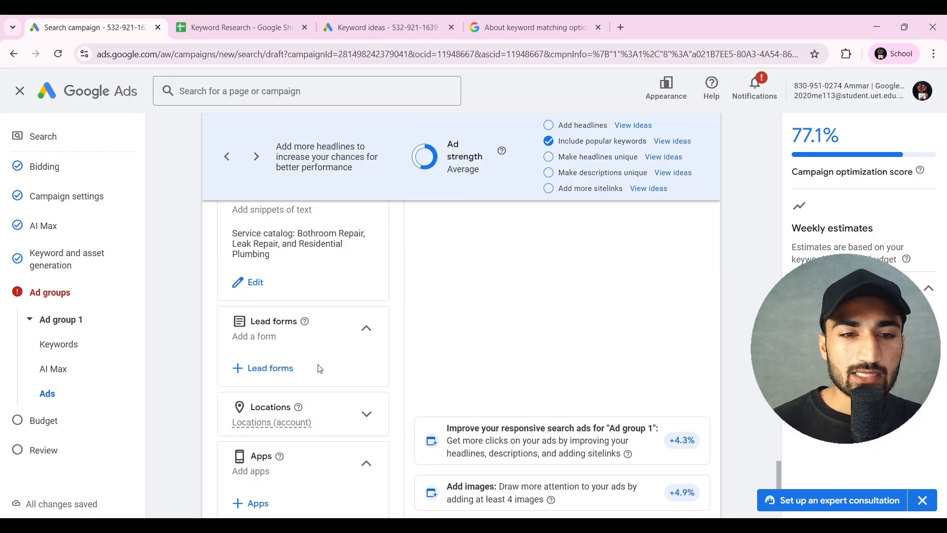
{"action": "scroll", "coordinate": [320, 369], "scroll_direction": "down", "scroll_amount": 2}
{"action": "left_click", "coordinate": [364, 318]}
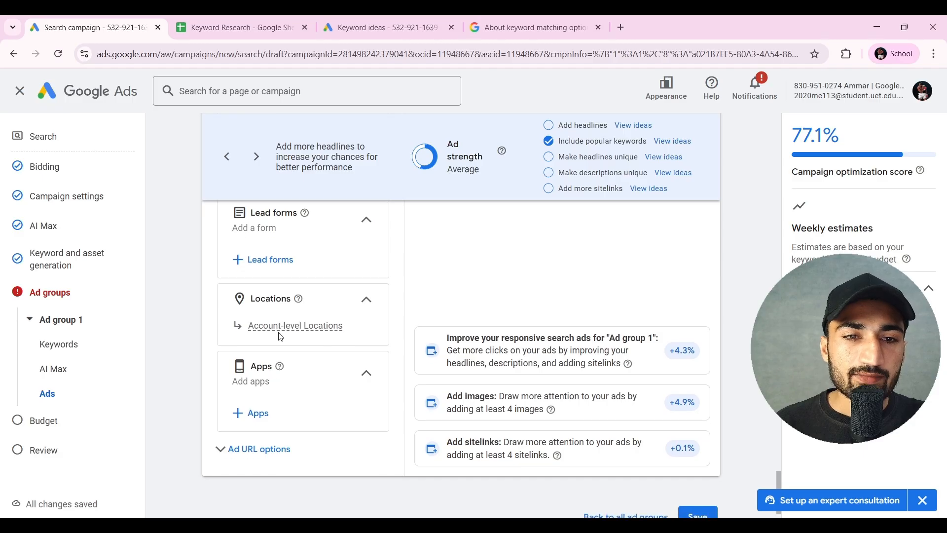
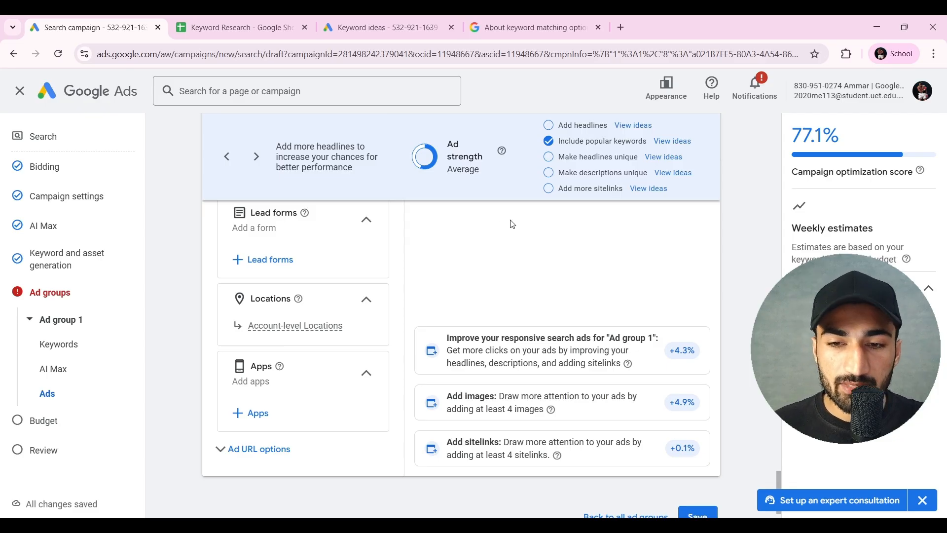
{"action": "scroll", "coordinate": [515, 438], "scroll_direction": "down", "scroll_amount": 1}
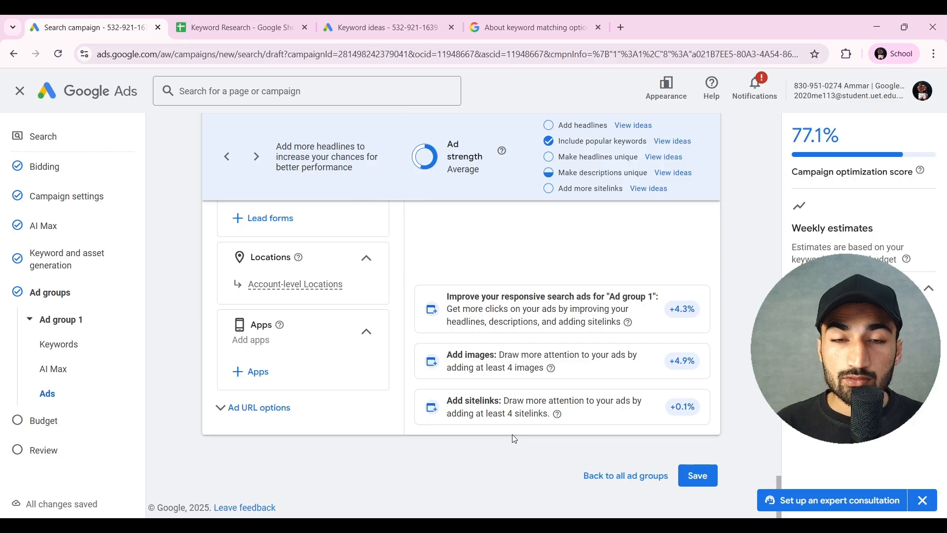
- Save Ad group 1's ad and set the campaign's custom average daily budget to $300, continuing to the review
{"action": "left_click", "coordinate": [696, 476]}
{"action": "left_click", "coordinate": [709, 479]}
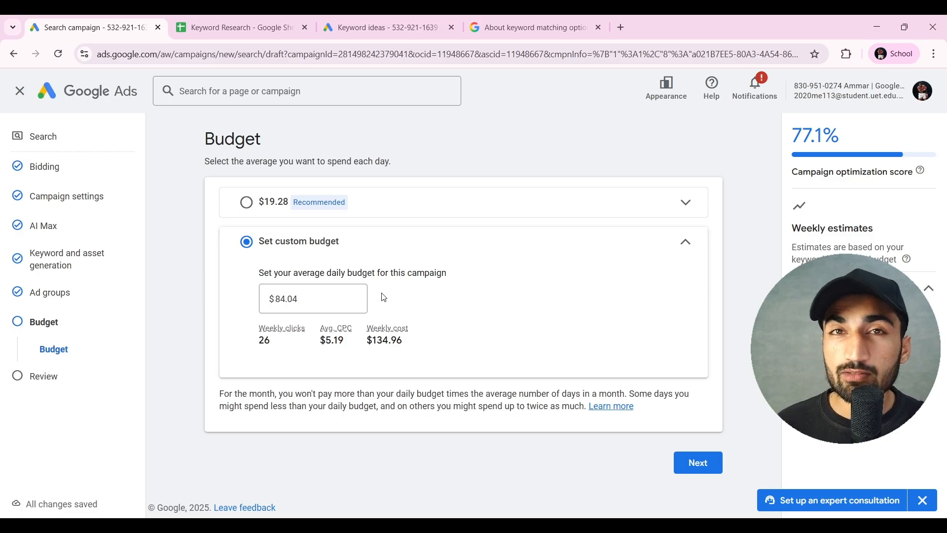
{"action": "double_click", "coordinate": [309, 299]}
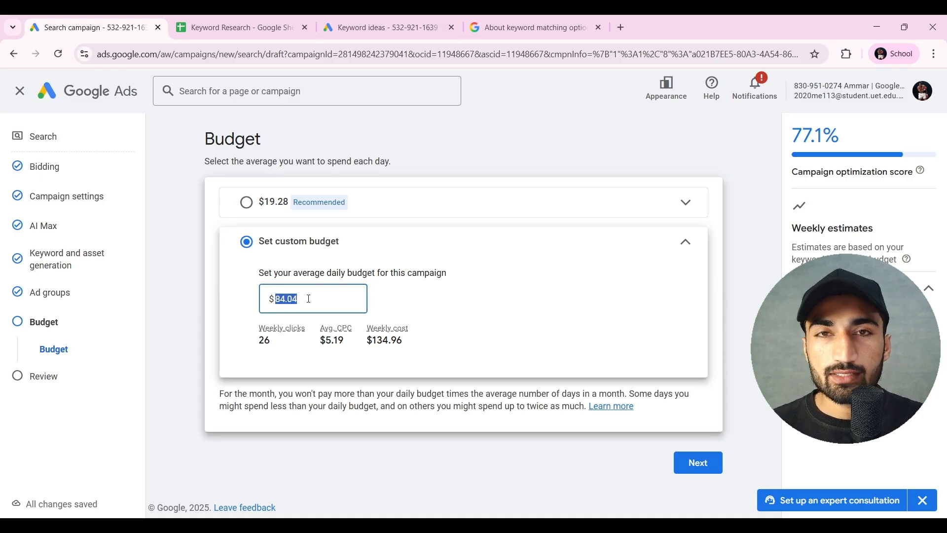
{"action": "type", "text": "300"}
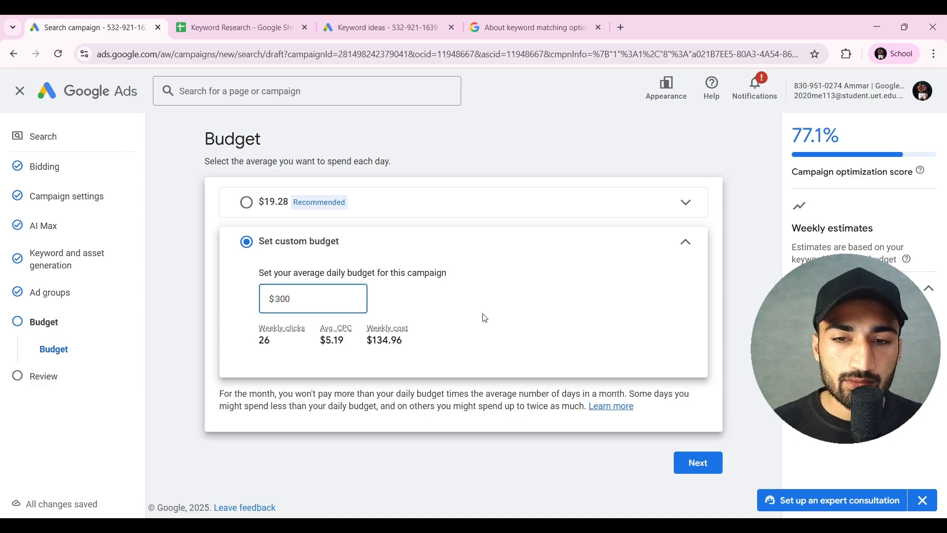
{"action": "left_click", "coordinate": [601, 340]}
{"action": "left_click", "coordinate": [698, 462]}
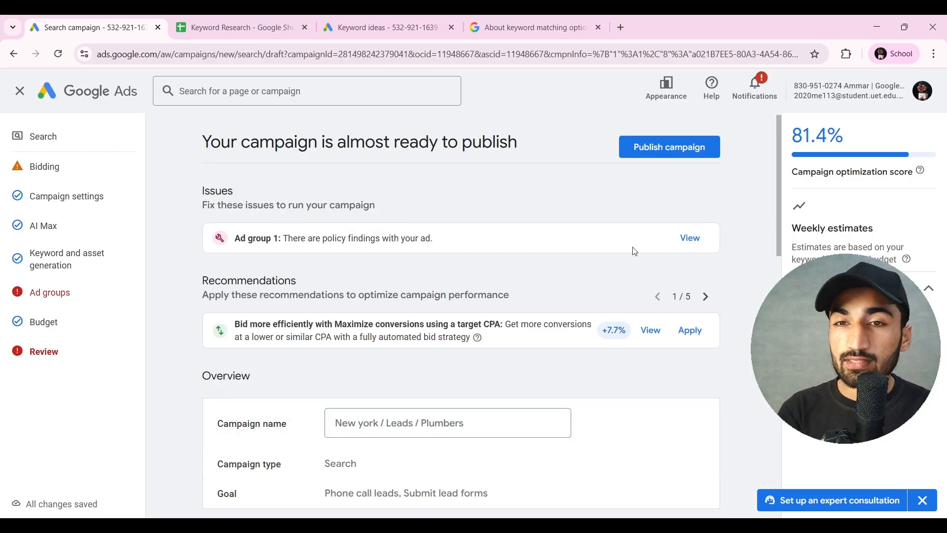
- Publish the campaign and leave the Google tag setup without installing a tag
{"action": "left_click", "coordinate": [670, 147]}
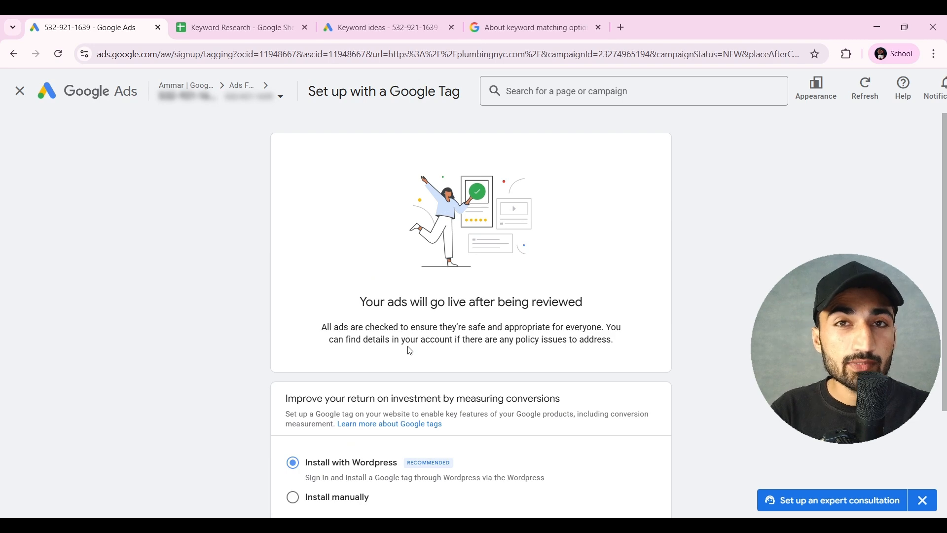
{"action": "left_click", "coordinate": [20, 92]}
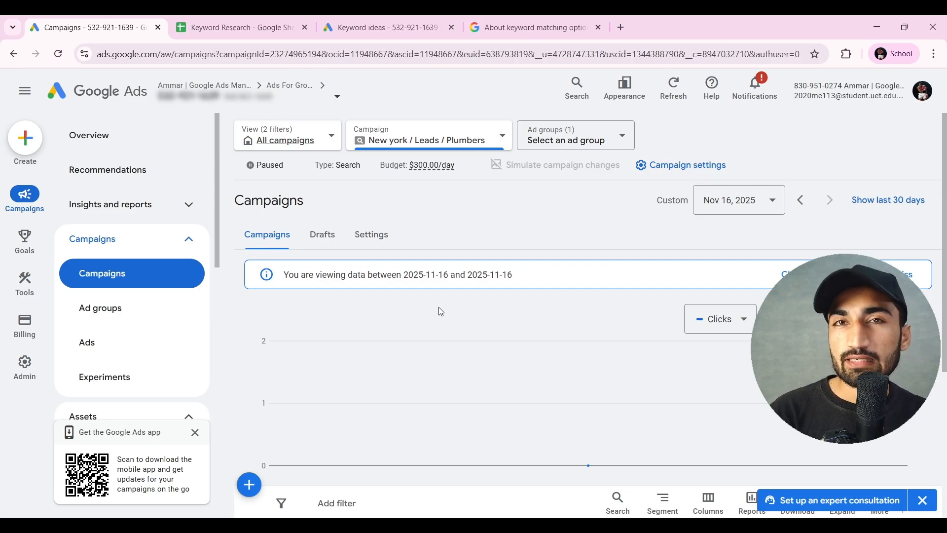
- In the Keyword Planner, refine the keyword ideas by excluding the Non-Brands group and including the Plumber brand group
{"action": "left_click", "coordinate": [409, 24]}
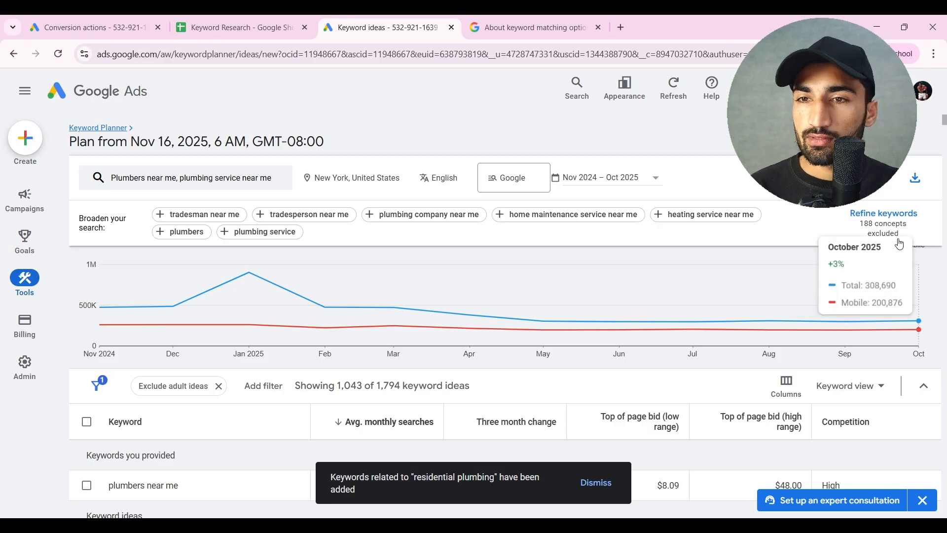
{"action": "left_click", "coordinate": [884, 217]}
{"action": "scroll", "coordinate": [793, 316], "scroll_direction": "up", "scroll_amount": 5}
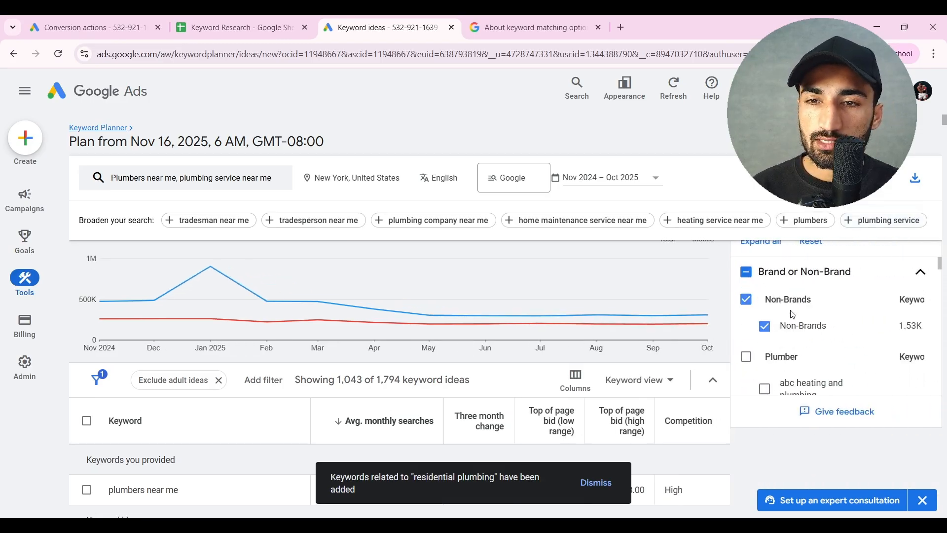
{"action": "scroll", "coordinate": [772, 412], "scroll_direction": "down", "scroll_amount": 1}
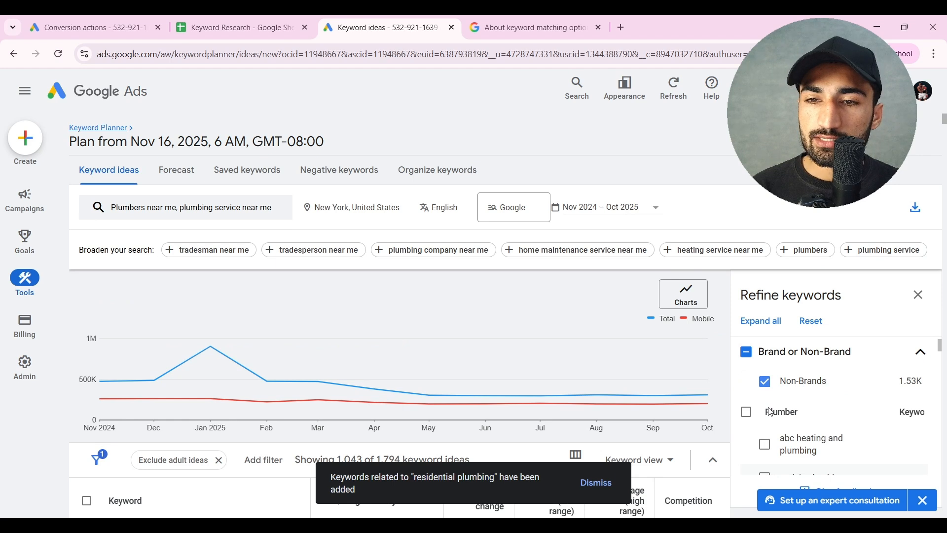
{"action": "left_click", "coordinate": [746, 379]}
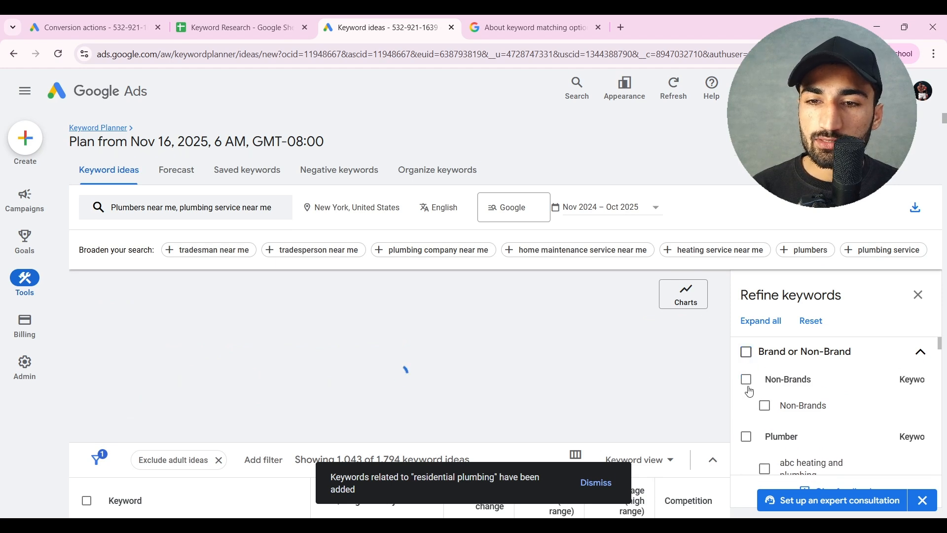
{"action": "left_click", "coordinate": [747, 437]}
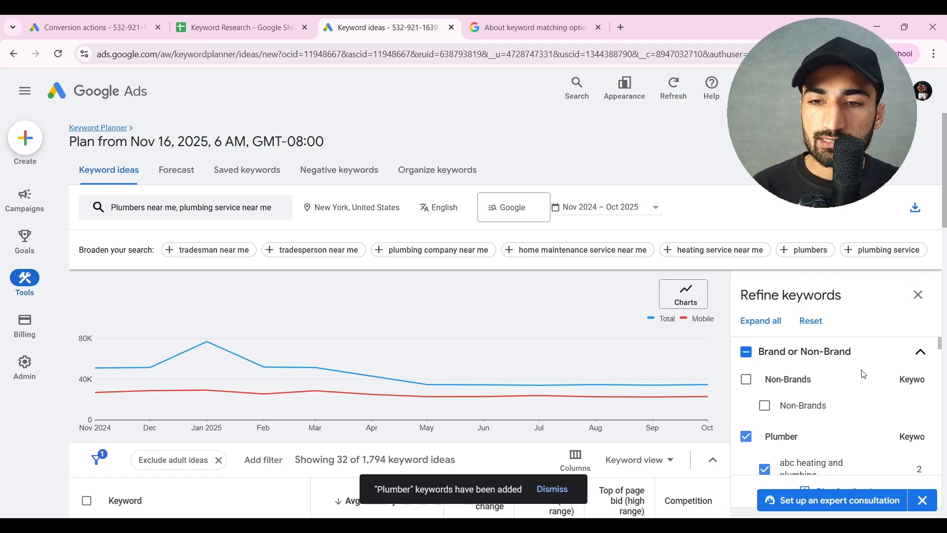
{"action": "scroll", "coordinate": [919, 303], "scroll_direction": "down", "scroll_amount": 4}
{"action": "left_click", "coordinate": [918, 295]}
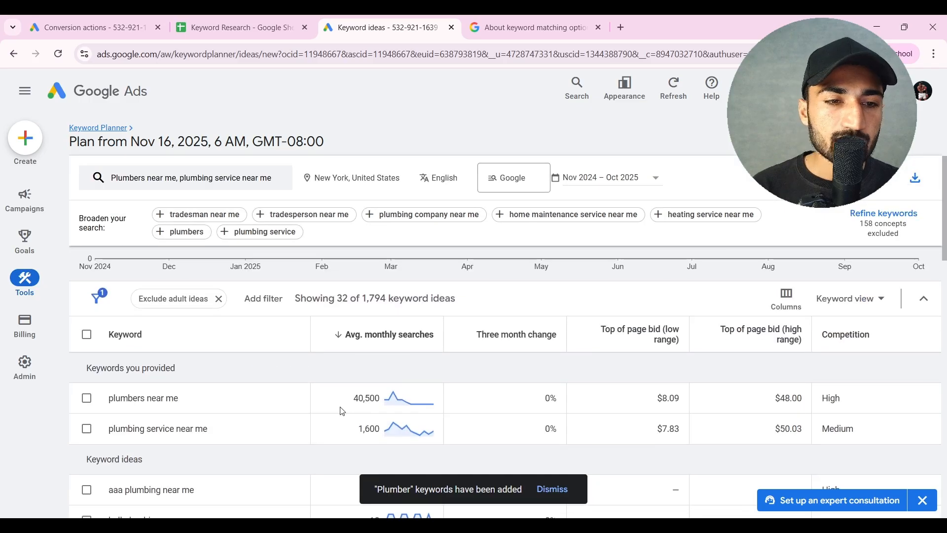
- Select the competitor-brand keyword ideas from "aaa plumbing near me" through "anthony plumbing near me", skipping generic ones, and copy them
{"action": "left_click", "coordinate": [92, 414]}
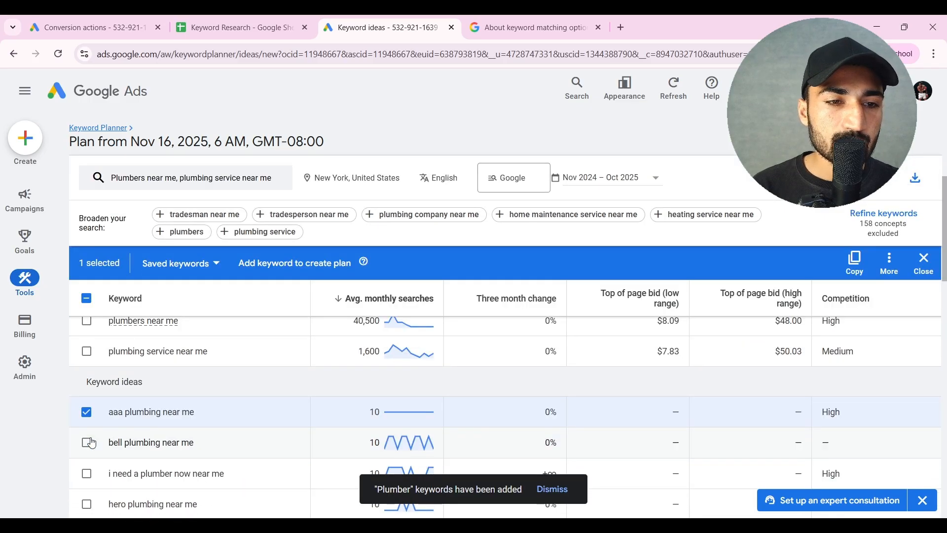
{"action": "left_click", "coordinate": [89, 444]}
{"action": "scroll", "coordinate": [89, 445], "scroll_direction": "down", "scroll_amount": 1}
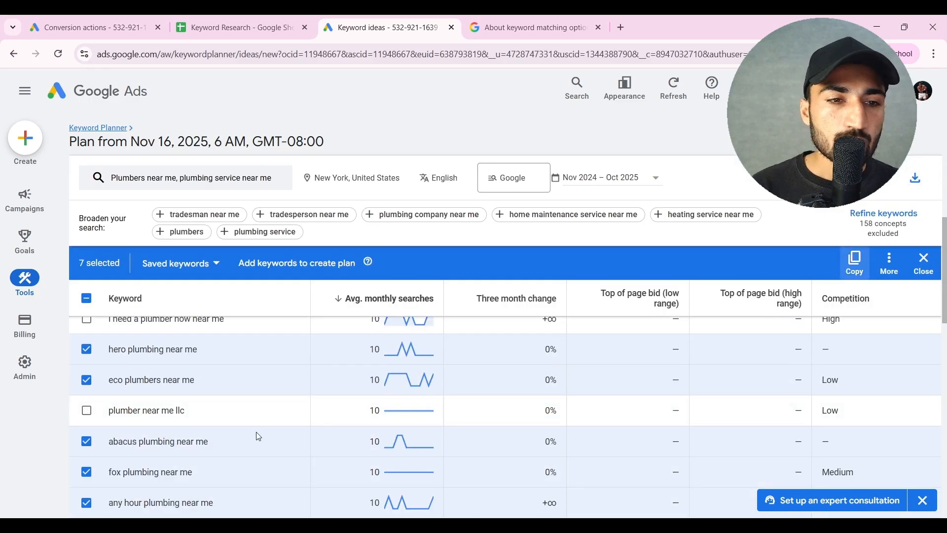
{"action": "scroll", "coordinate": [258, 437], "scroll_direction": "down", "scroll_amount": 1}
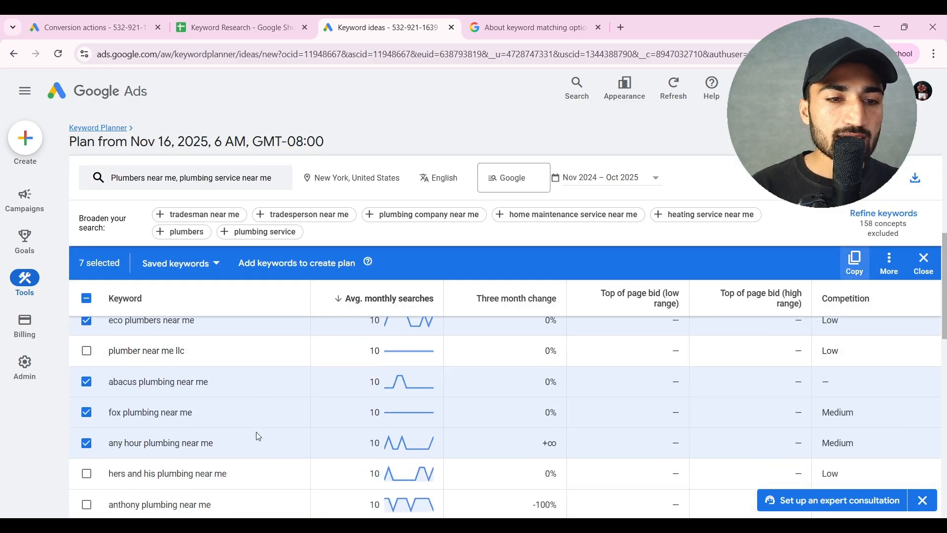
{"action": "left_click", "coordinate": [87, 474]}
{"action": "left_click", "coordinate": [89, 508]}
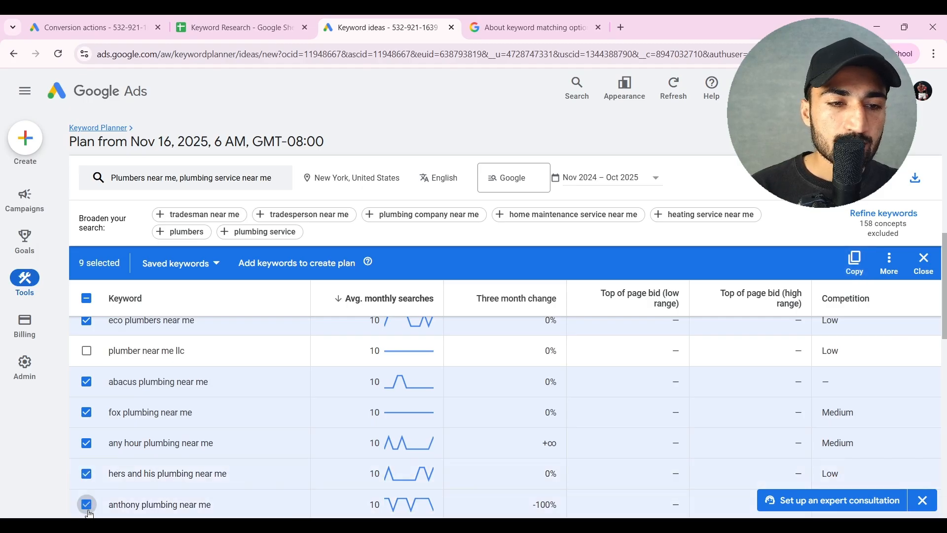
{"action": "left_click", "coordinate": [850, 274]}
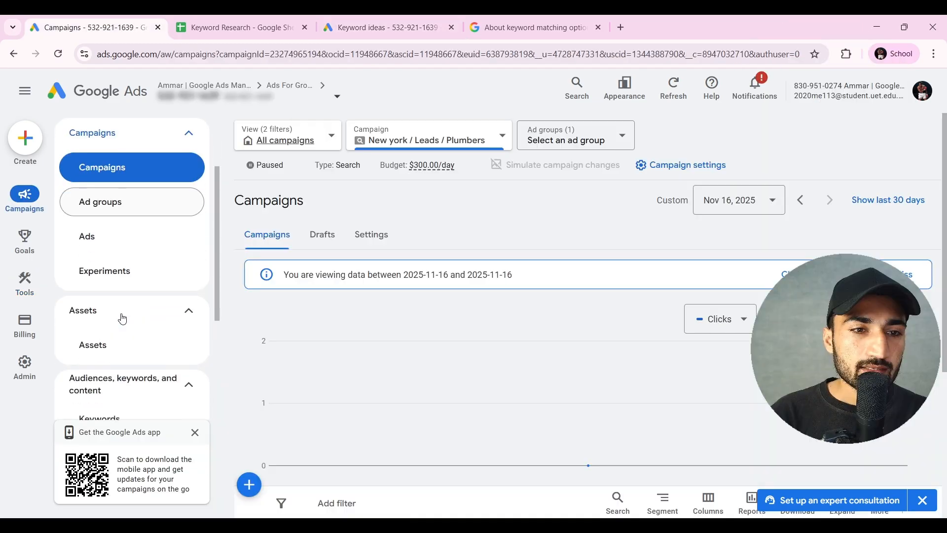
- Start adding negative keywords to the New york / Leads / Plumbers campaign and paste the copied competitor keywords
{"action": "scroll", "coordinate": [122, 318], "scroll_direction": "down", "scroll_amount": 1}
{"action": "scroll", "coordinate": [122, 318], "scroll_direction": "down", "scroll_amount": 1}
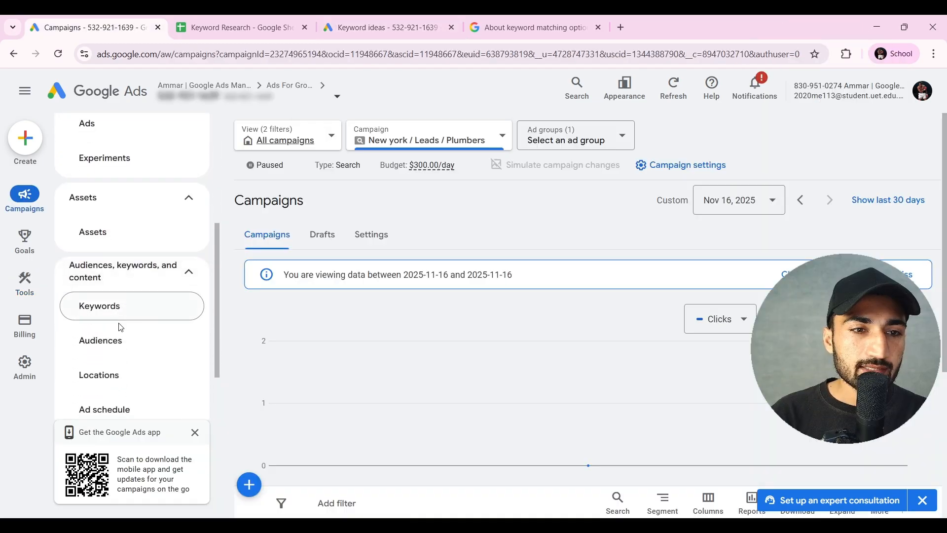
{"action": "left_click", "coordinate": [117, 307]}
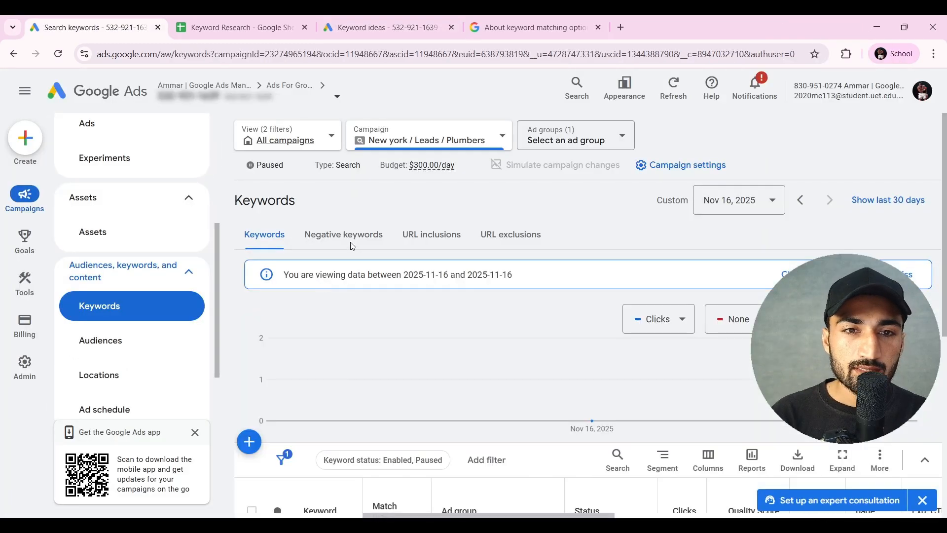
{"action": "left_click", "coordinate": [350, 245]}
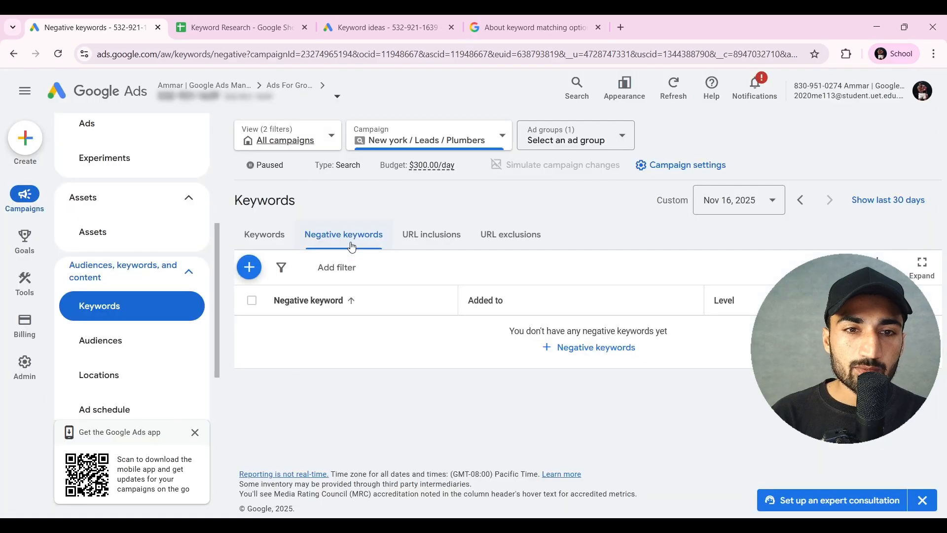
{"action": "left_click", "coordinate": [250, 268]}
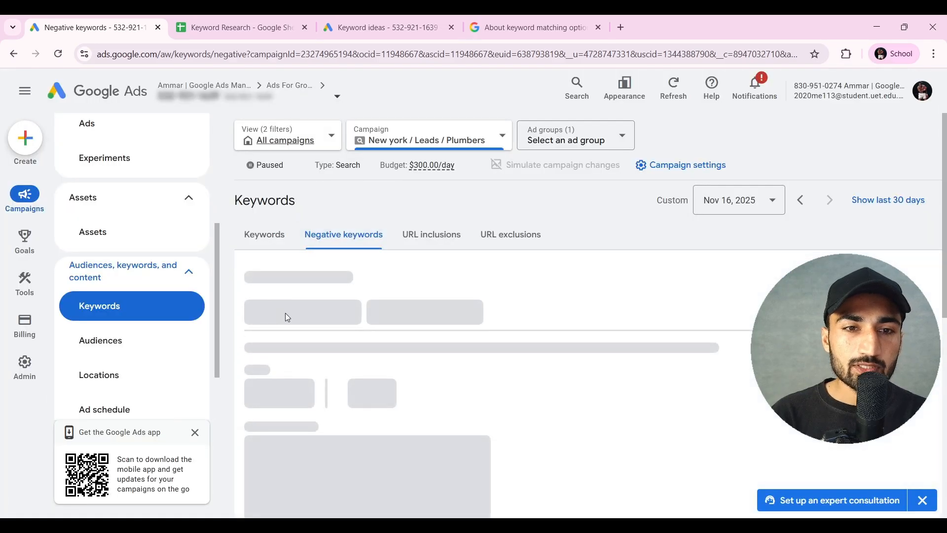
{"action": "key", "text": "ctrl+v"}
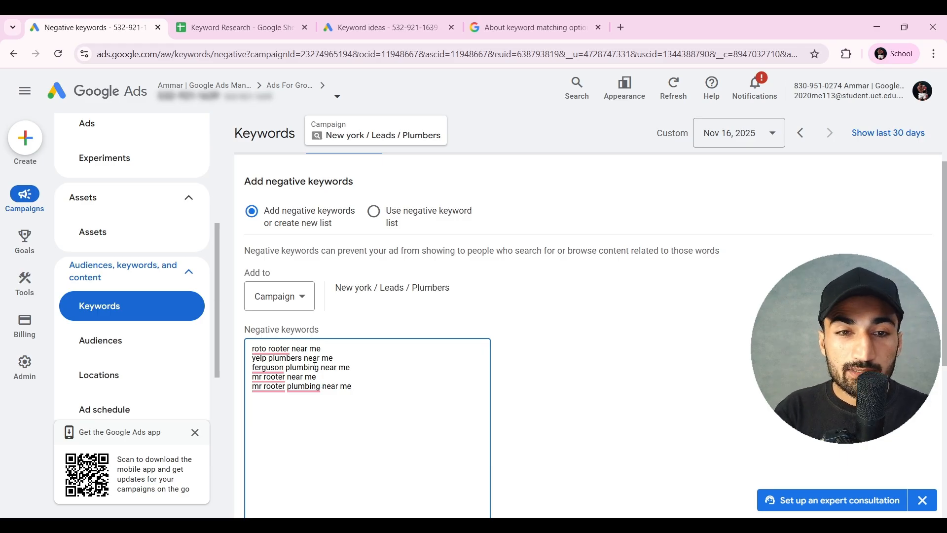
- Shorten the first three negative keywords to the brand terms "roto", "yelp" and "ferguson"
{"action": "left_click", "coordinate": [282, 348]}
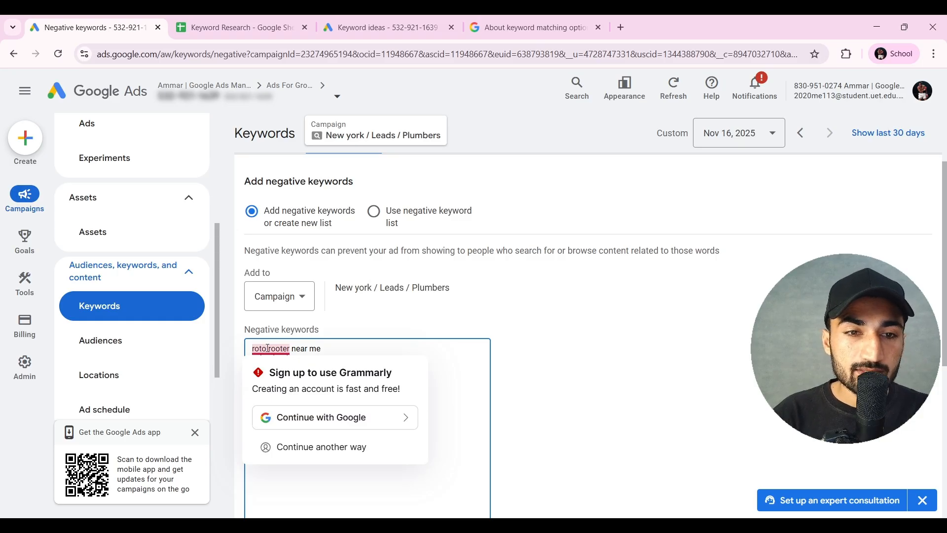
{"action": "left_click_drag", "start_coordinate": [268, 348], "coordinate": [326, 348]}
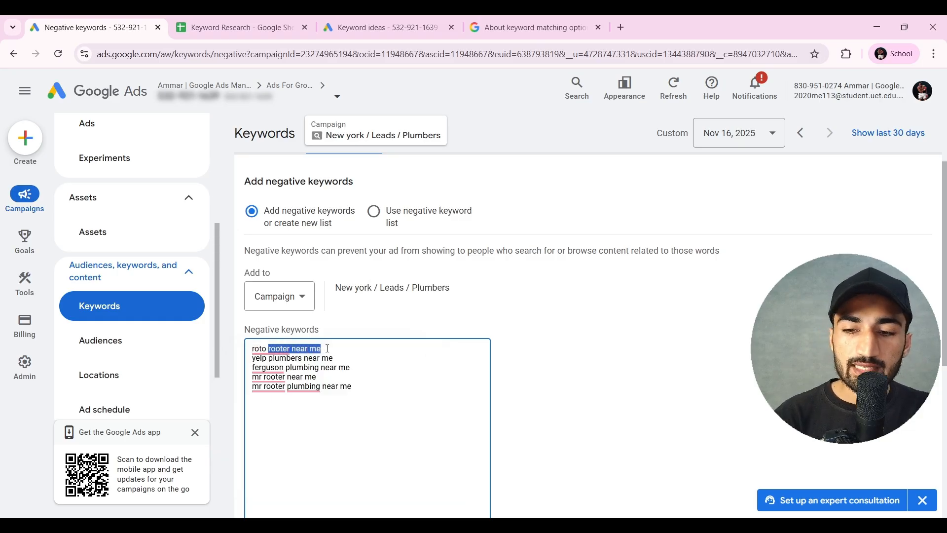
{"action": "key", "text": "BackSpace"}
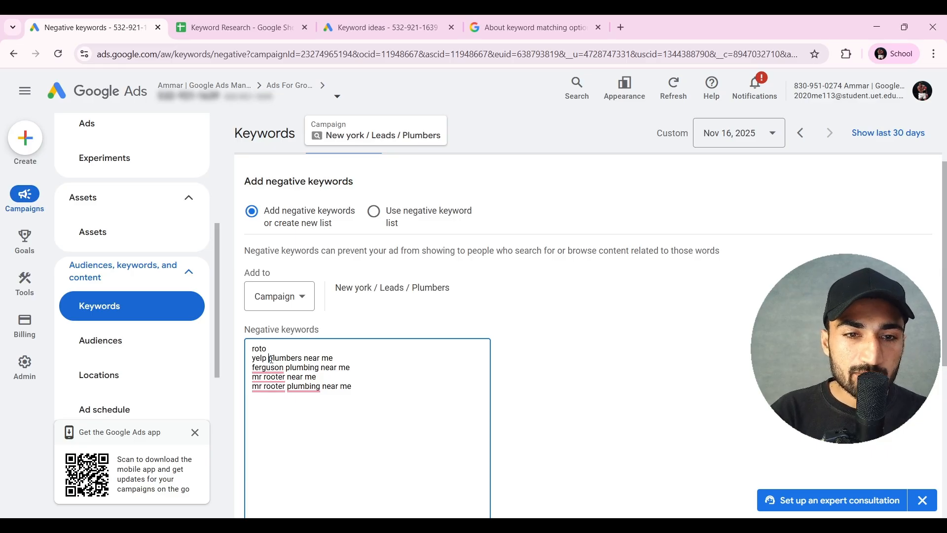
{"action": "left_click_drag", "start_coordinate": [269, 358], "coordinate": [341, 357]}
{"action": "key", "text": "BackSpace"}
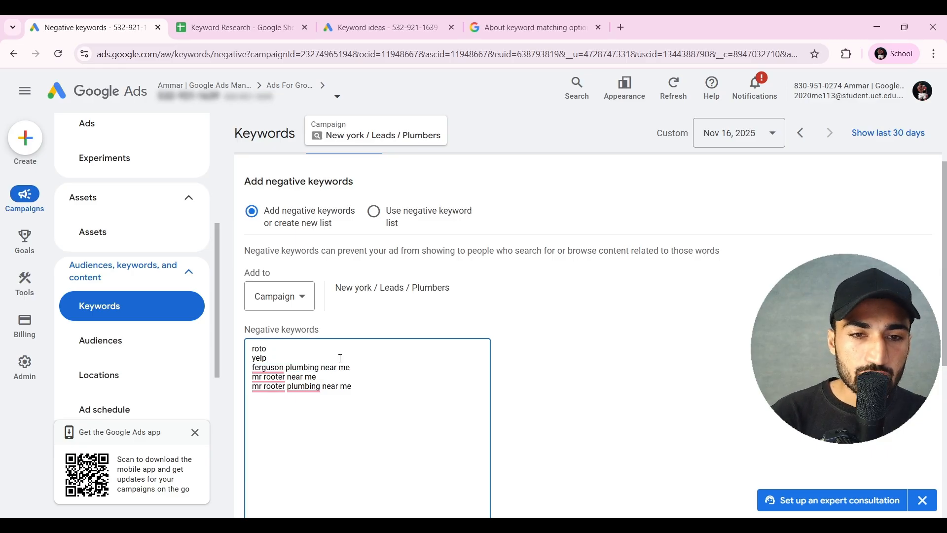
{"action": "left_click_drag", "start_coordinate": [288, 368], "coordinate": [368, 363]}
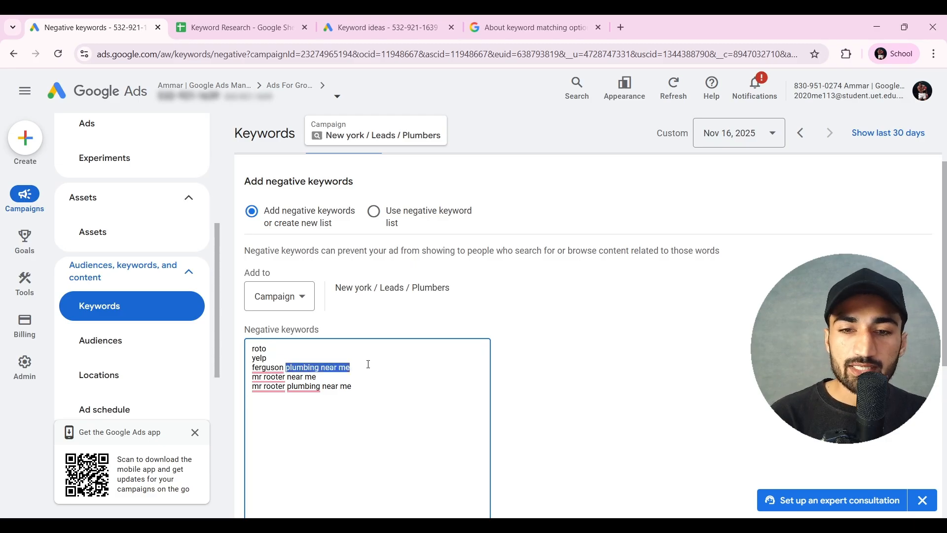
{"action": "key", "text": "BackSpace"}
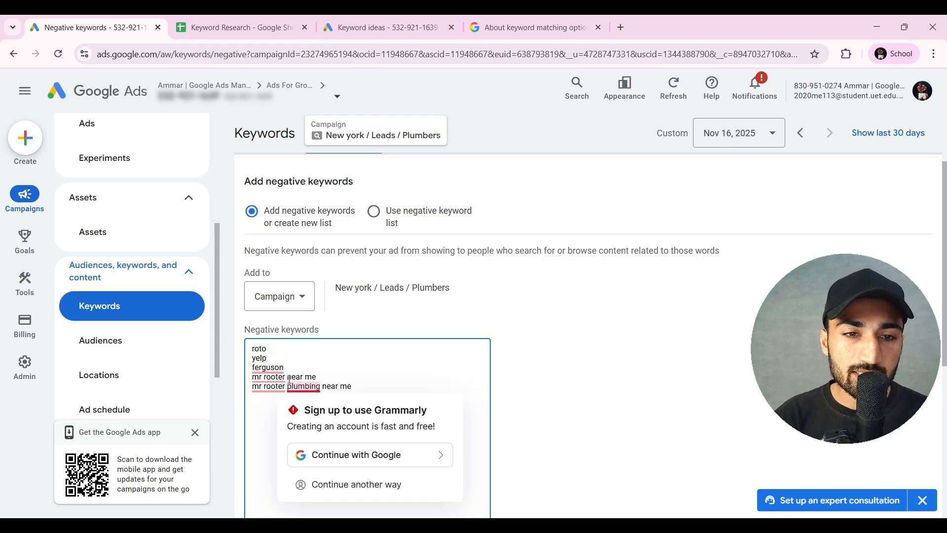
- Shorten the last two negative keywords to "mr rooter" and save the negative keywords to the campaign
{"action": "left_click_drag", "start_coordinate": [287, 377], "coordinate": [368, 389]}
{"action": "key", "text": "BackSpace"}
{"action": "key", "text": "BackSpace"}
{"action": "scroll", "coordinate": [369, 389], "scroll_direction": "down", "scroll_amount": 2}
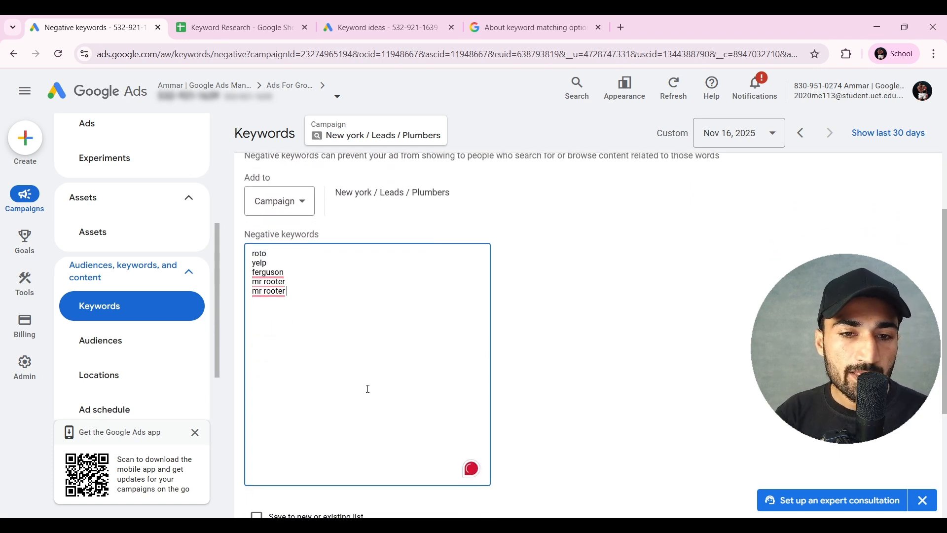
{"action": "scroll", "coordinate": [368, 389], "scroll_direction": "up", "scroll_amount": 2}
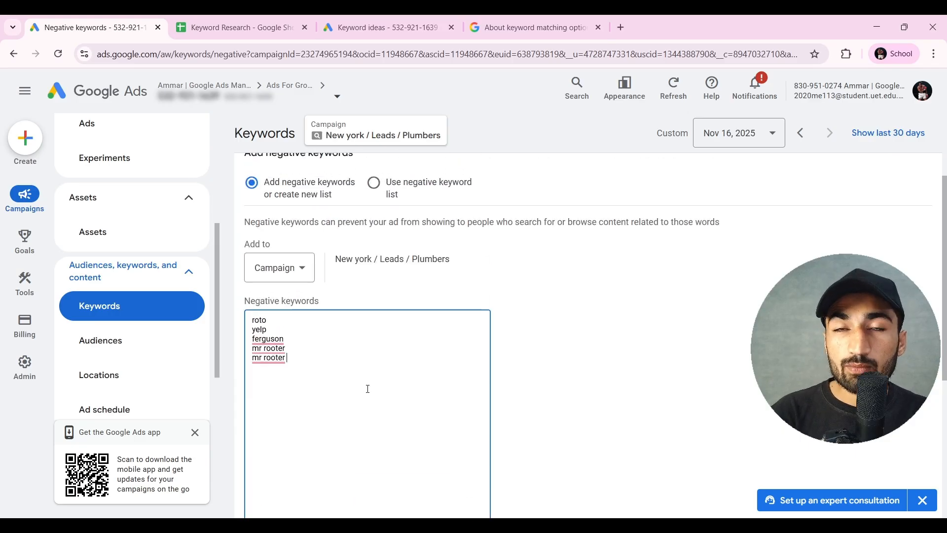
{"action": "scroll", "coordinate": [368, 389], "scroll_direction": "down", "scroll_amount": 4}
{"action": "left_click", "coordinate": [265, 409]}
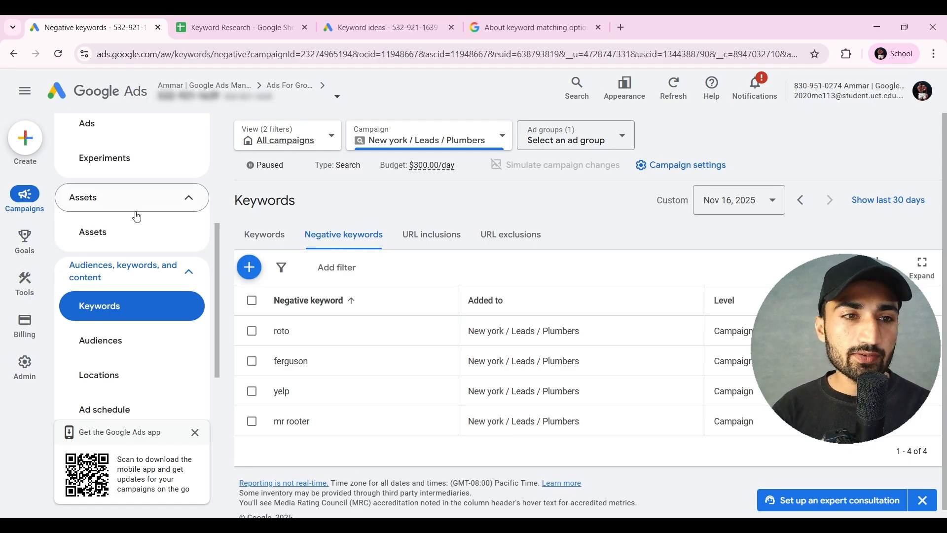
- Open the account's goals section
{"action": "left_click", "coordinate": [24, 240]}
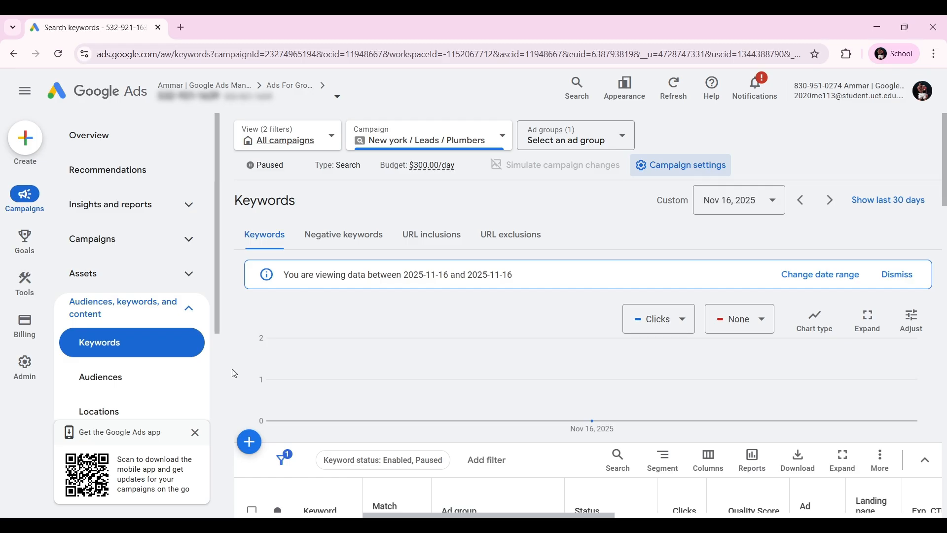
- Open the settings of the New york / Leads / Plumbers campaign and expand its bidding options
{"action": "left_click", "coordinate": [678, 165]}
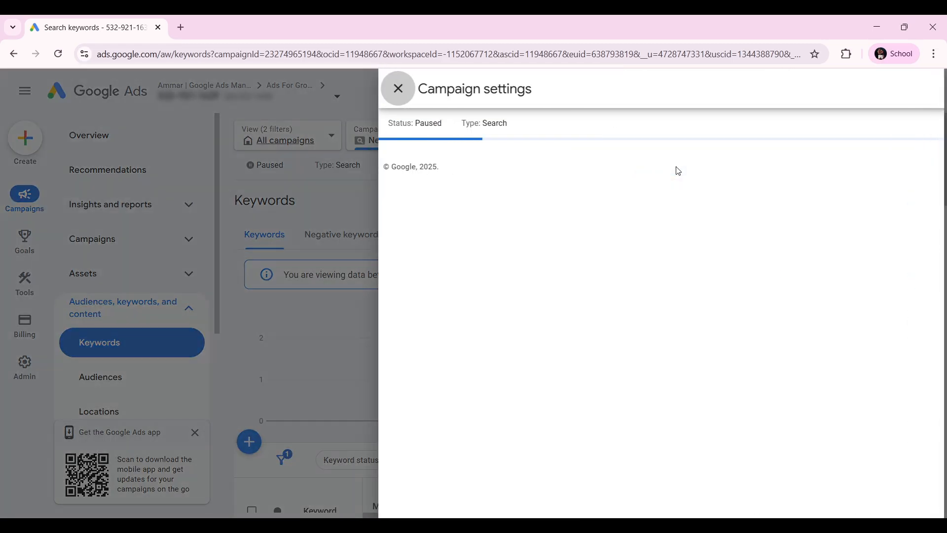
{"action": "scroll", "coordinate": [599, 347], "scroll_direction": "down", "scroll_amount": 2}
{"action": "left_click", "coordinate": [719, 358]}
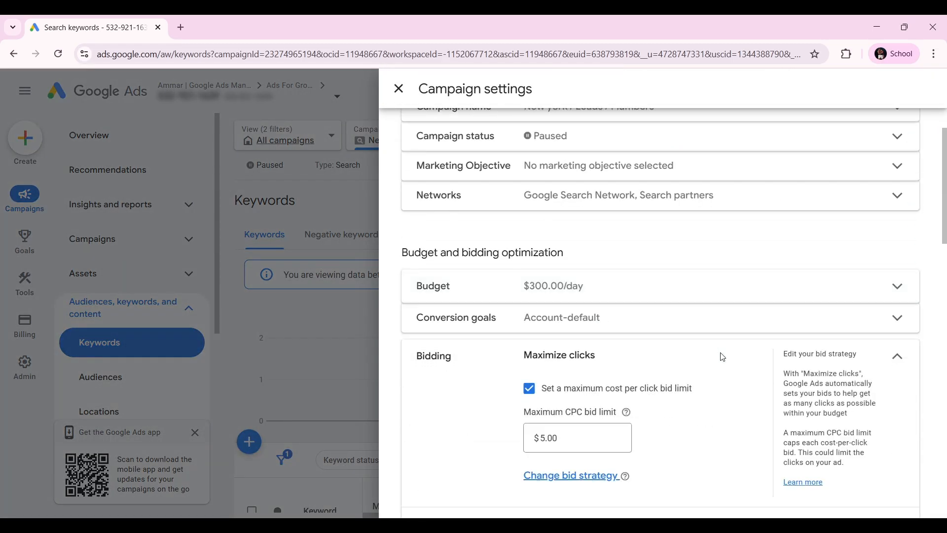
{"action": "scroll", "coordinate": [722, 357], "scroll_direction": "down", "scroll_amount": 1}
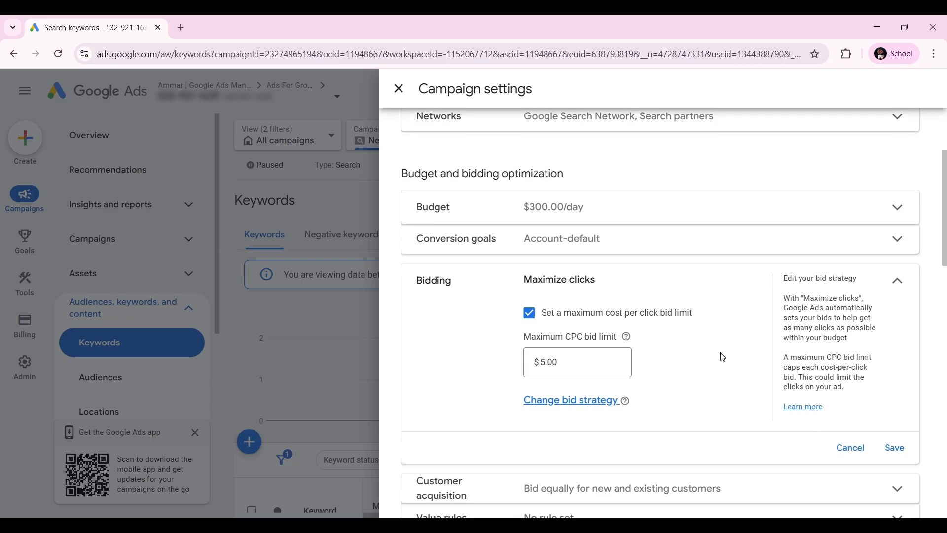
{"action": "scroll", "coordinate": [721, 356], "scroll_direction": "down", "scroll_amount": 1}
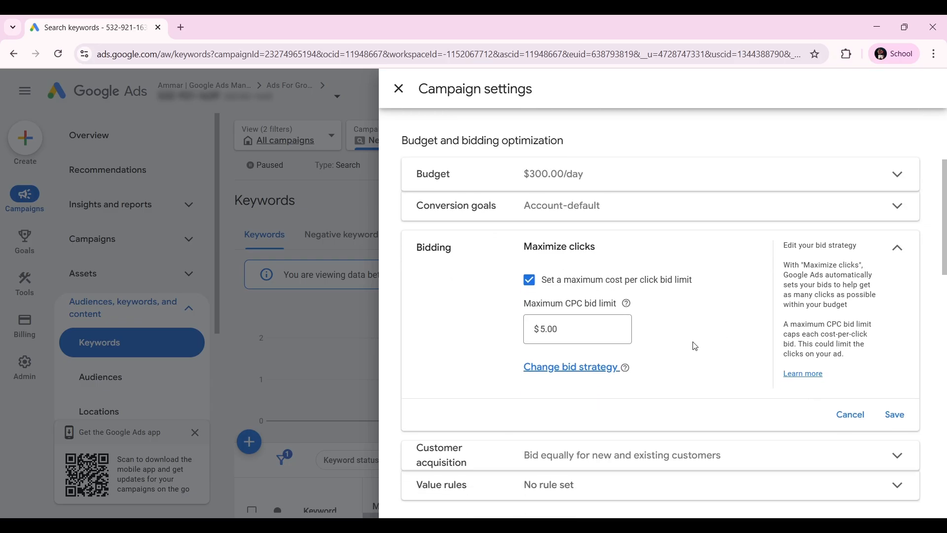
- Change the campaign's bid strategy to Manual CPC by selecting the strategy directly, and save the bidding setting
{"action": "left_click", "coordinate": [572, 371]}
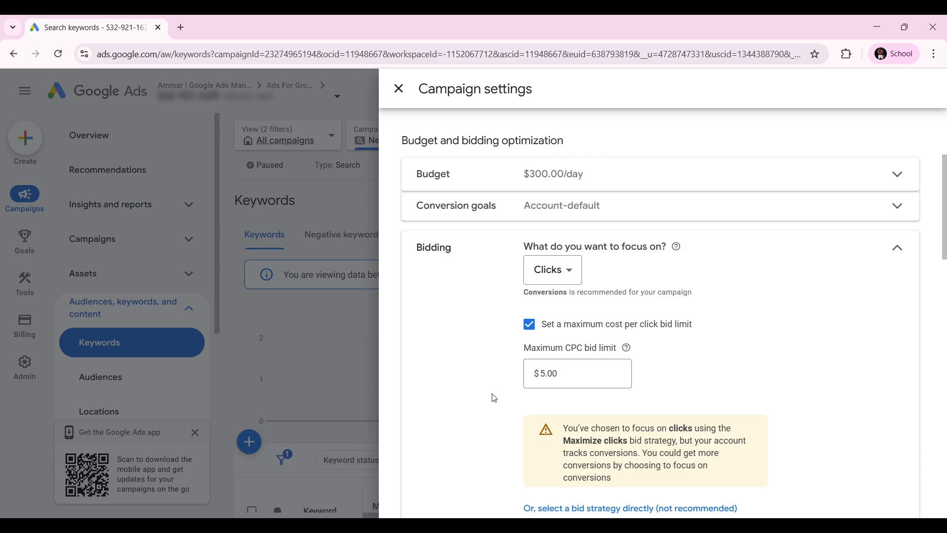
{"action": "scroll", "coordinate": [491, 396], "scroll_direction": "down", "scroll_amount": 2}
{"action": "scroll", "coordinate": [518, 434], "scroll_direction": "down", "scroll_amount": 1}
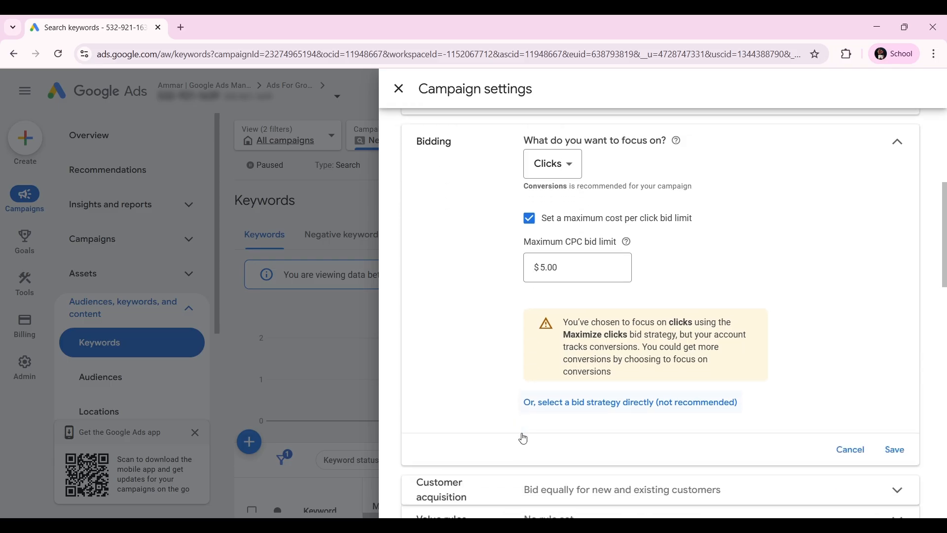
{"action": "left_click", "coordinate": [612, 401]}
{"action": "left_click", "coordinate": [566, 173]}
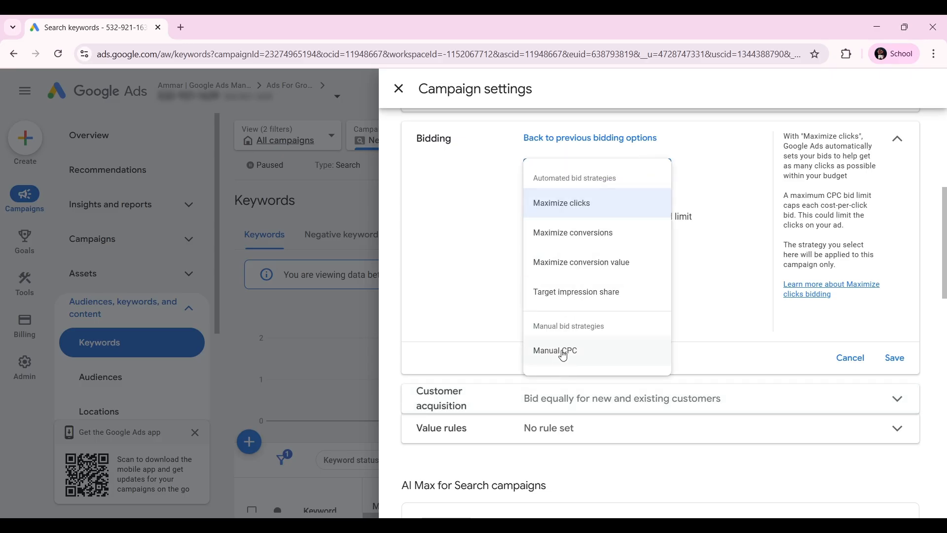
{"action": "left_click", "coordinate": [564, 353]}
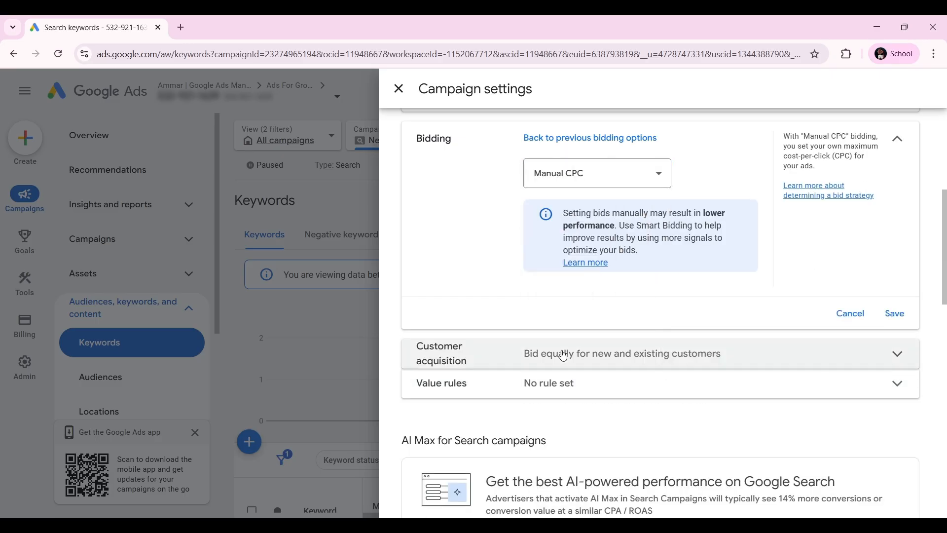
{"action": "left_click", "coordinate": [898, 320]}
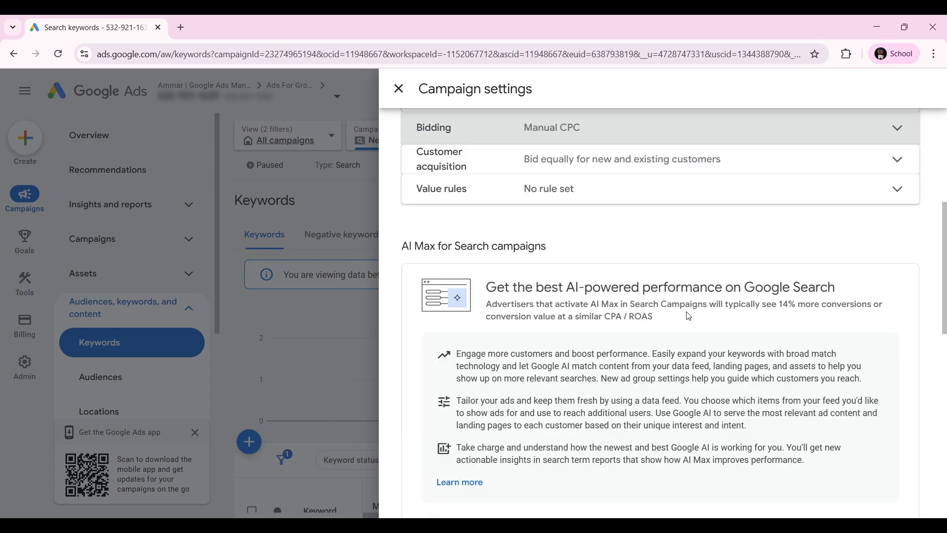
{"action": "scroll", "coordinate": [689, 316], "scroll_direction": "up", "scroll_amount": 1}
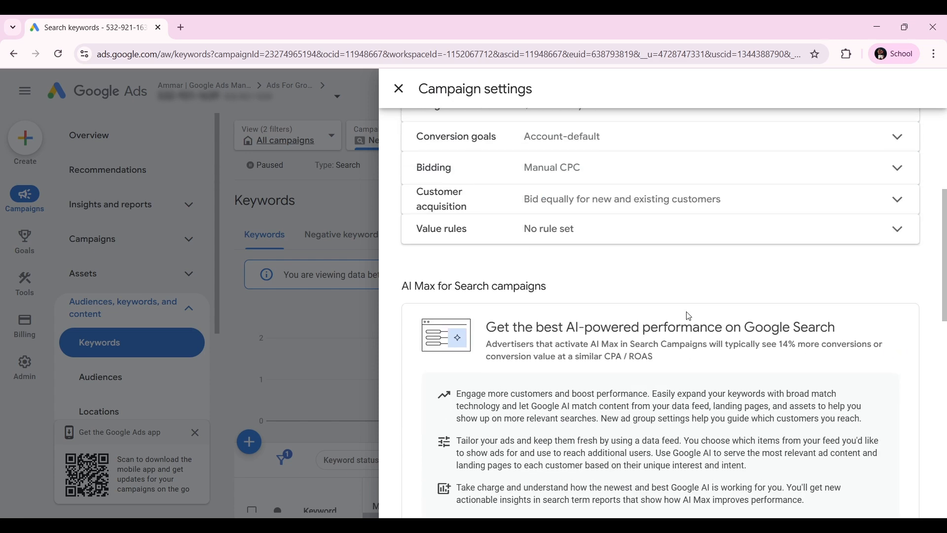